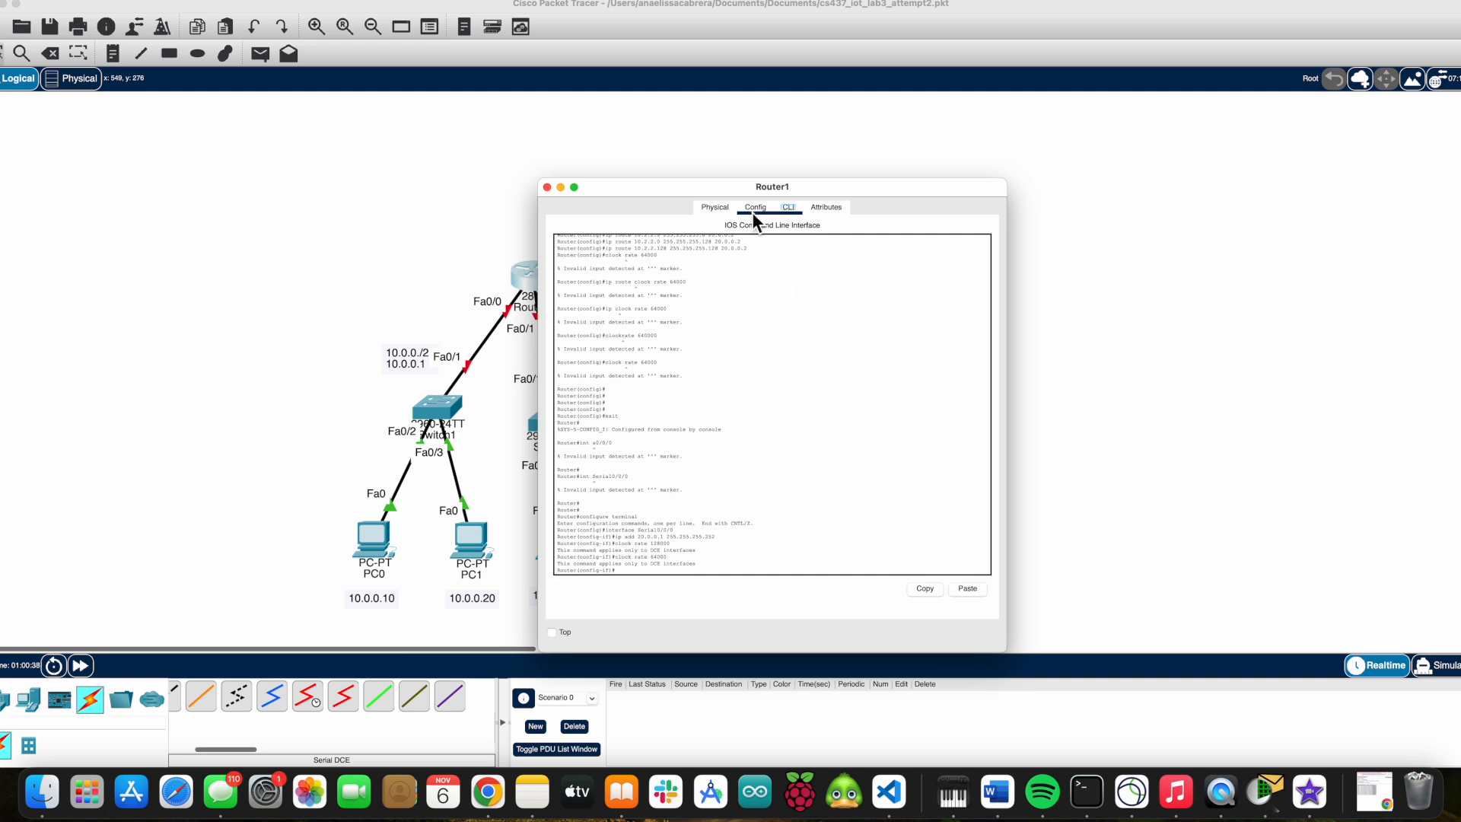
Set the serial interface clock rate to 64000 from Router1's command line.
left_click(607, 391)
left_click(614, 409)
left_click(787, 209)
type("clock rate 64000")
key("Return")
type("no")
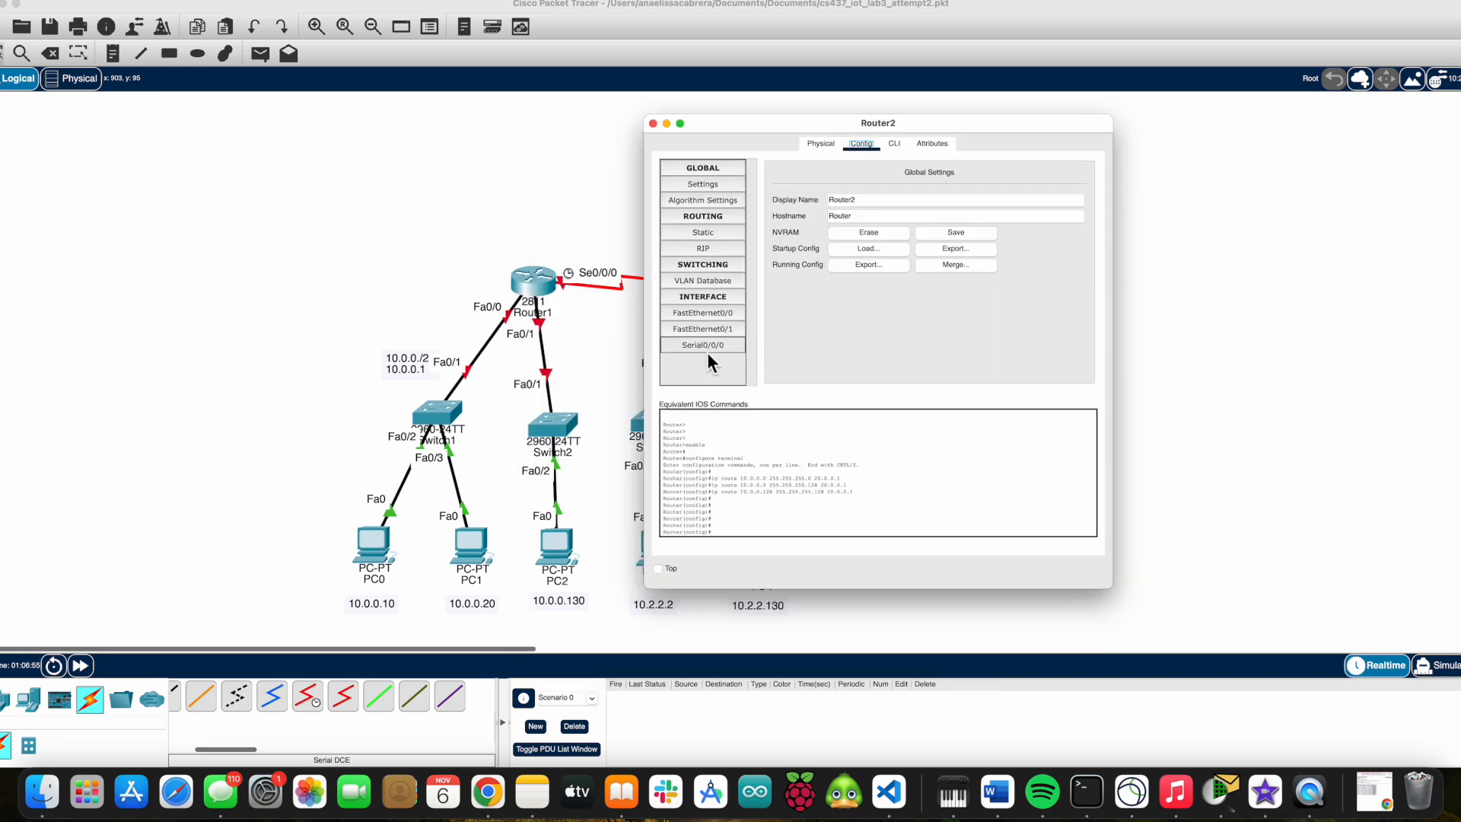
Assign 20.0.0.2 255.255.255.252 to Router2's Serial0/0/0 from its command line.
left_click(707, 347)
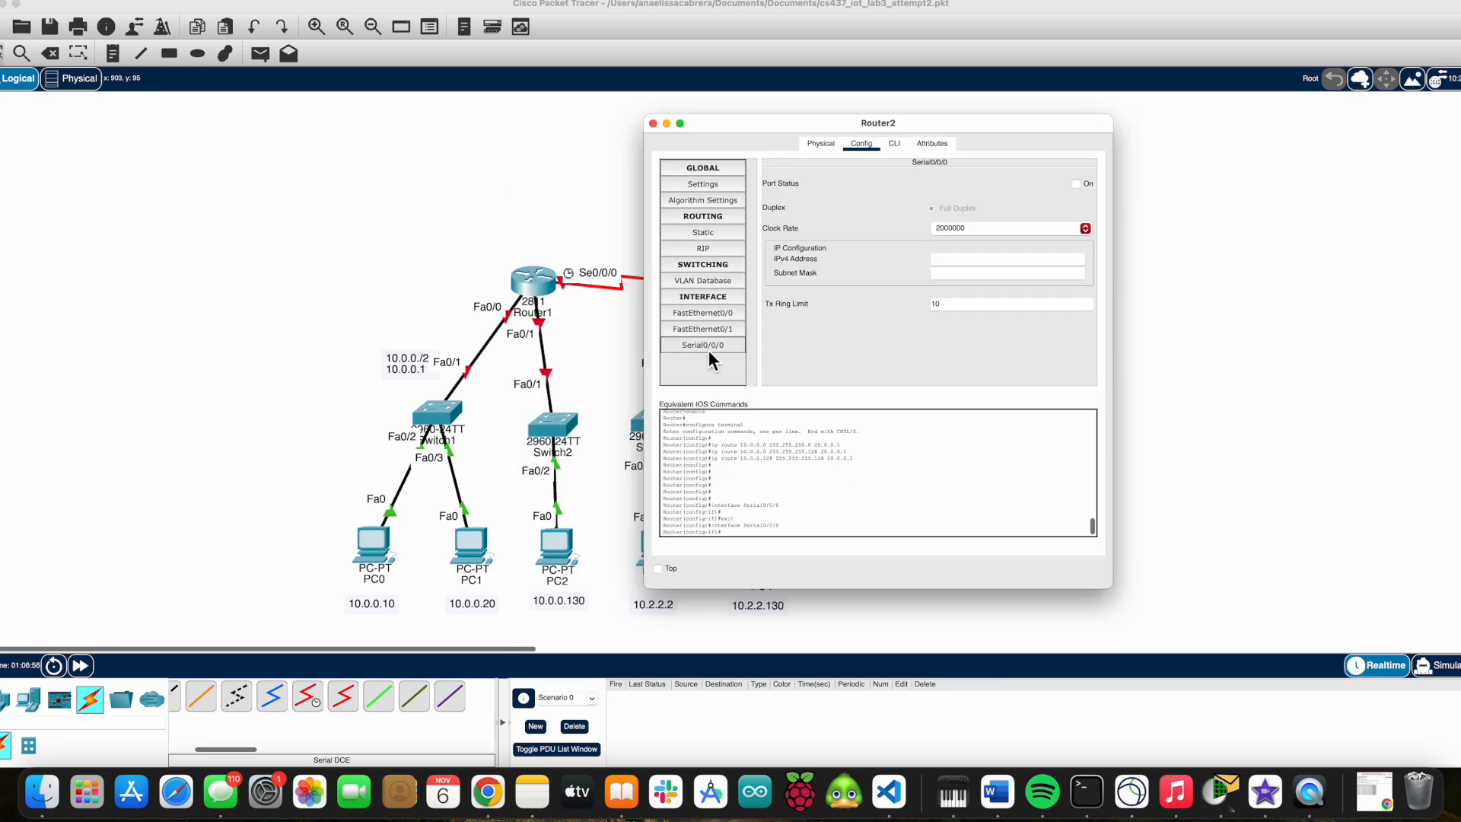
left_click(895, 144)
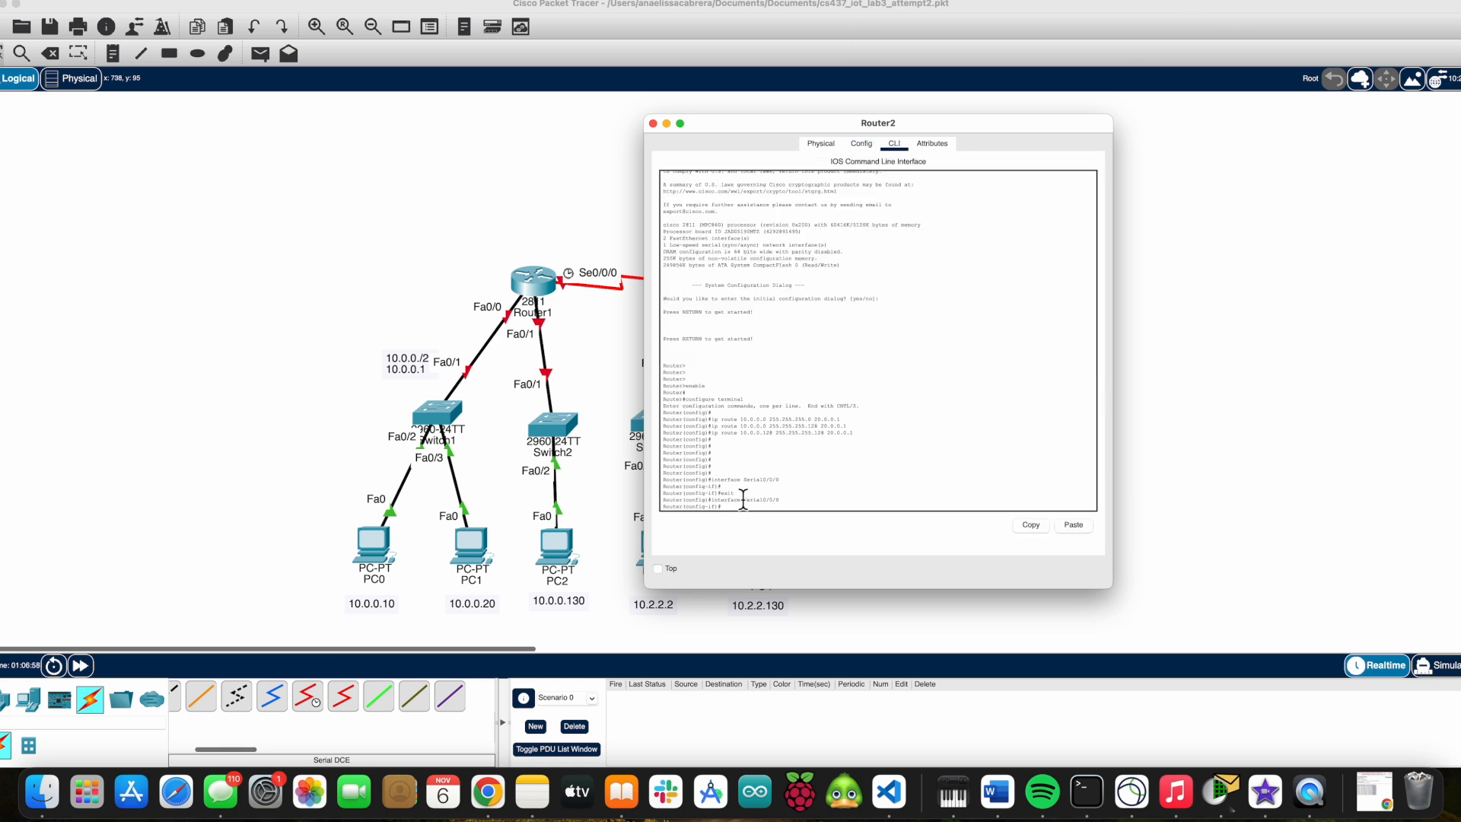
type("ip add 20.0.0.2 255.255.255.252")
key("Return")
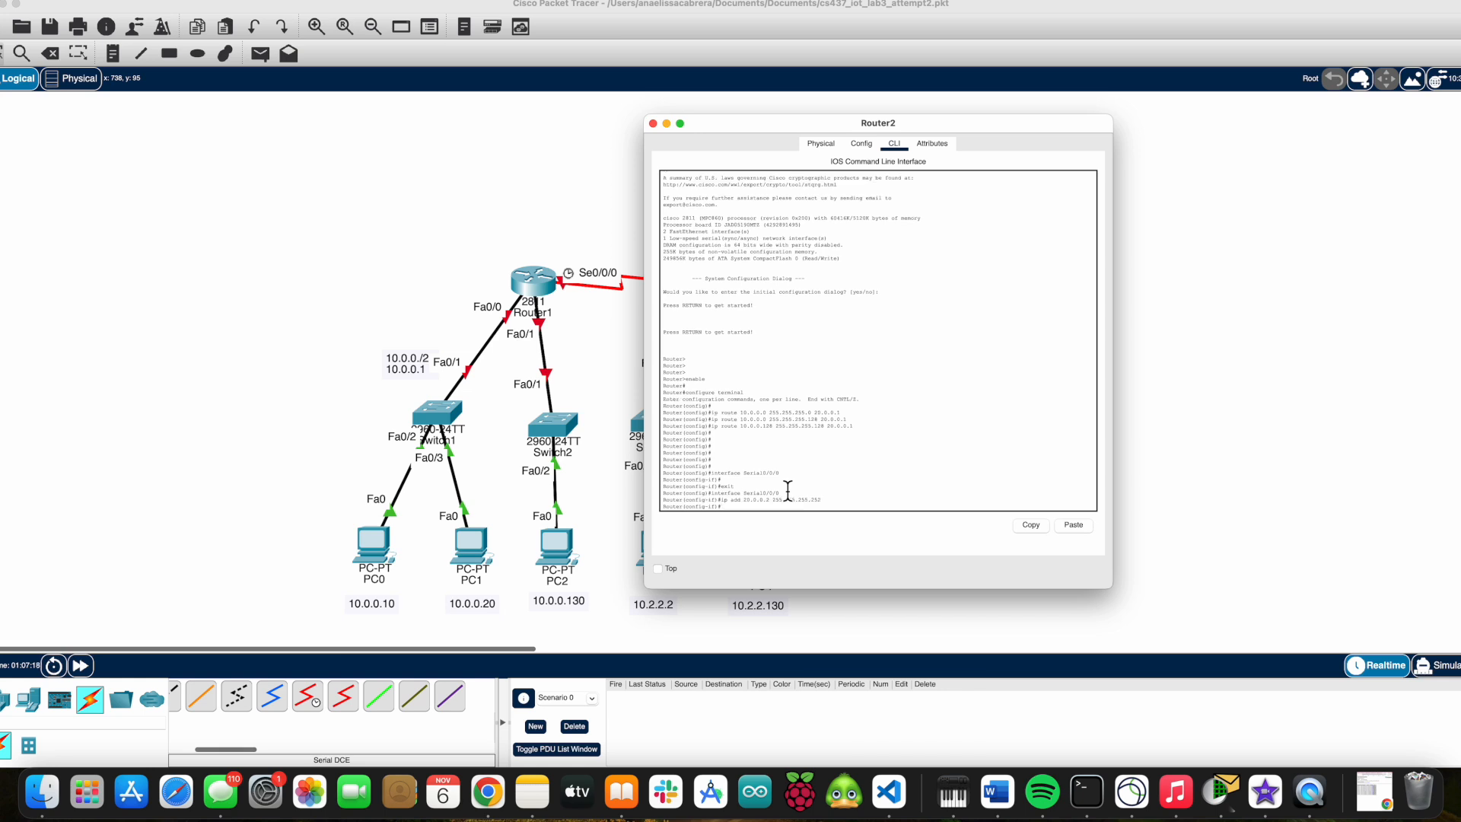
Set Router2's serial clock rate to 64000 and enable the interface.
type("clock rate 64000")
key("Return")
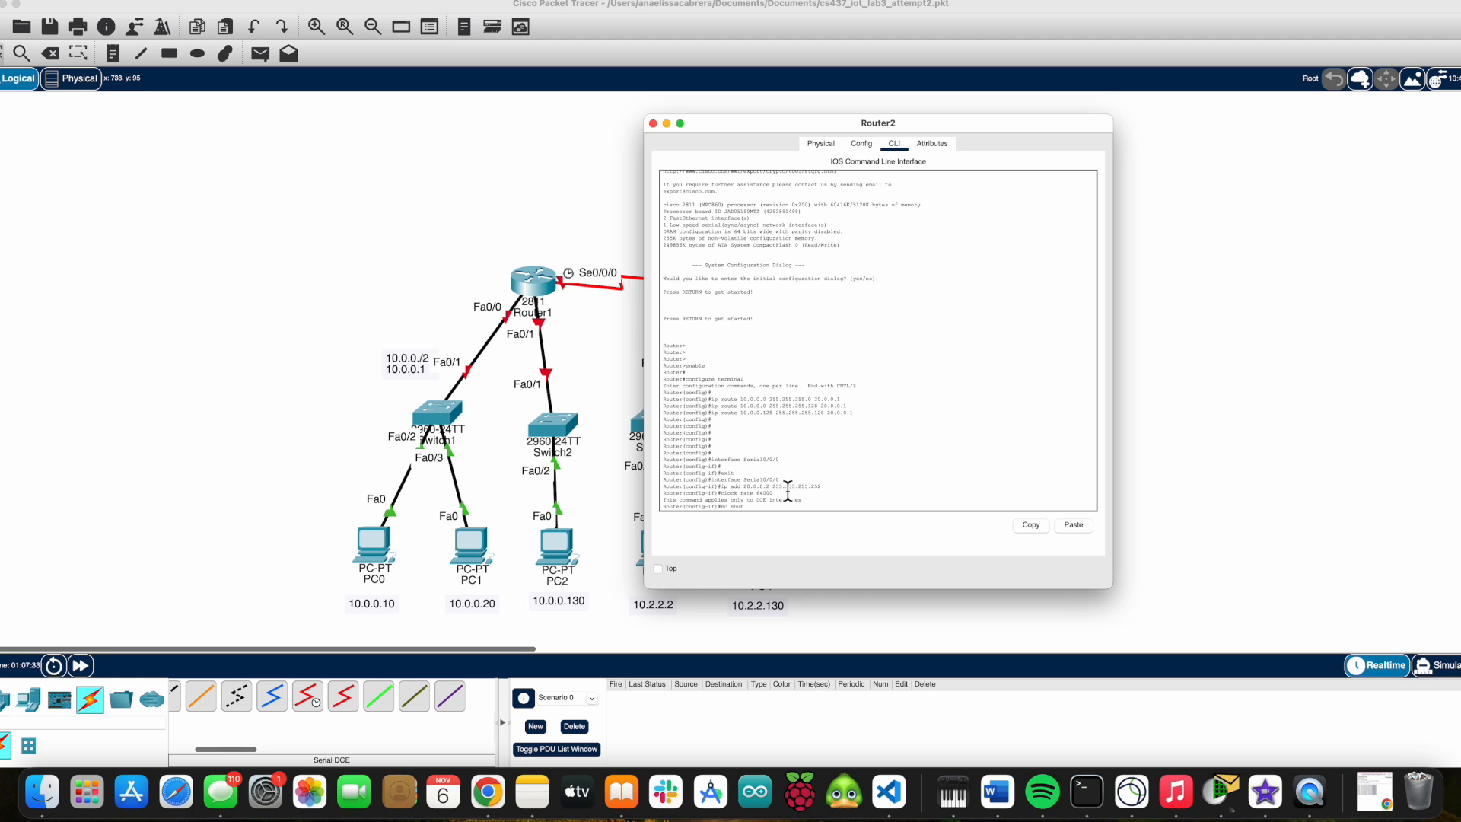
key("Return")
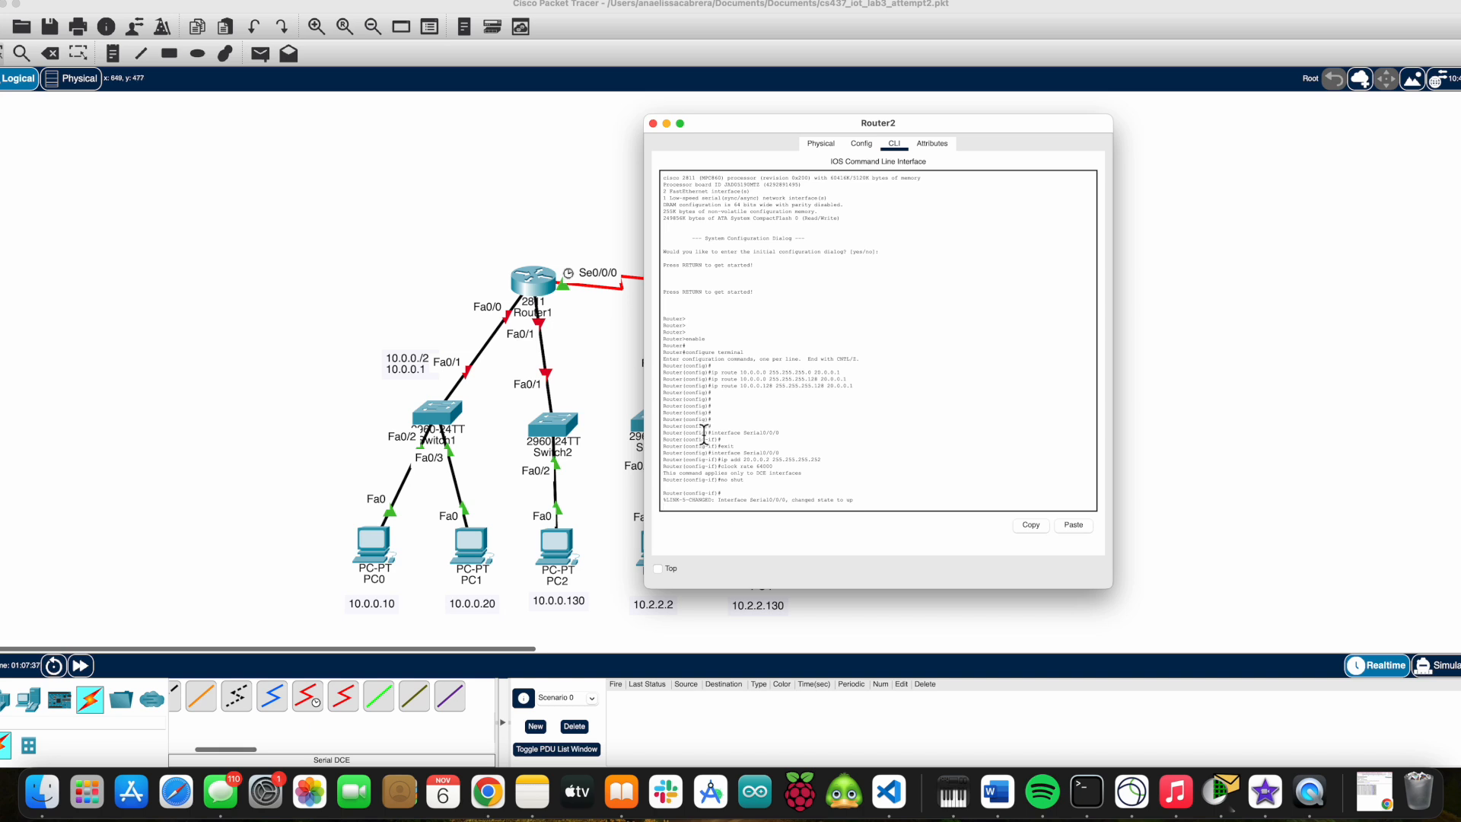
Set Router2's Serial0/0/0 clock rate to 64000 in the interface configuration.
left_click(861, 143)
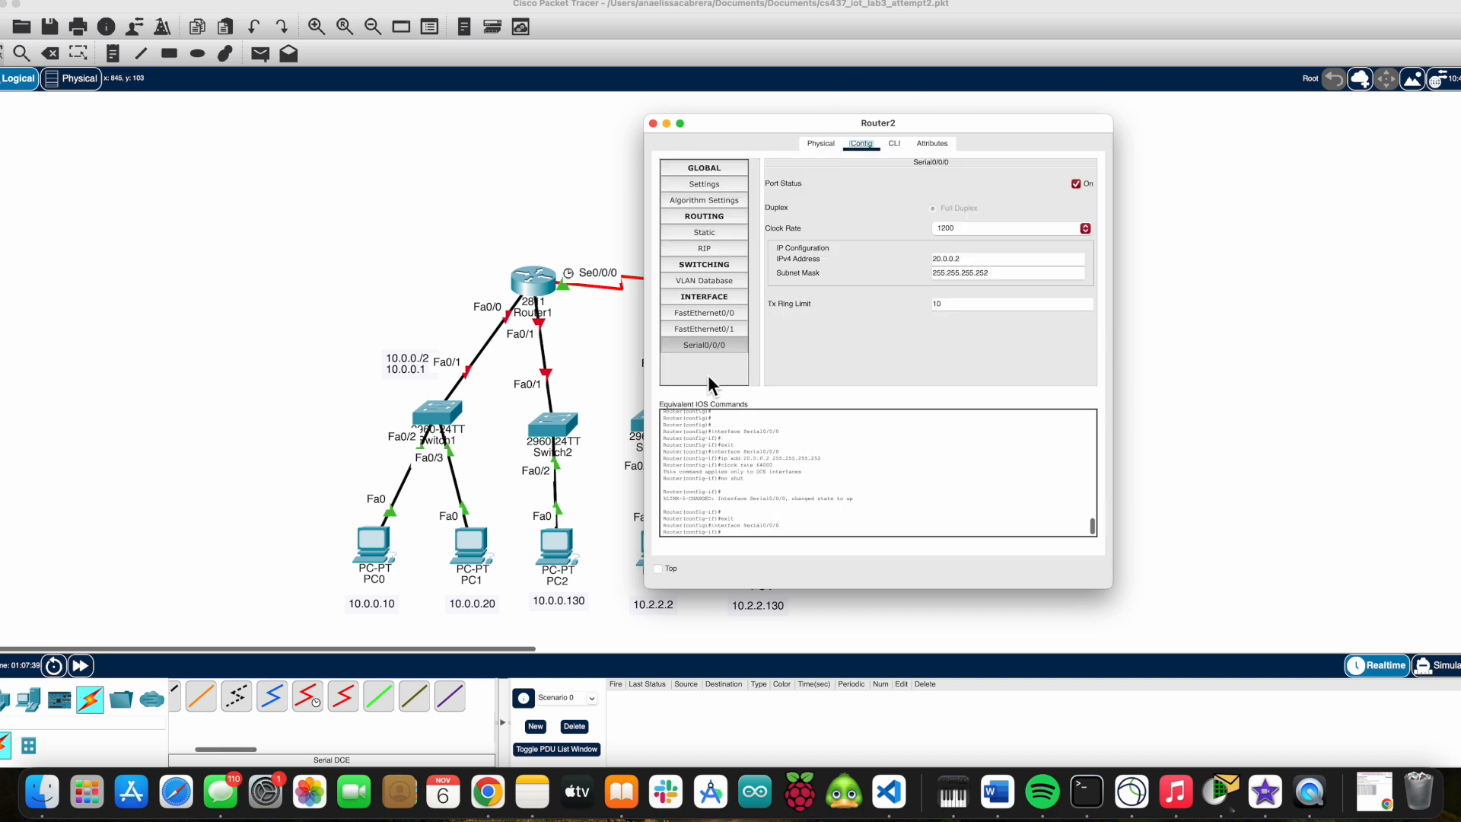
left_click(1041, 231)
left_click(1019, 287)
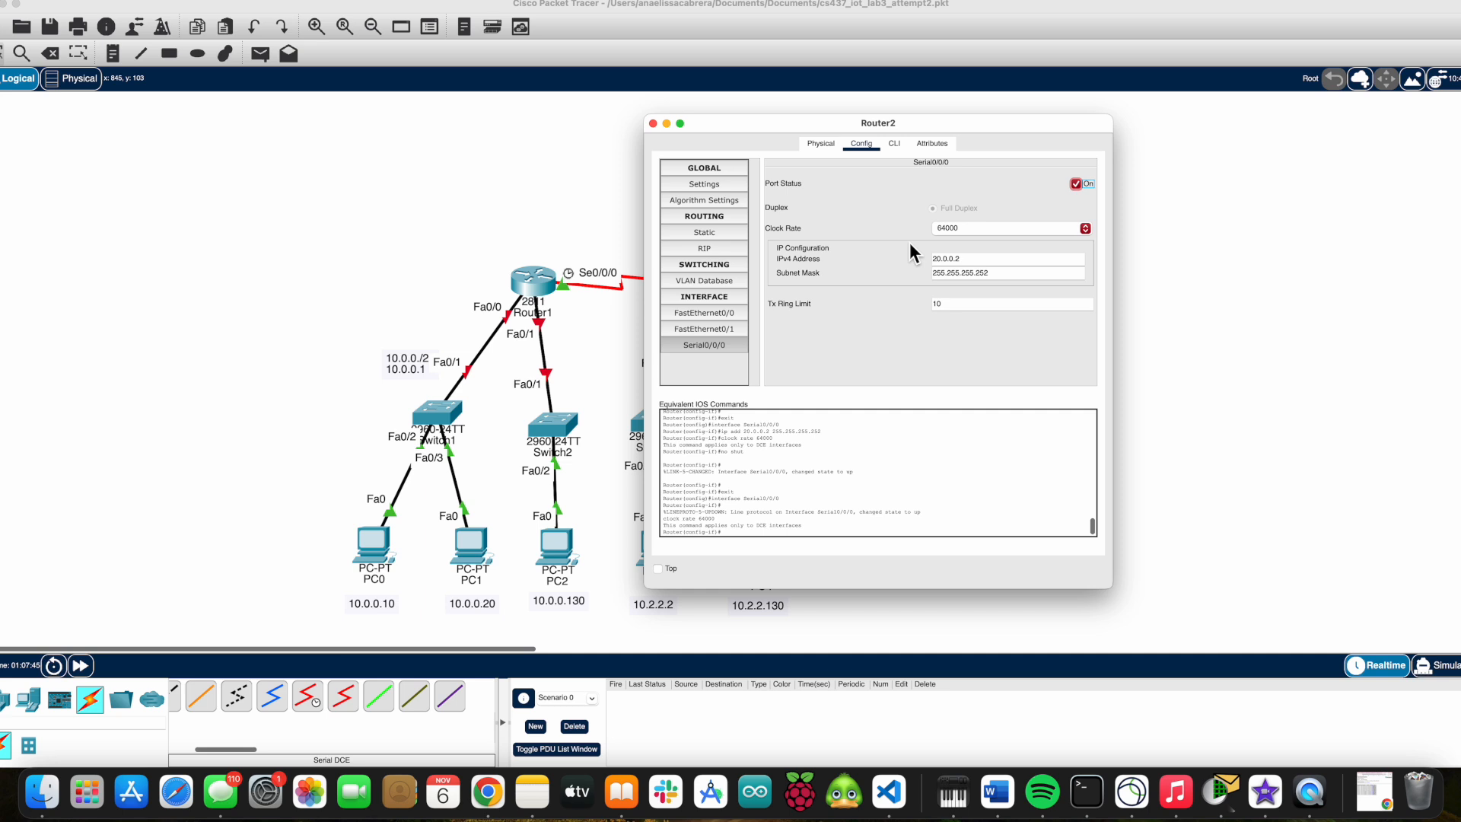
left_click(864, 216)
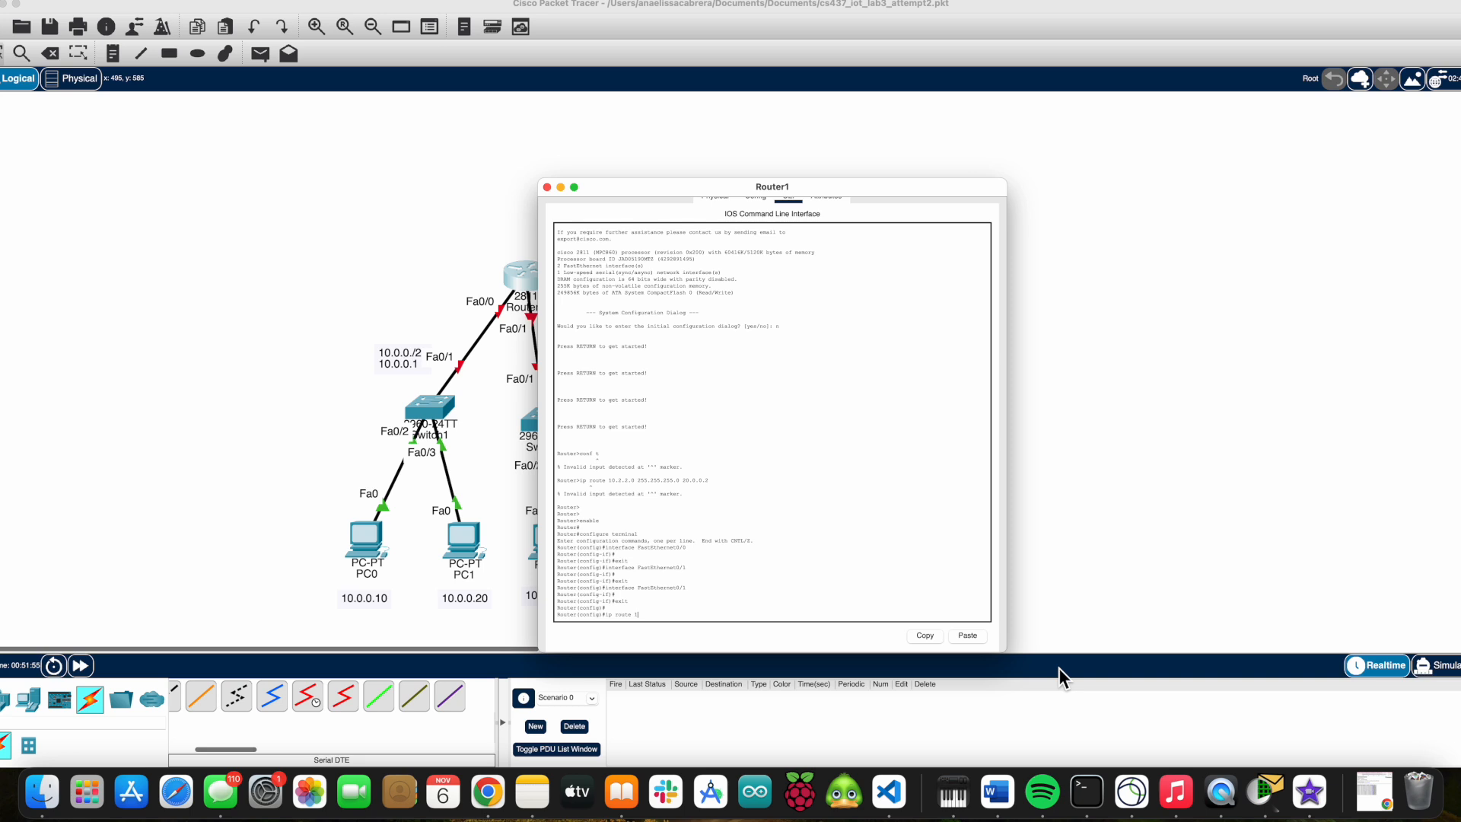
Add static routes on Router1 to 10.2.2.0 with masks 255.255.255.0 and 255.255.255.128 via 20.0.0.2.
type(".255.0 20.0.0.2")
key("Return")
type("ip rou")
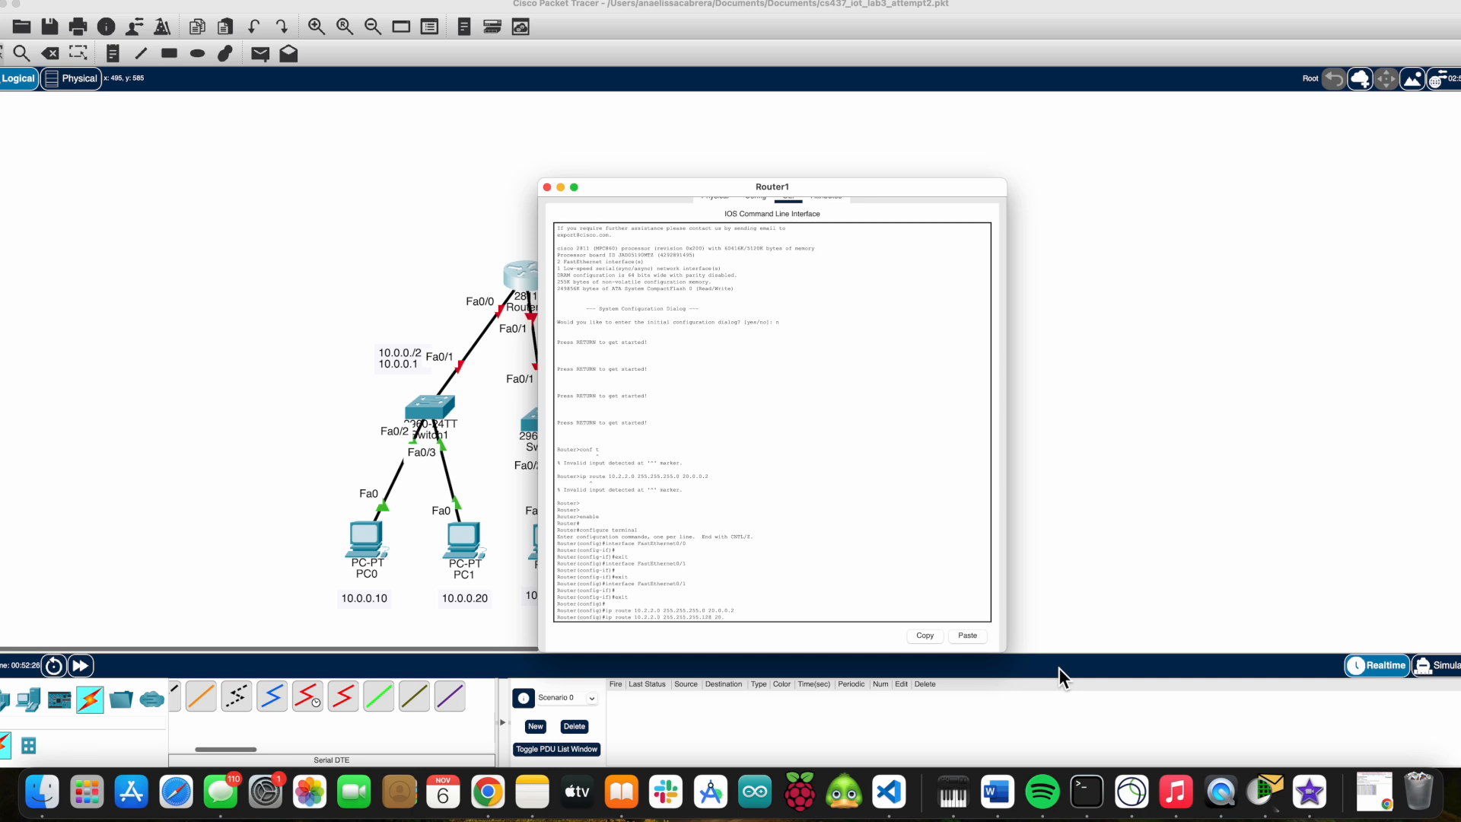
type("0.0.2")
key("Return")
Add a static route on Router1 to 10.2.2.128 255.255.255.128 via 20.0.0.2.
type("ip route 10.2.2.128 255.255.255.12")
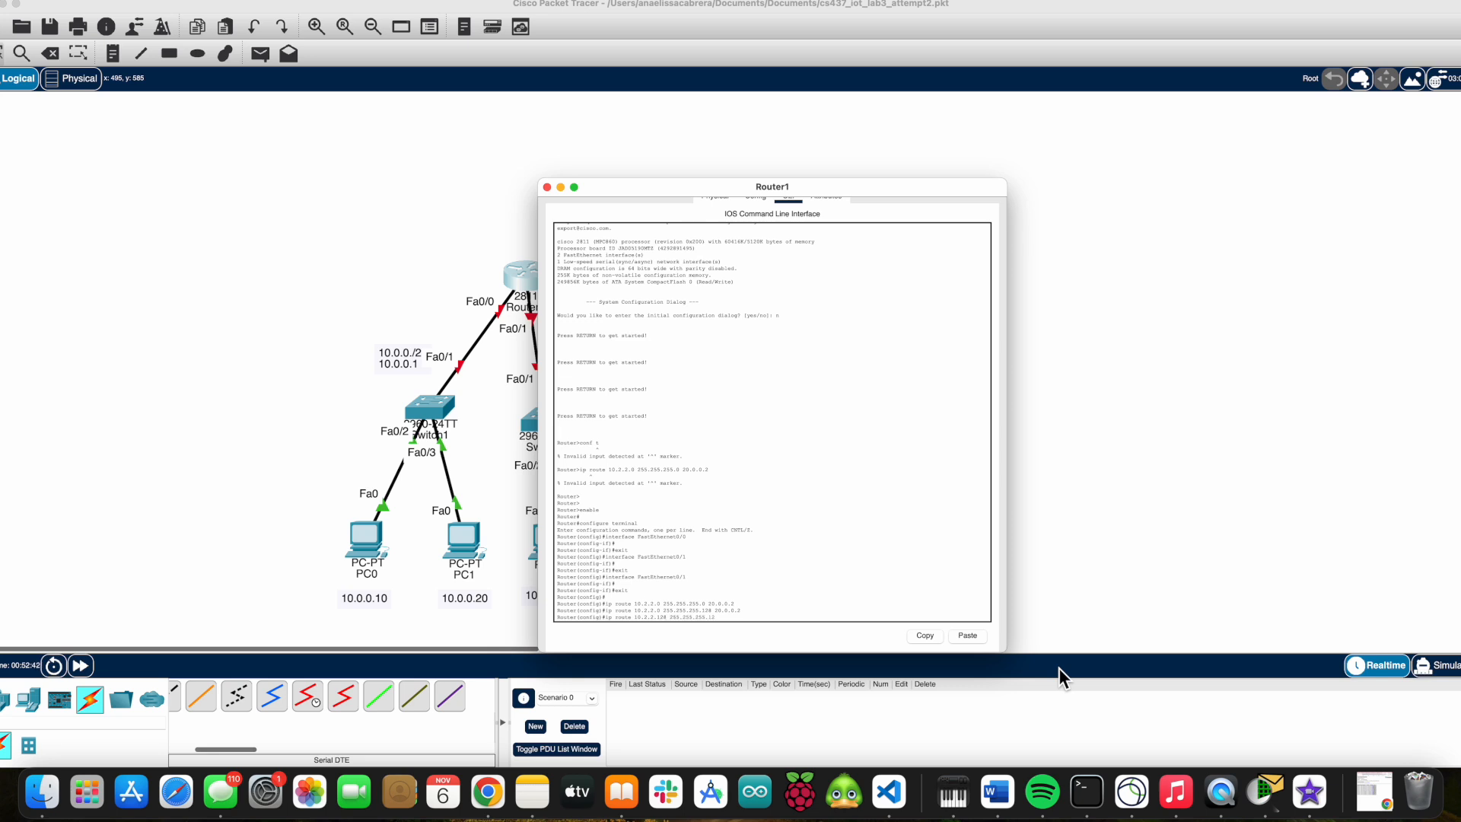
type("8 20.0.0.2")
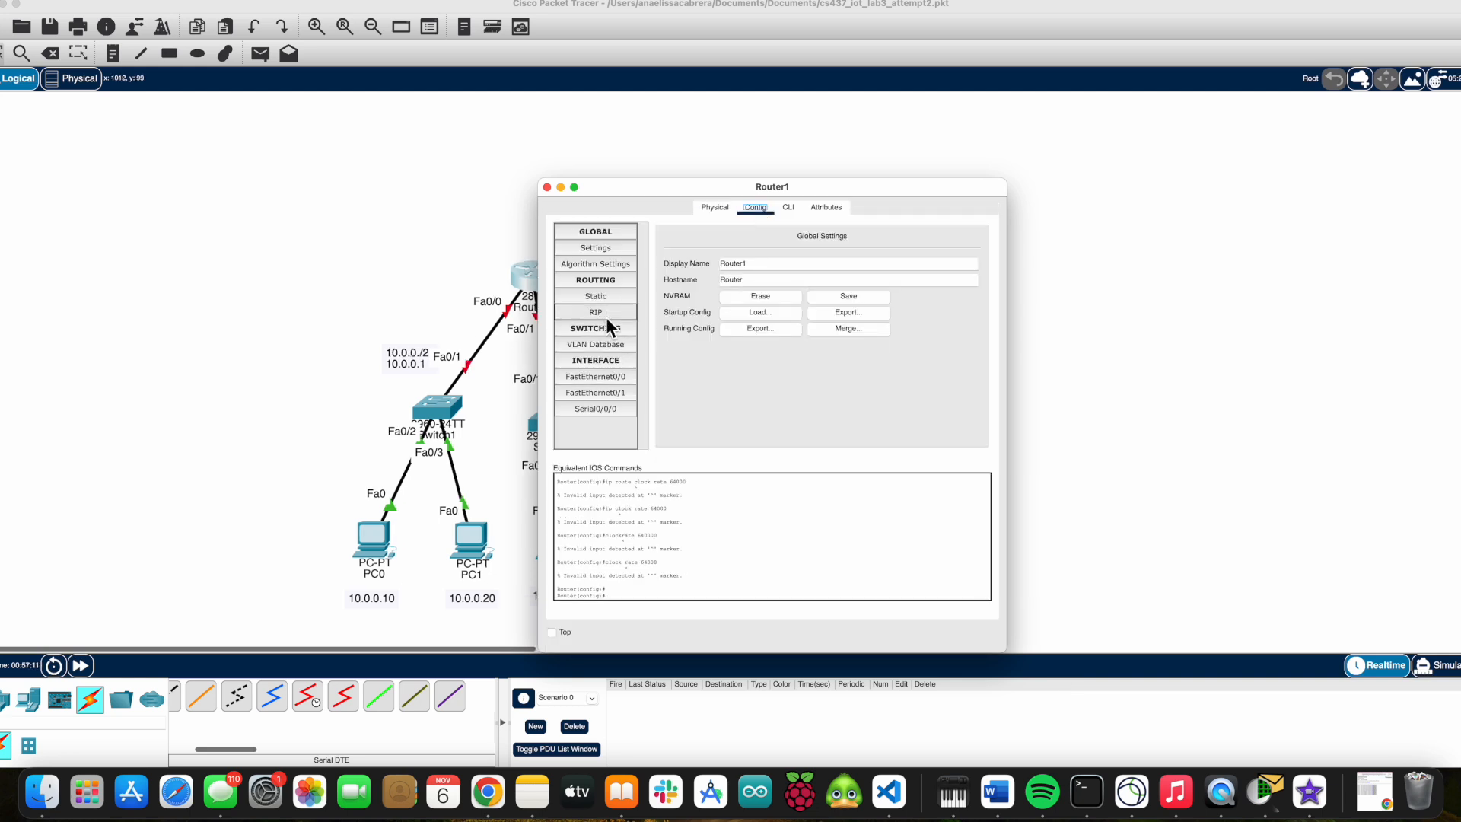
left_click(605, 280)
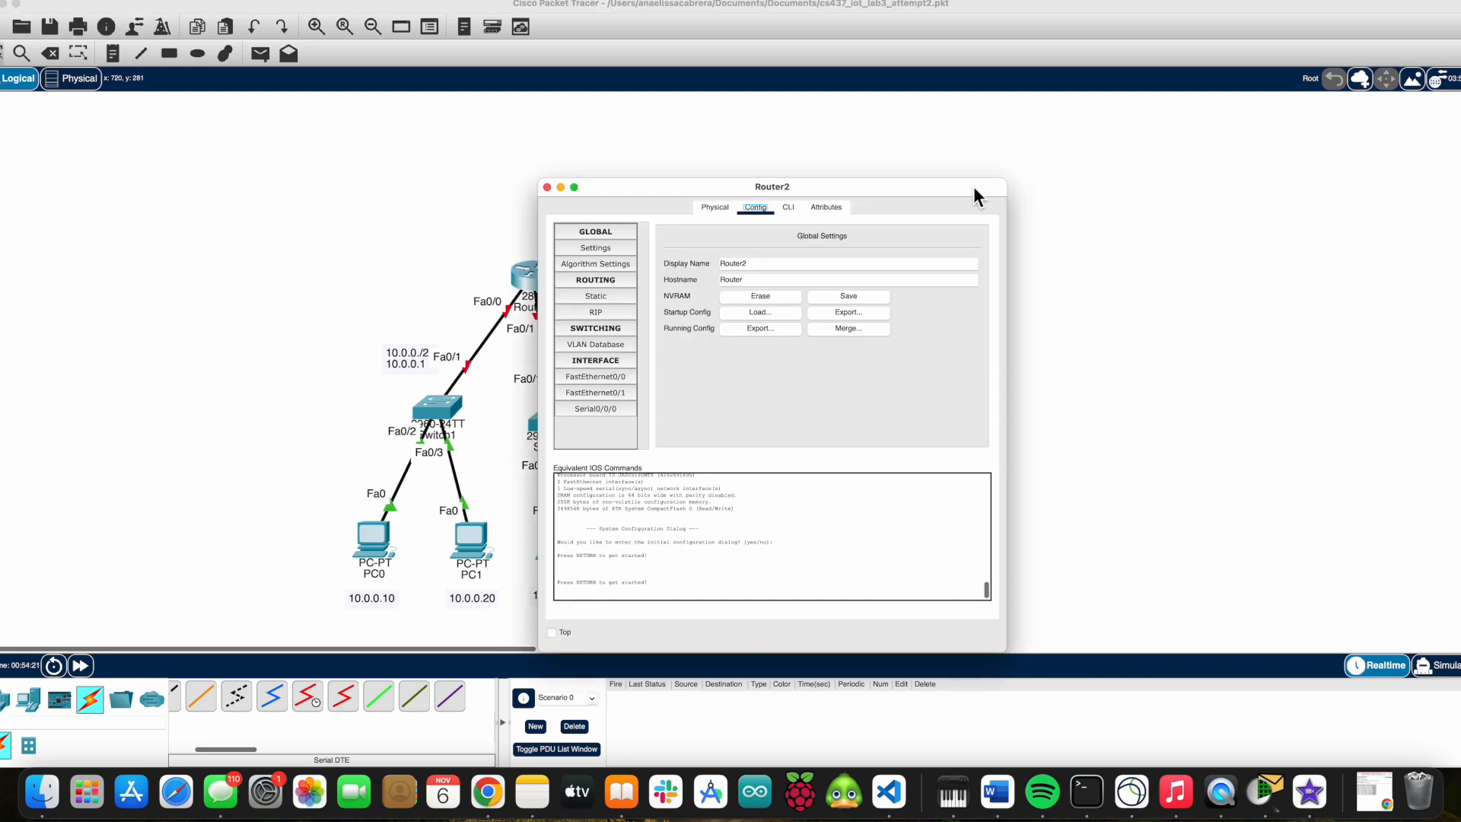
Open Router2's command line and start the console session.
left_click(797, 212)
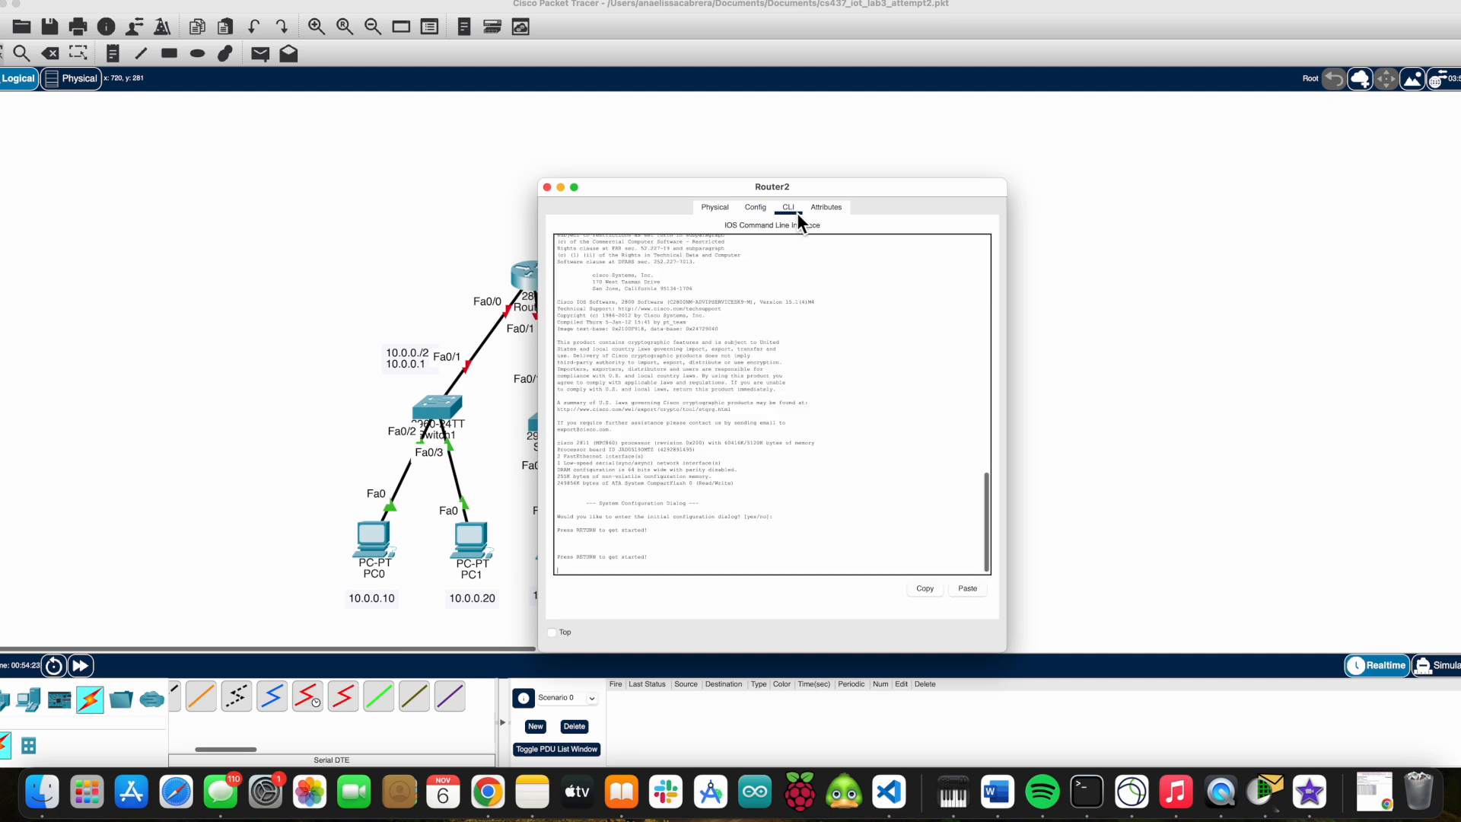
left_click(644, 564)
key("Return")
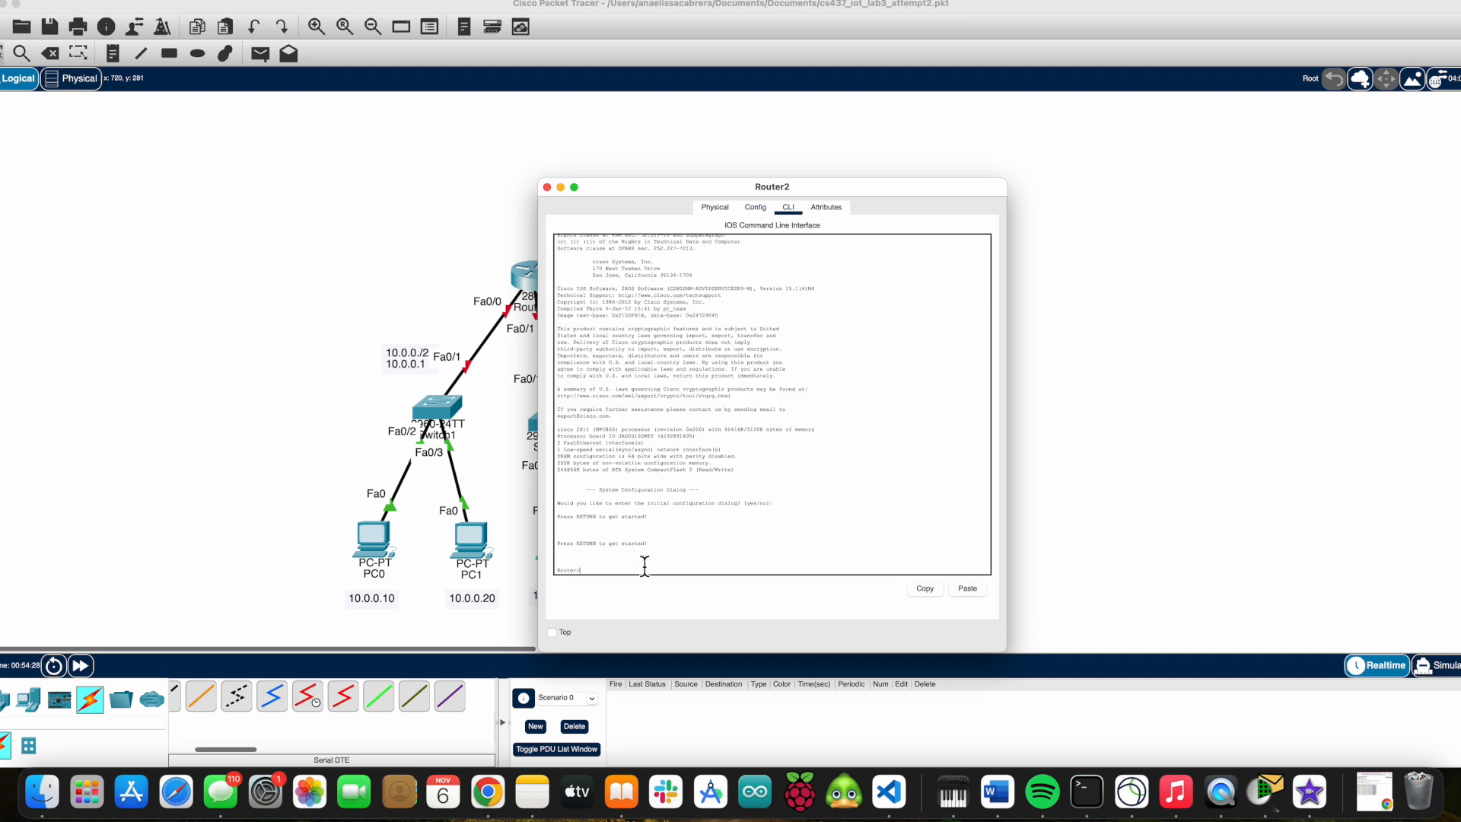
Add a static route on Router2 to 10.0.0.0 255.255.255.0 via 20.0.0.1.
left_click(769, 212)
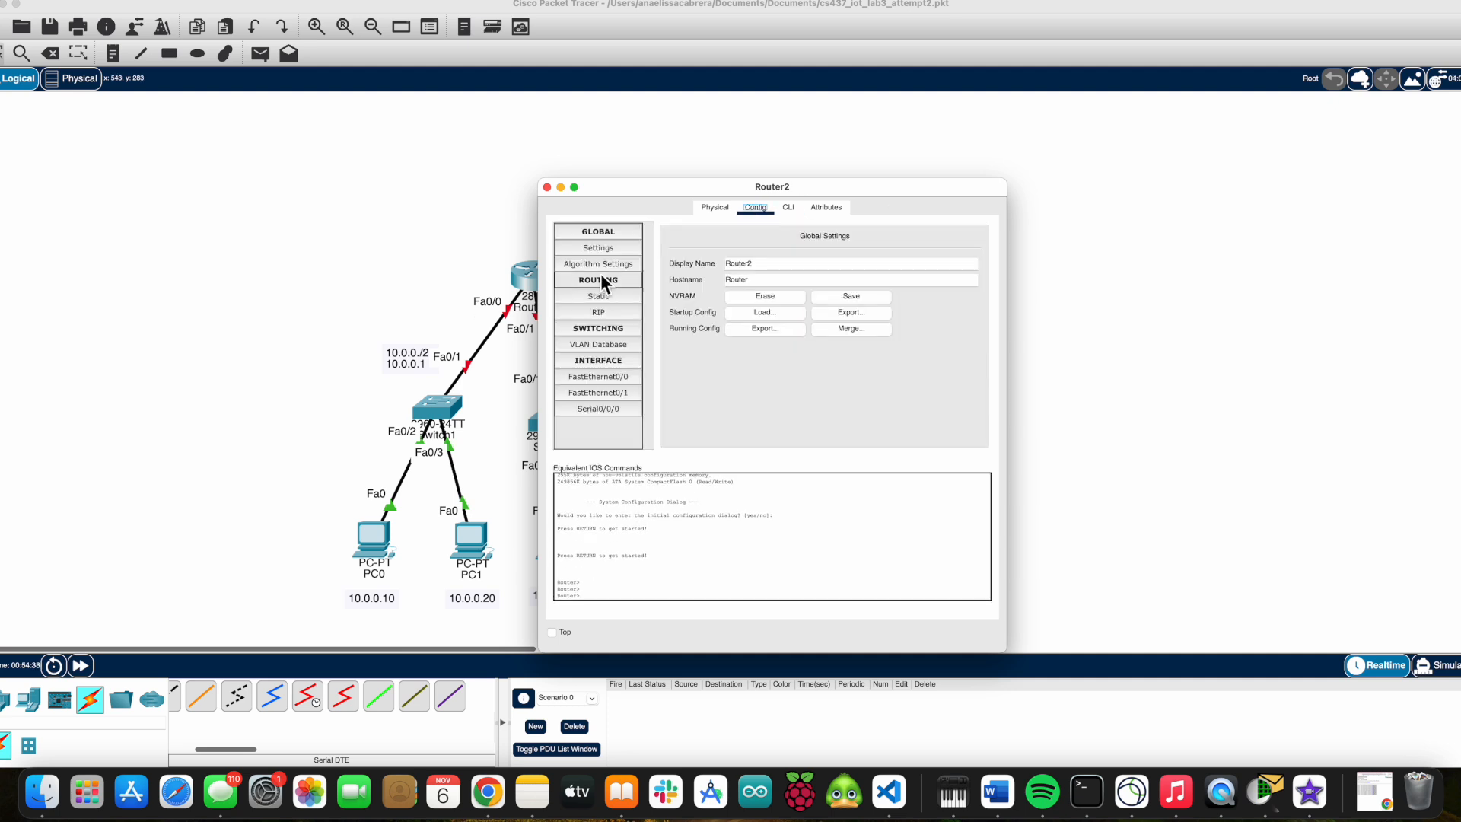
left_click(564, 287)
left_click(798, 212)
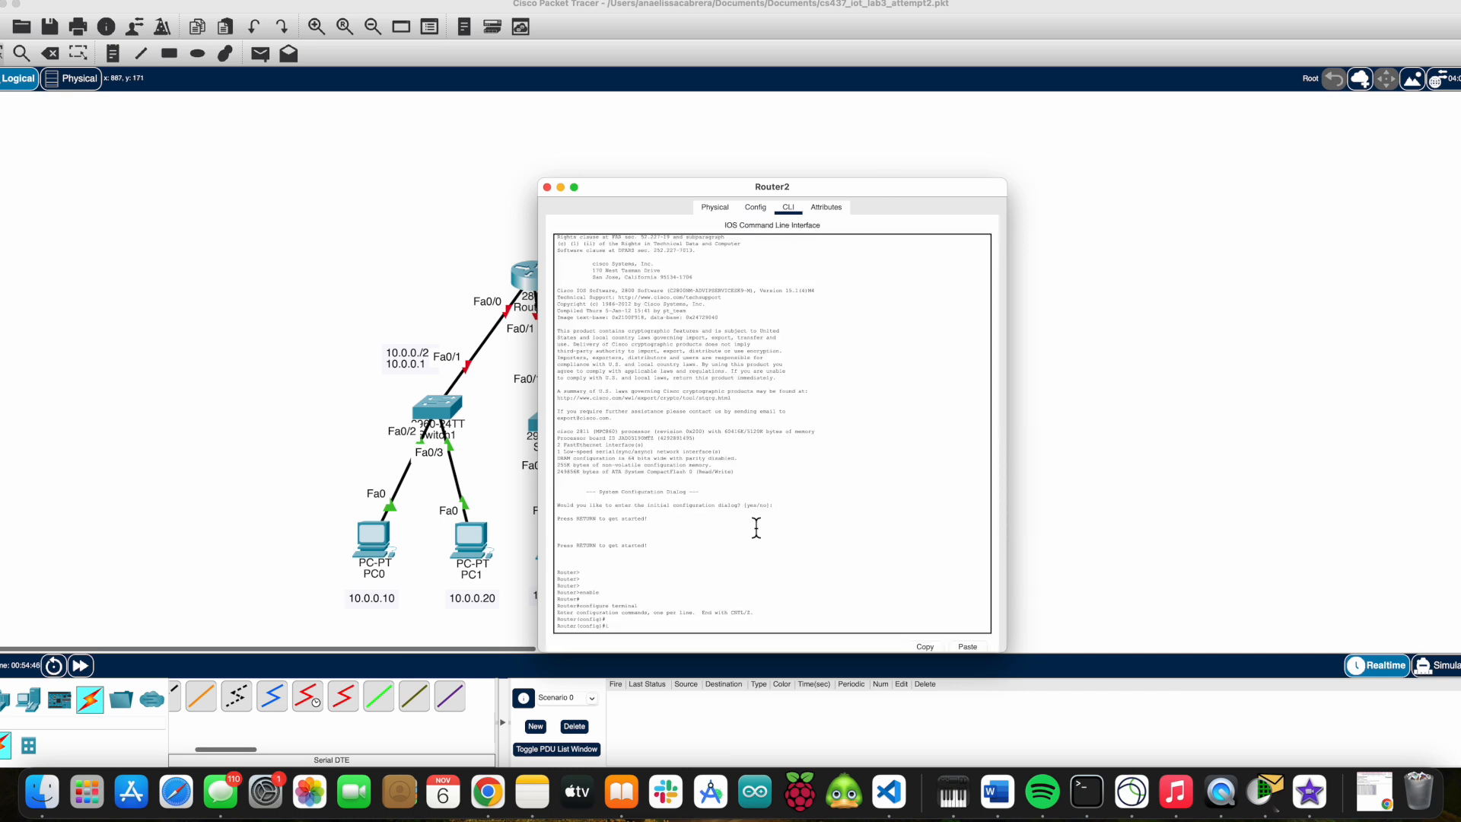
type("p route 10.0.0.0 255.25")
type("0.1")
key("Return")
Add a static route on Router2 to 10.0.0.0 255.255.255.128 via 20.0.0.1.
type("ip route 10.0.0.0 255.255.255.128 20.0.0.1")
key("Return")
Add a static route on Router2 to 10.0.0.128 255.255.255.128 via 20.0.0.1.
type("ip route 10.0.0.")
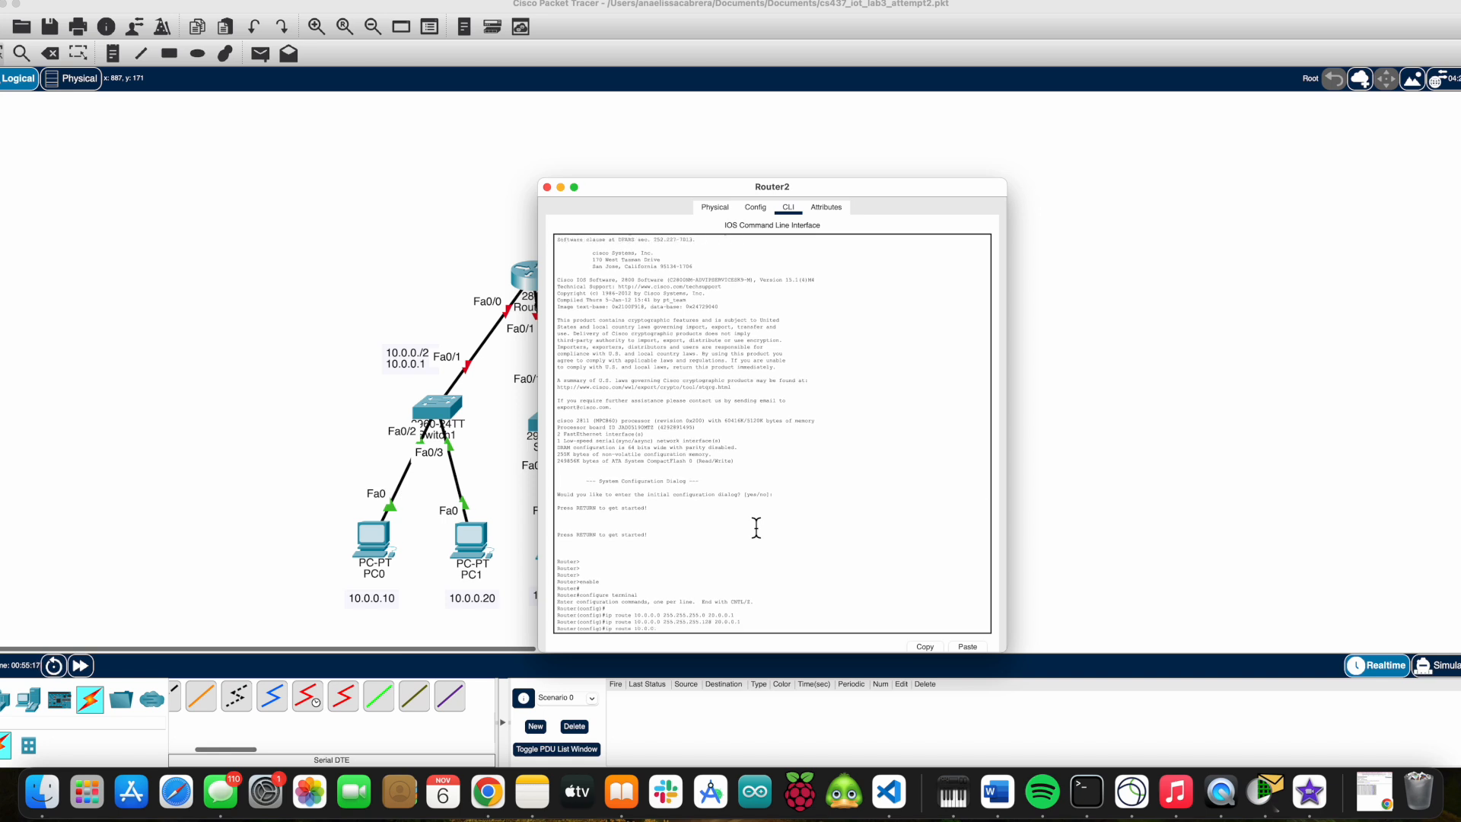
type("128 255.255.255.128 20.0.0.1")
key("Return")
key("Return")
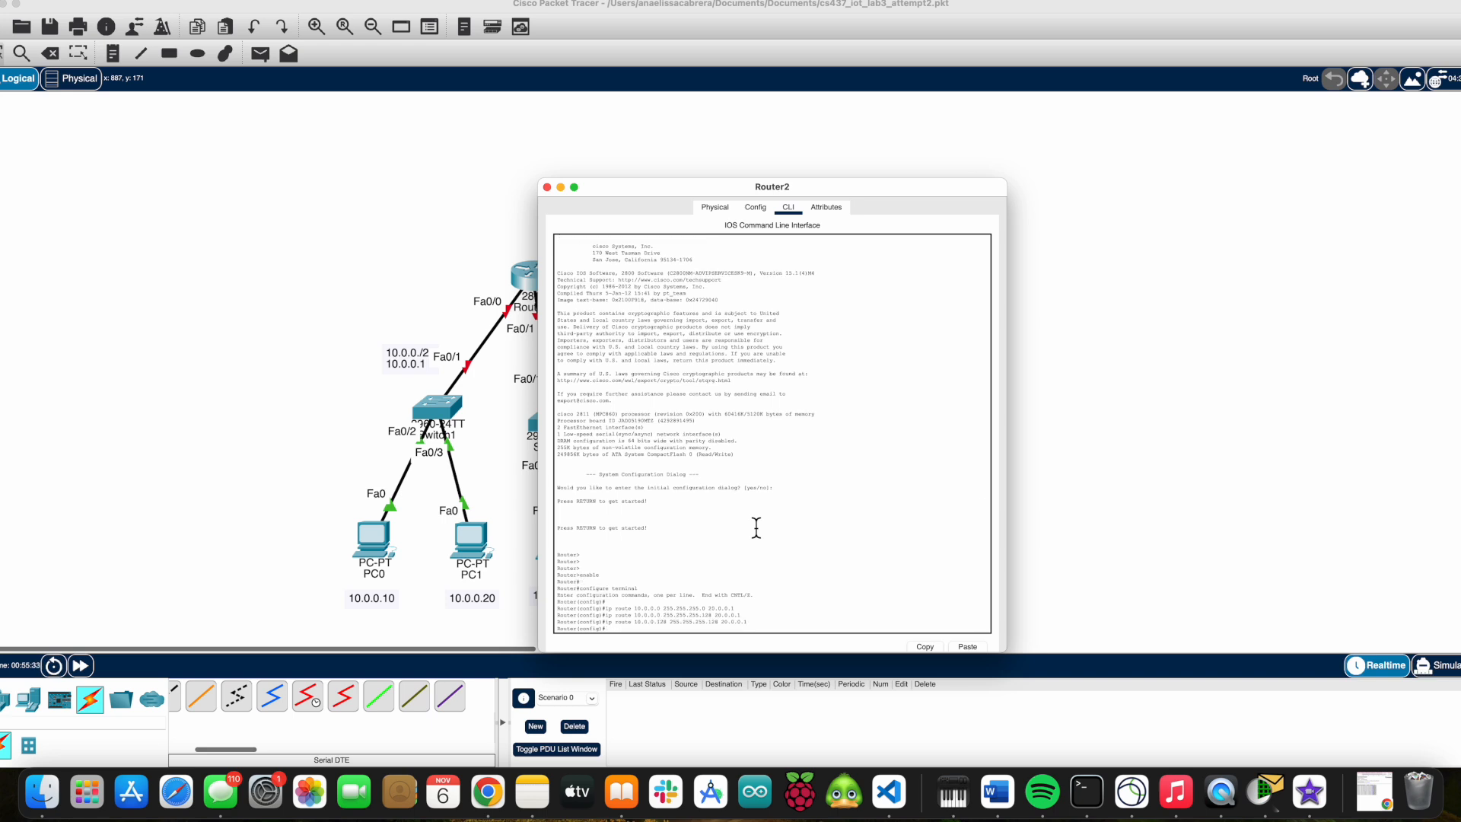
Assign 10.0.0.1 255.255.255.128 to Router1's FastEthernet0/0 and enable the interface.
left_click(755, 207)
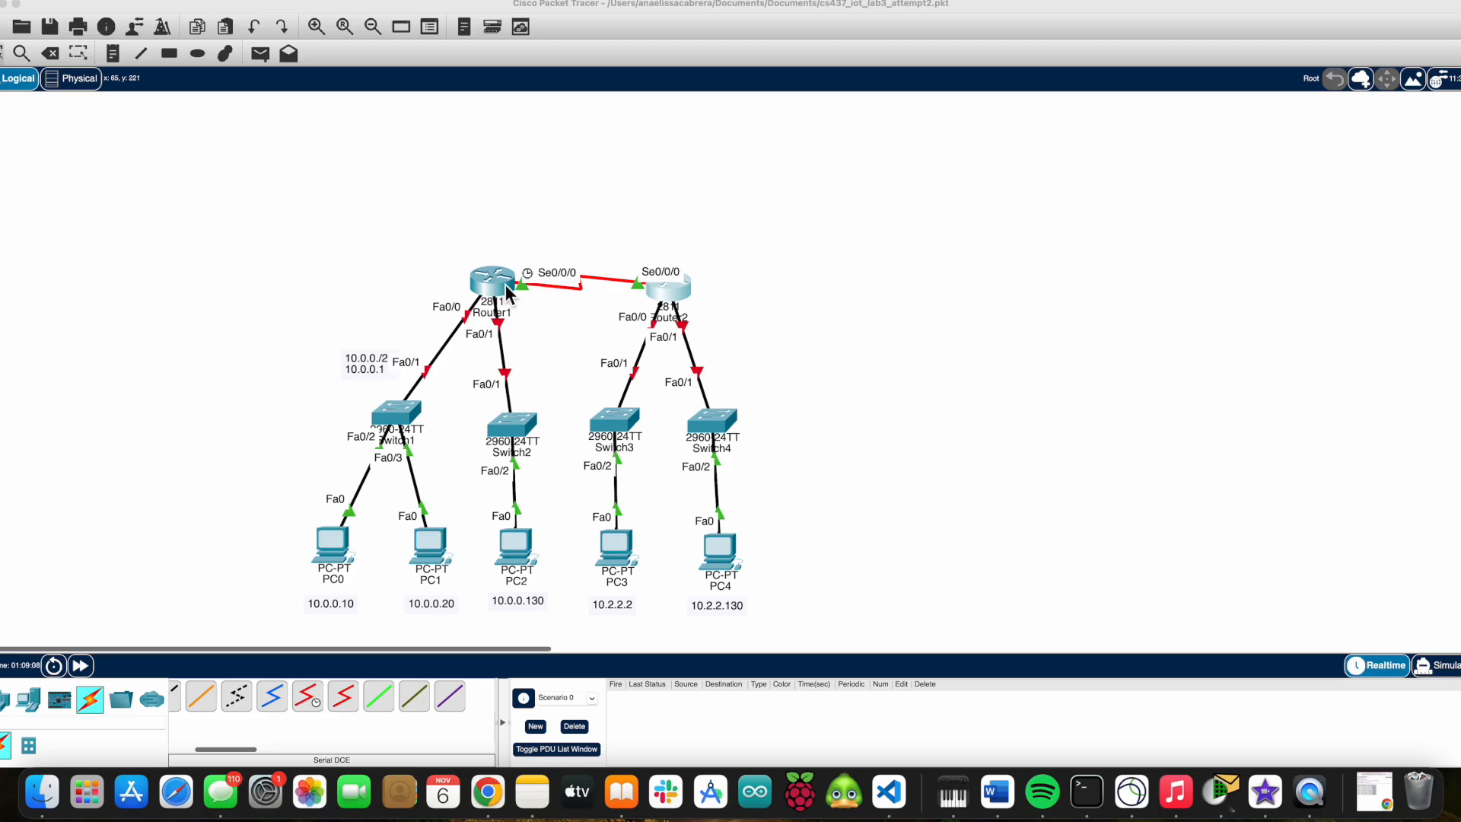
left_click(492, 270)
type("ip add 10.0.0.1 255.255.255.128")
key("Return")
type("no shut")
key("Return")
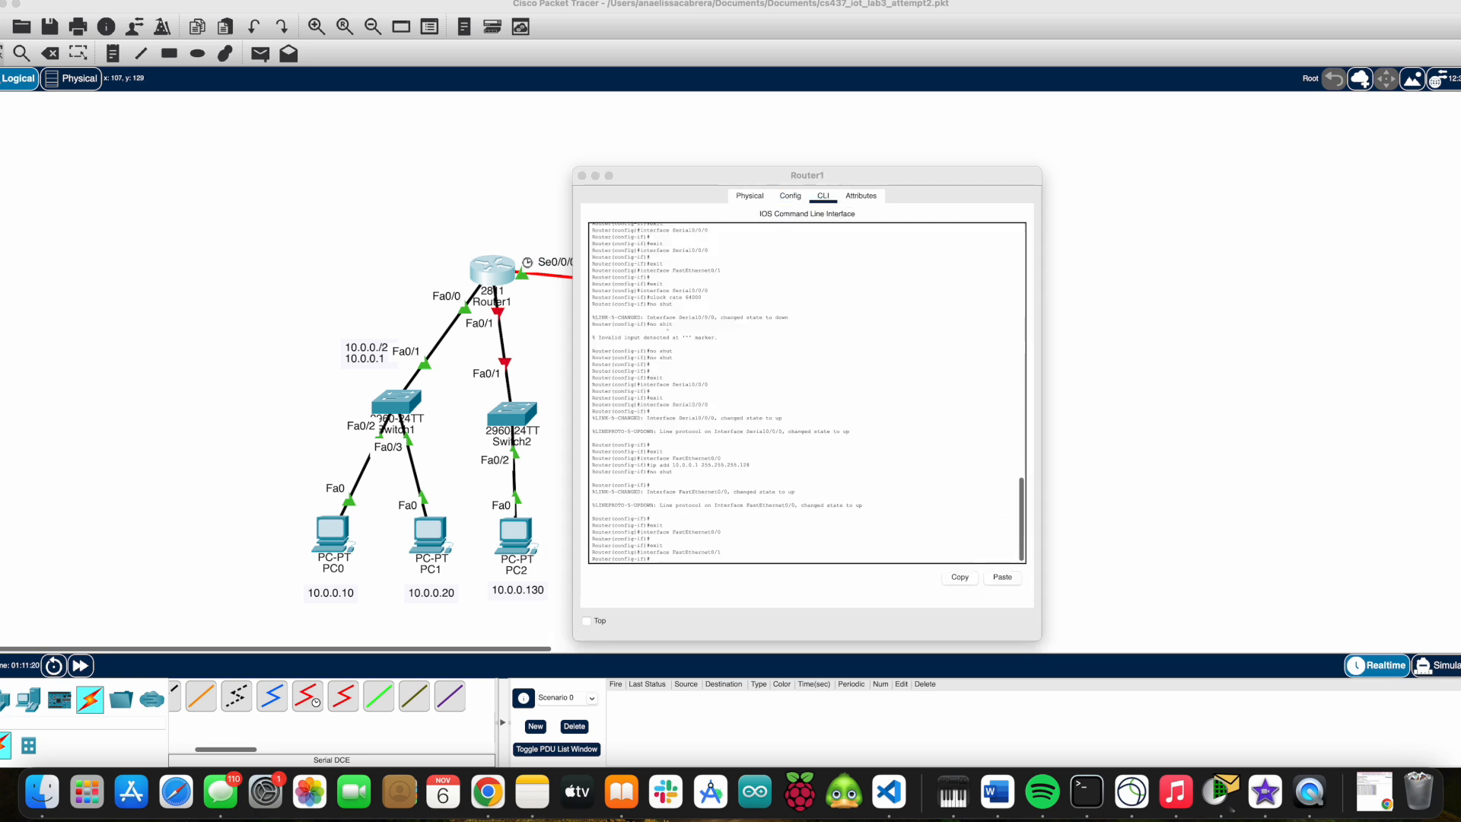
Assign the address 10.2.2.129 to Router2's FastEthernet0/1 from its command line.
left_click(705, 579)
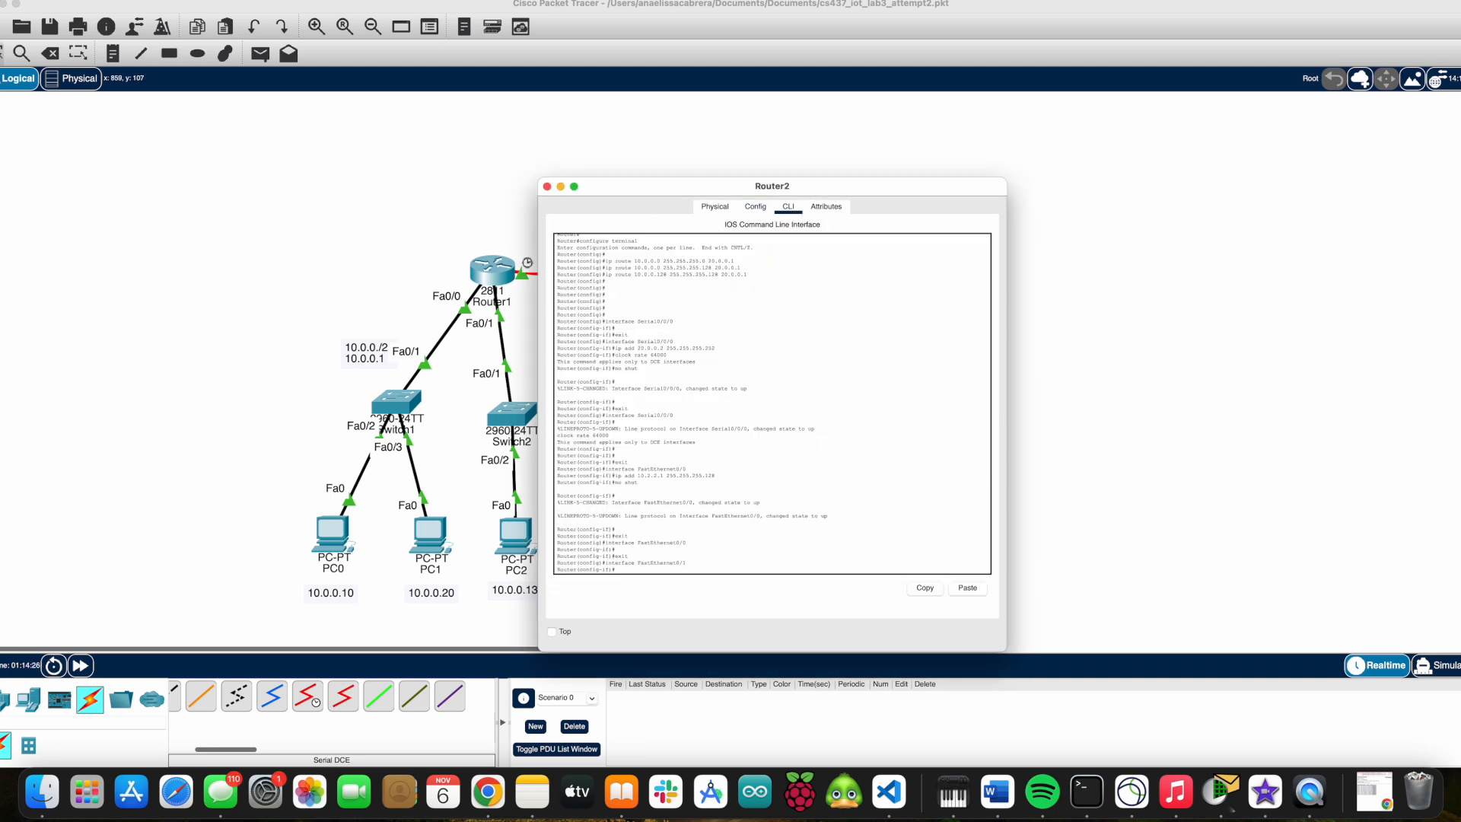
left_click(646, 574)
type("ip add 10.2.2.129 255.255.255.")
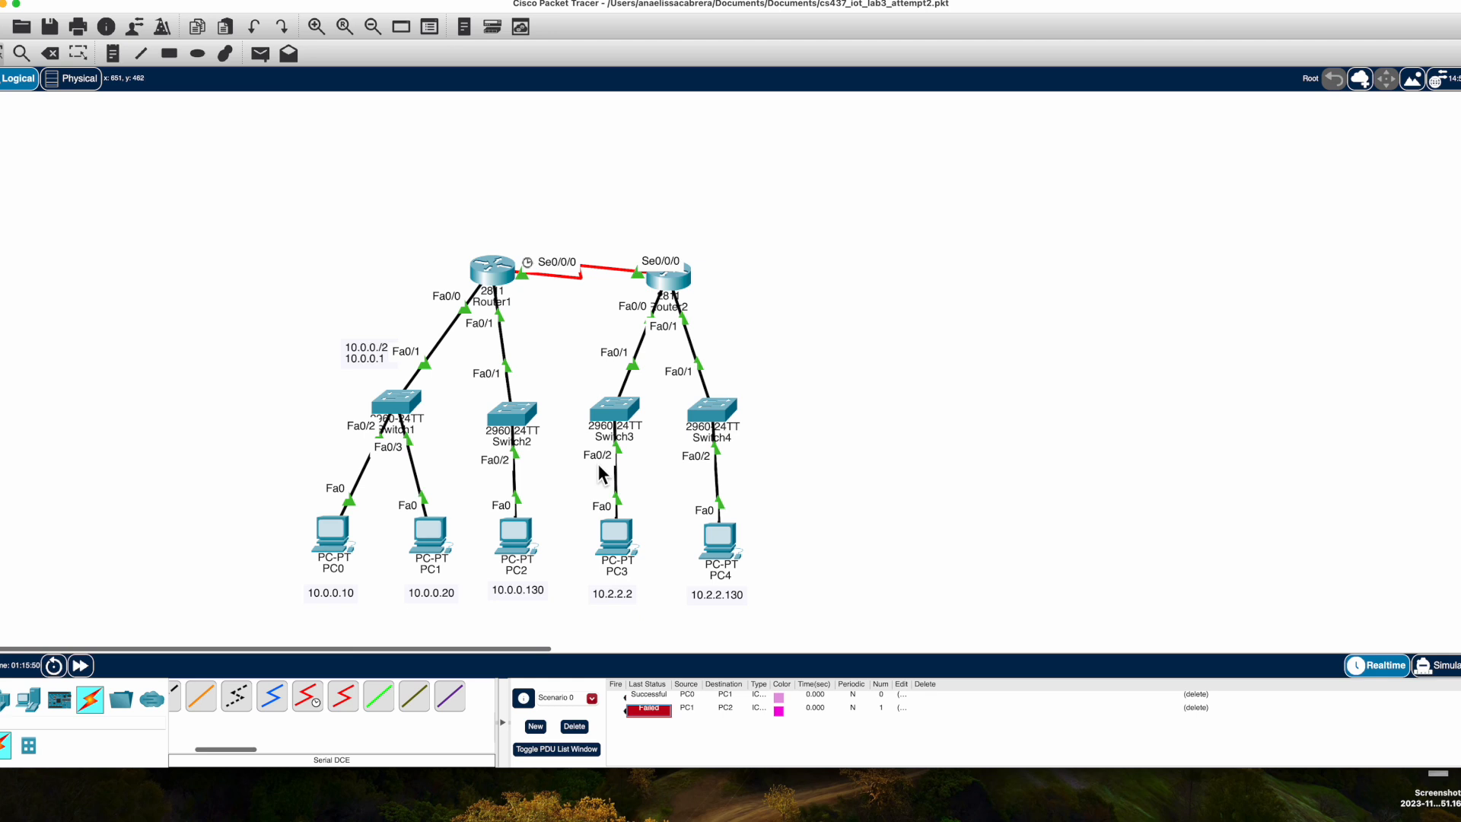
Check Router1's FastEthernet0/0 IP address settings.
left_click(490, 274)
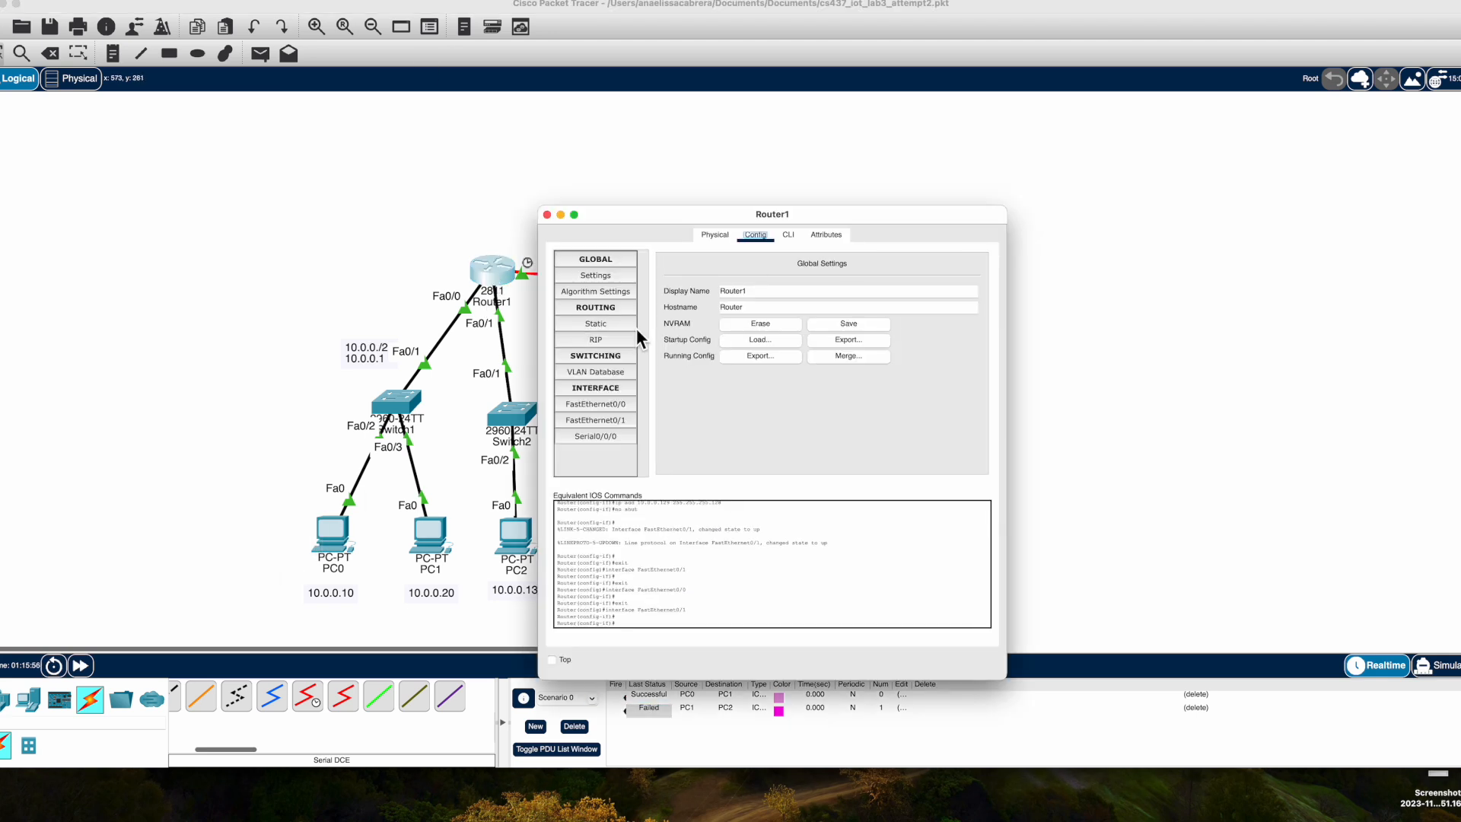
left_click(615, 409)
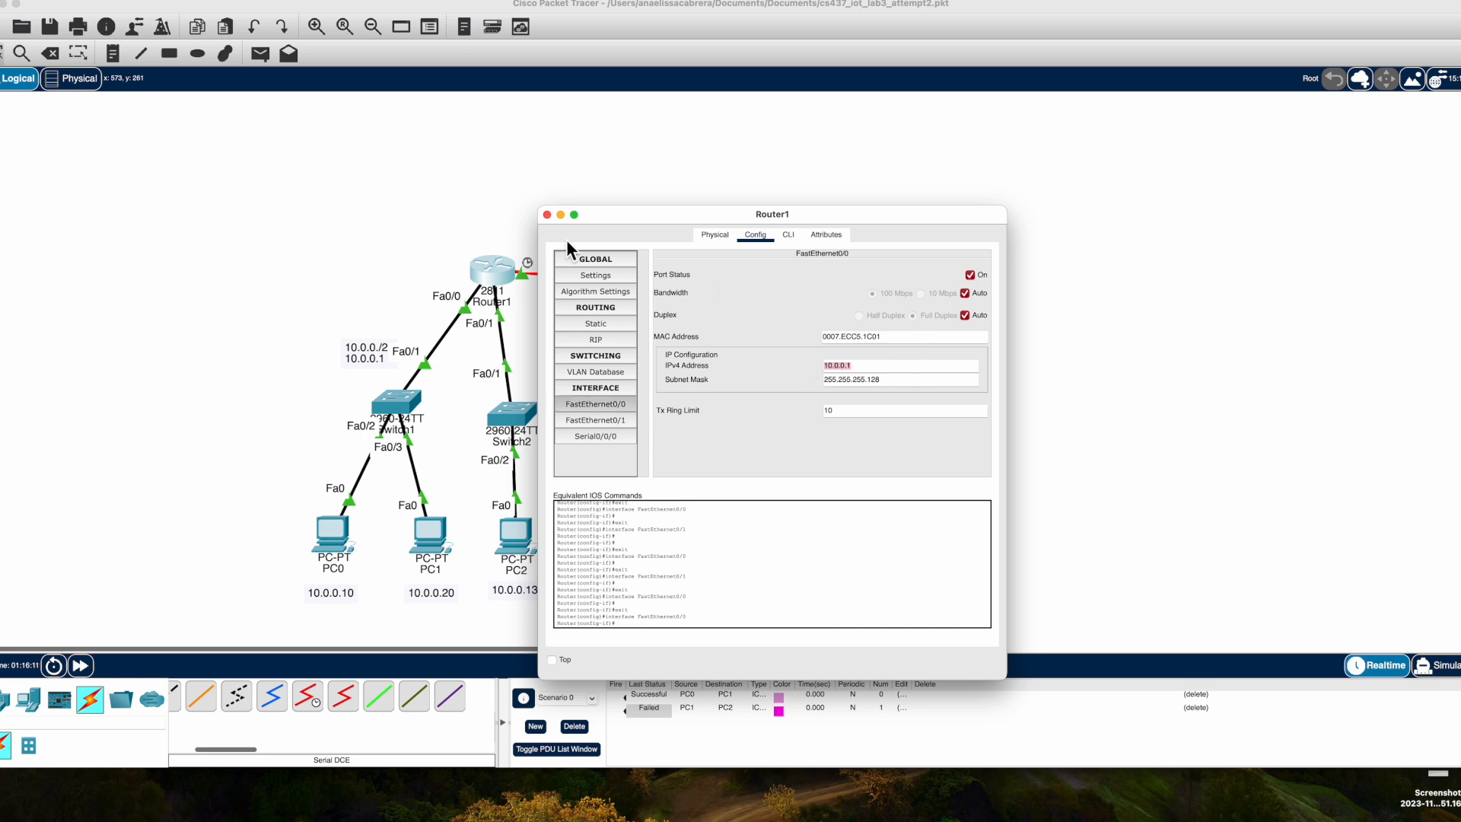
left_click(546, 214)
Set PC0's subnet mask to 255.255.255.0 in its IP configuration.
left_click(335, 549)
left_click(764, 385)
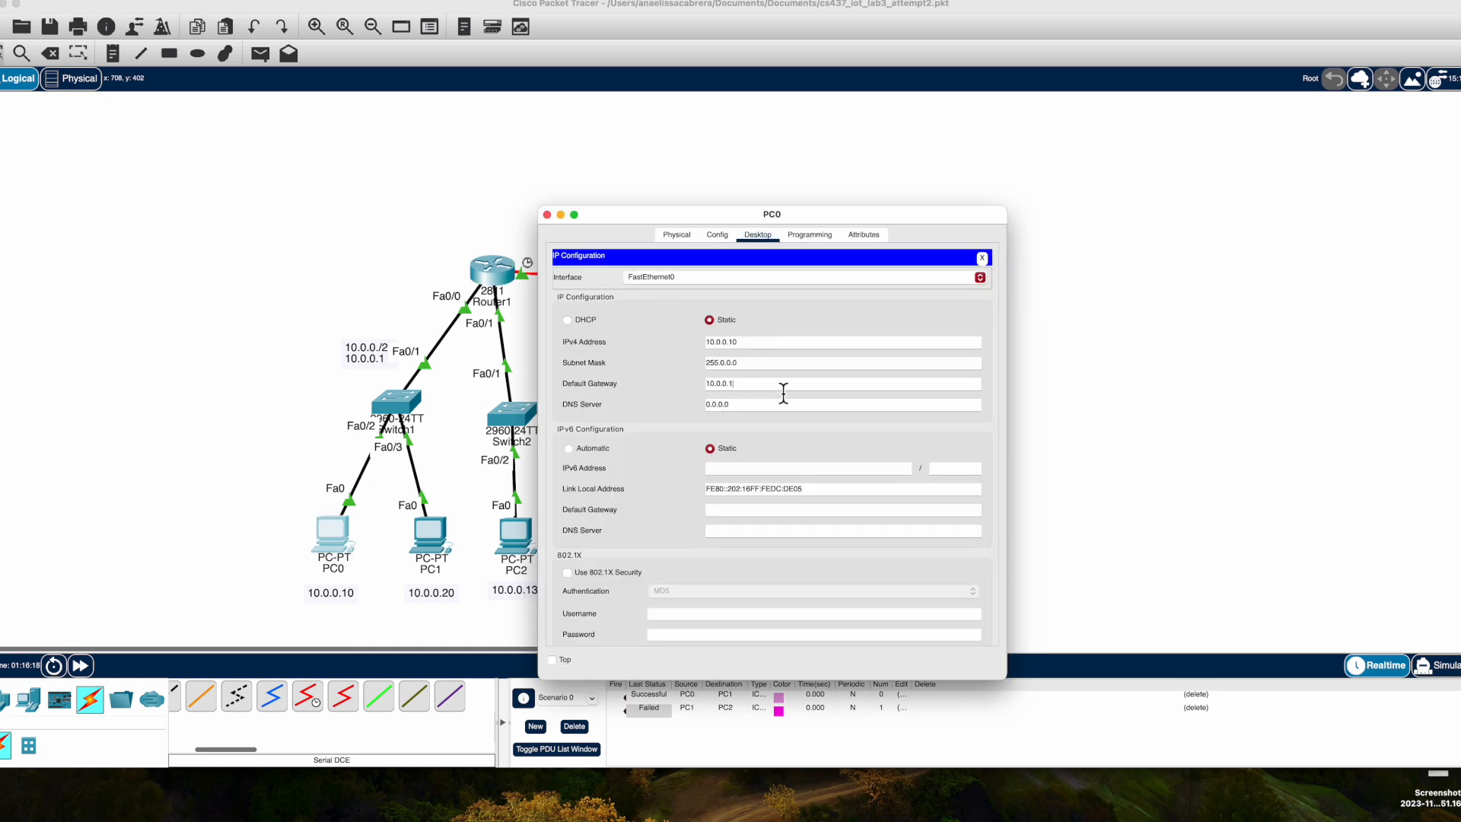
triple_click(734, 363)
type("255.255.255.0")
left_click(547, 215)
Set PC1's subnet mask to 255.255.255.0 in its IP configuration.
left_click(430, 540)
left_click_drag(774, 362, 660, 358)
type("255.255.255.0")
left_click(546, 215)
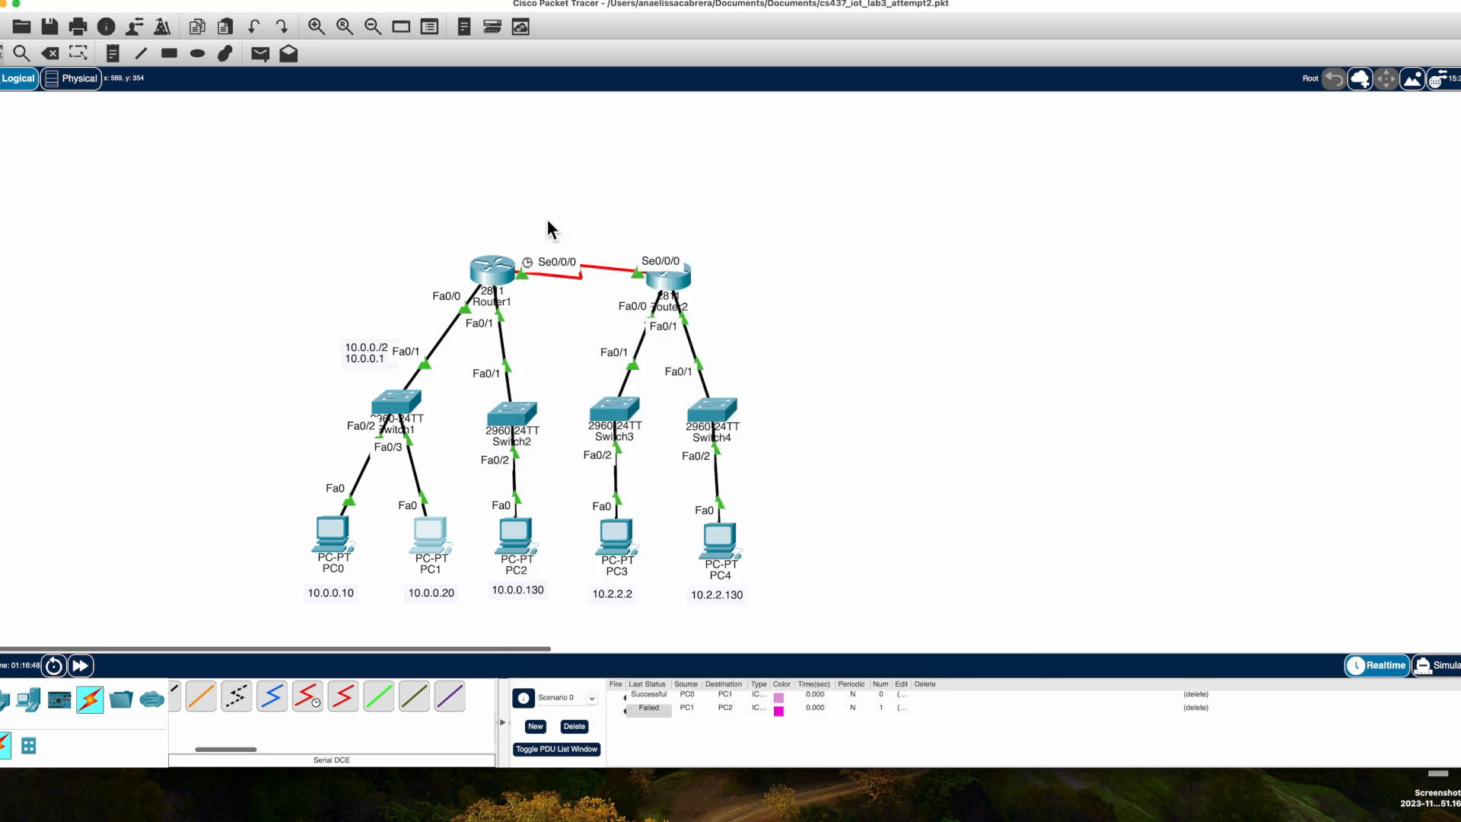
Send simple PDU test pings from PC0 to PC1, between Router1 and Router2 both ways, and from PC2 to PC3.
left_click(260, 54)
left_click(332, 537)
left_click(445, 554)
left_click(260, 53)
left_click(500, 276)
left_click(668, 283)
left_click(260, 53)
left_click(671, 276)
left_click(500, 281)
left_click(266, 52)
left_click(512, 557)
left_click(617, 552)
Review PC2's IP configuration and Router1's FastEthernet0/1 address settings.
scroll(451, 173, "down", 1)
scroll(451, 173, "right", 1)
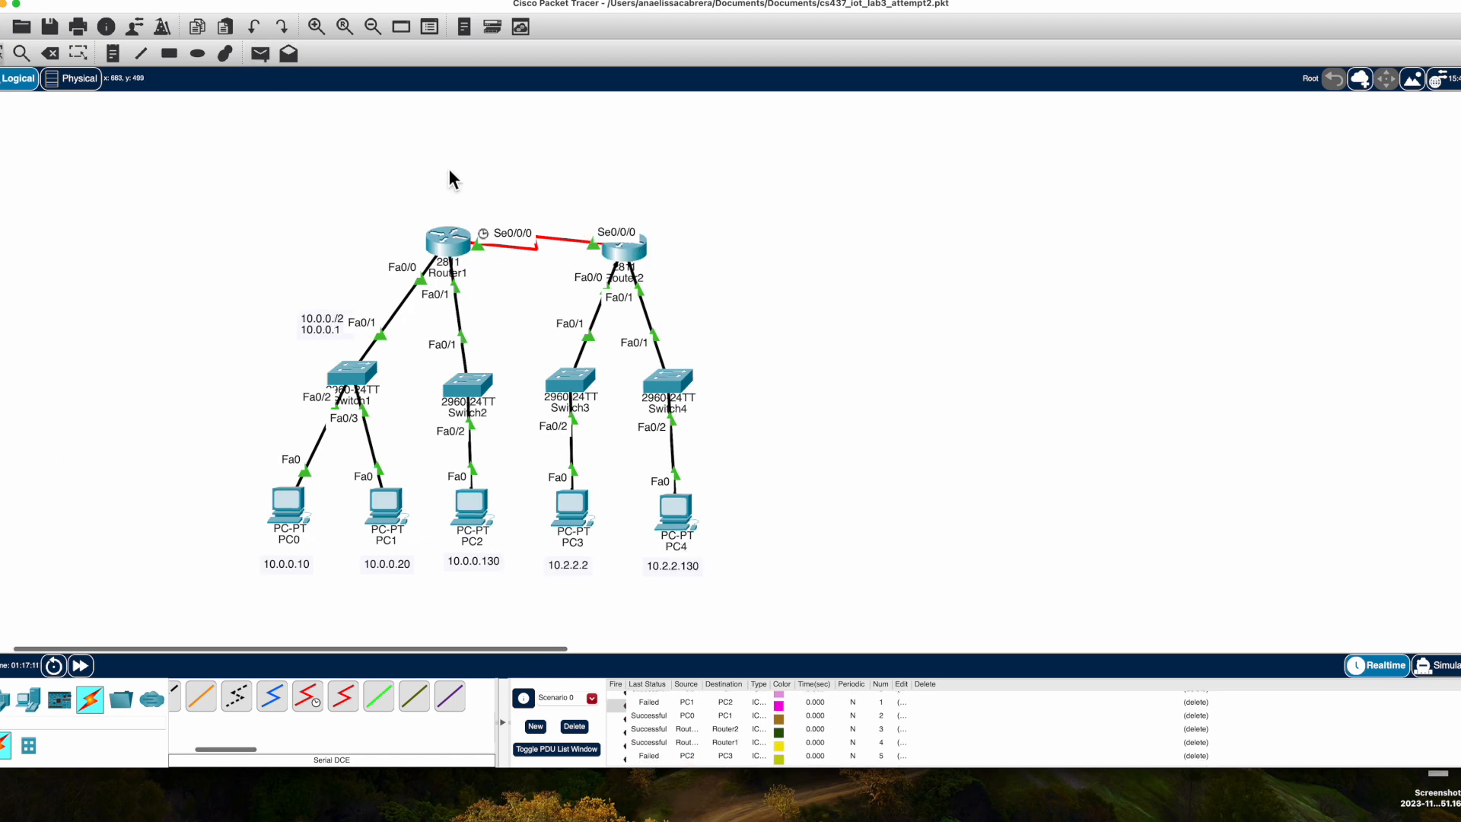
scroll(451, 173, "down", 3)
scroll(678, 731, "up", 1)
scroll(557, 515, "up", 2)
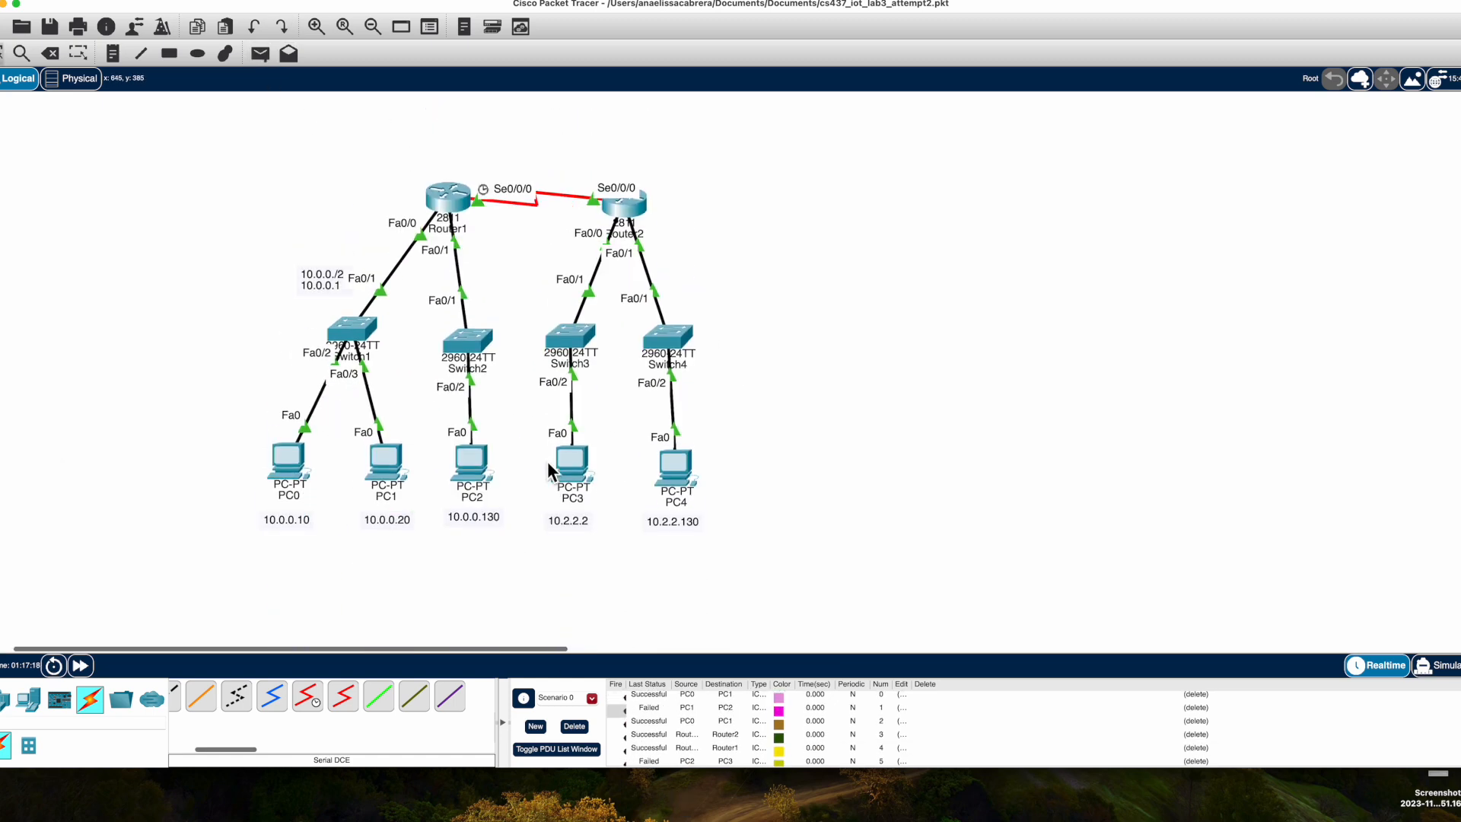
scroll(547, 465, "up", 1)
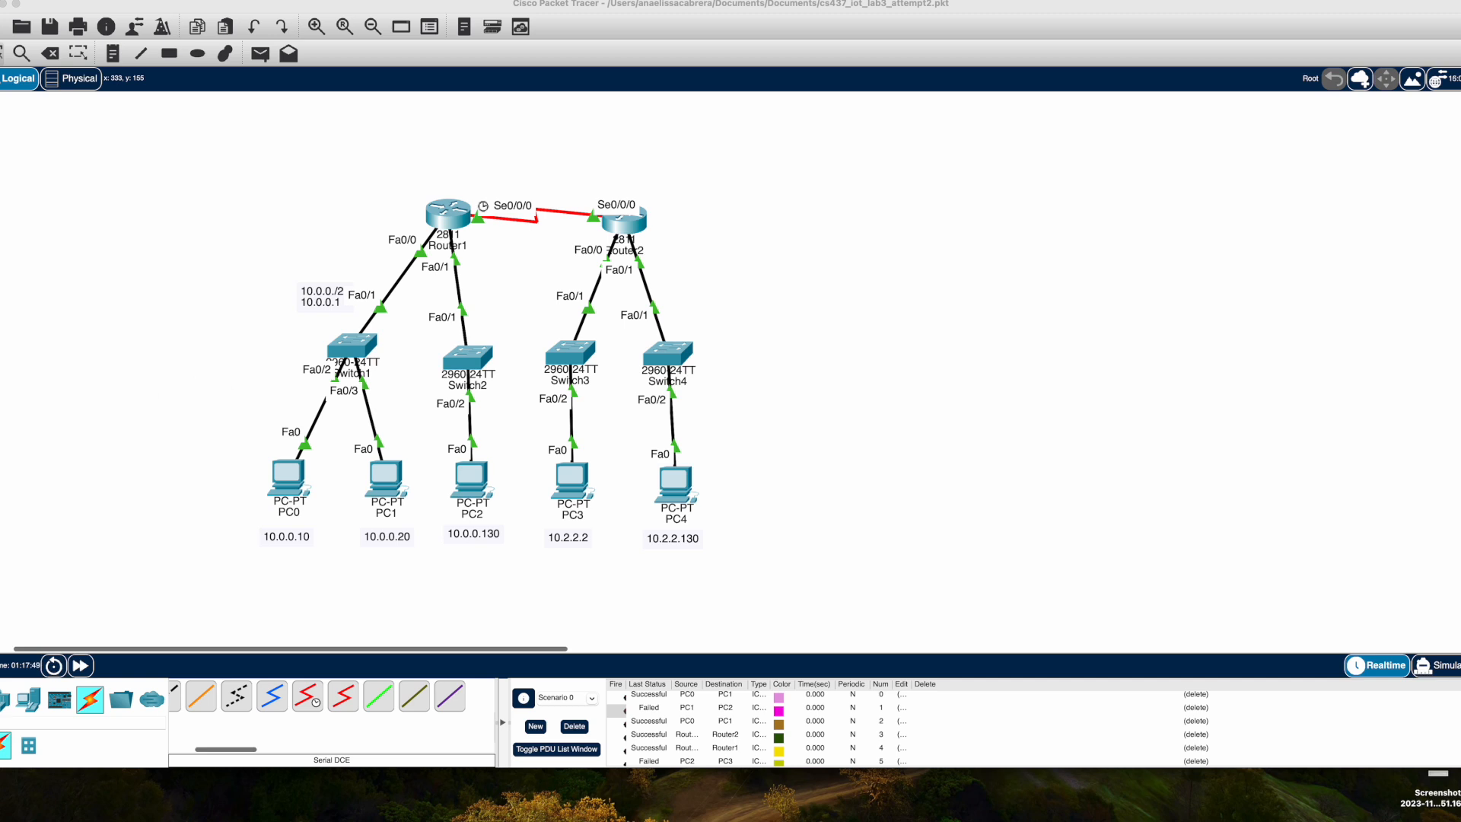
left_click(471, 479)
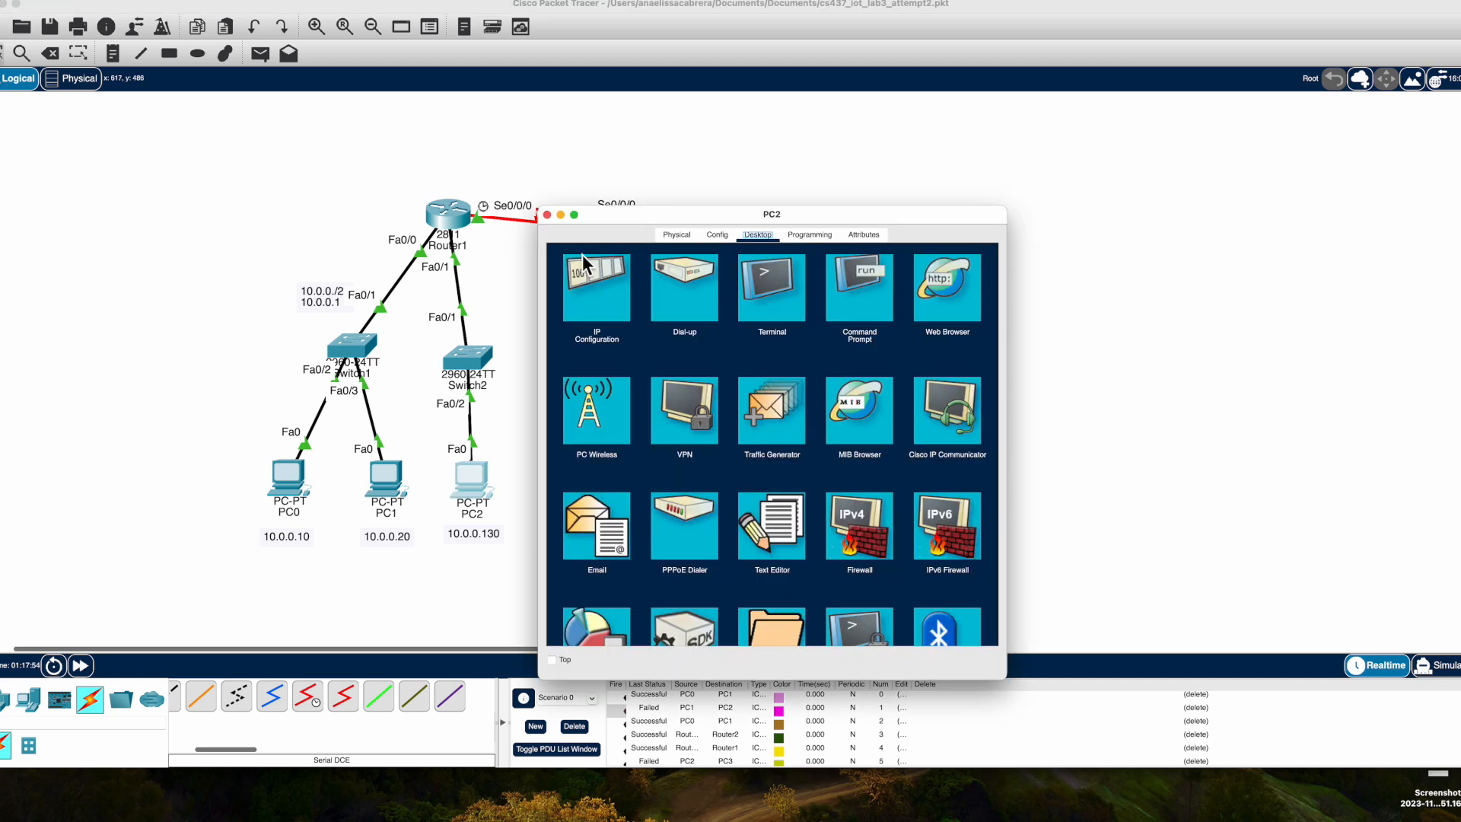
left_click(547, 211)
left_click(467, 231)
left_click(601, 420)
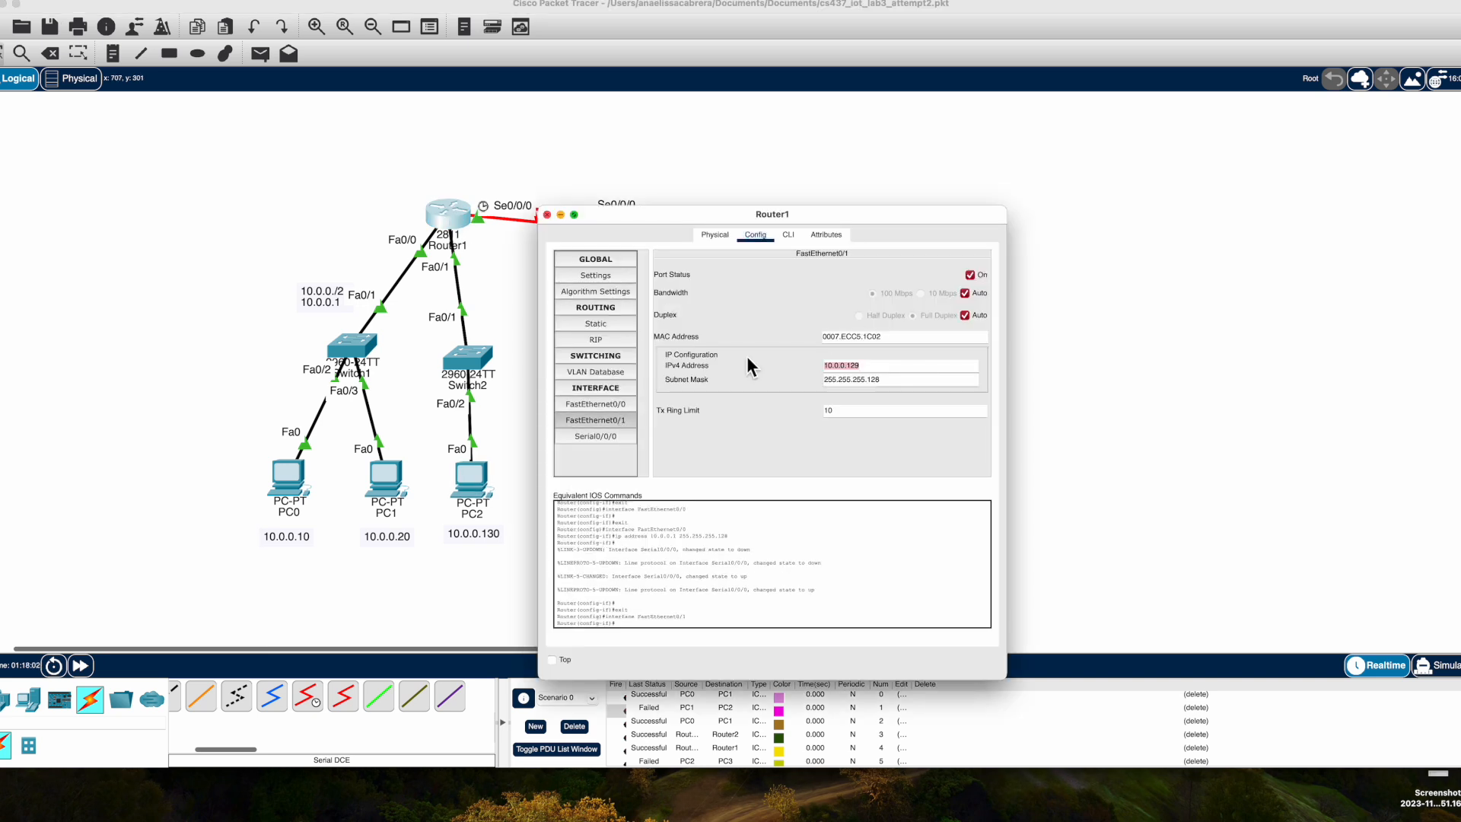
left_click(547, 214)
left_click(471, 480)
left_click(597, 289)
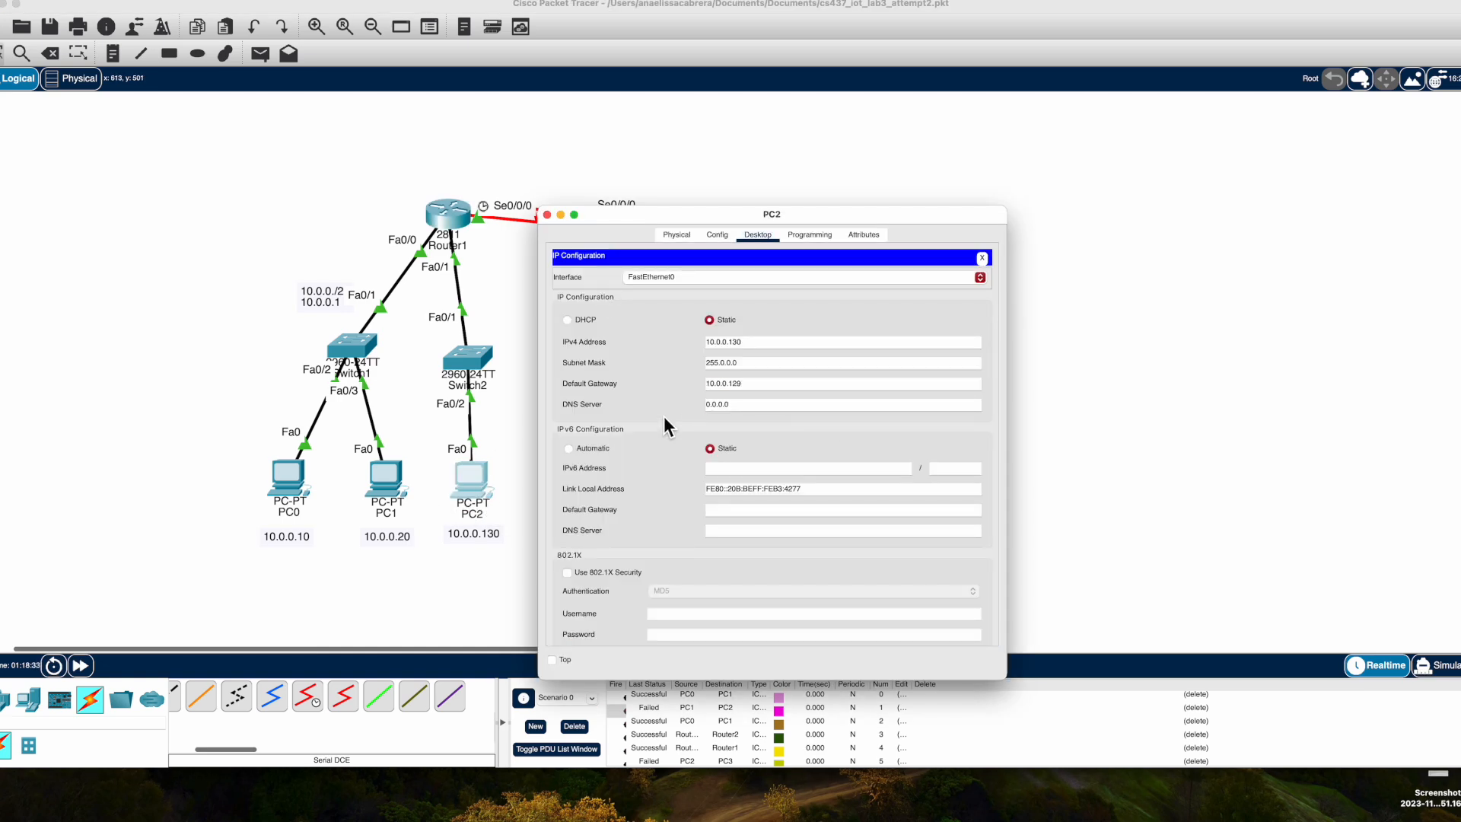
left_click(547, 214)
Set PC1's default gateway to 10.0.0.1.
left_click(386, 487)
left_click(618, 298)
left_click(754, 385)
type("10.0.0.1")
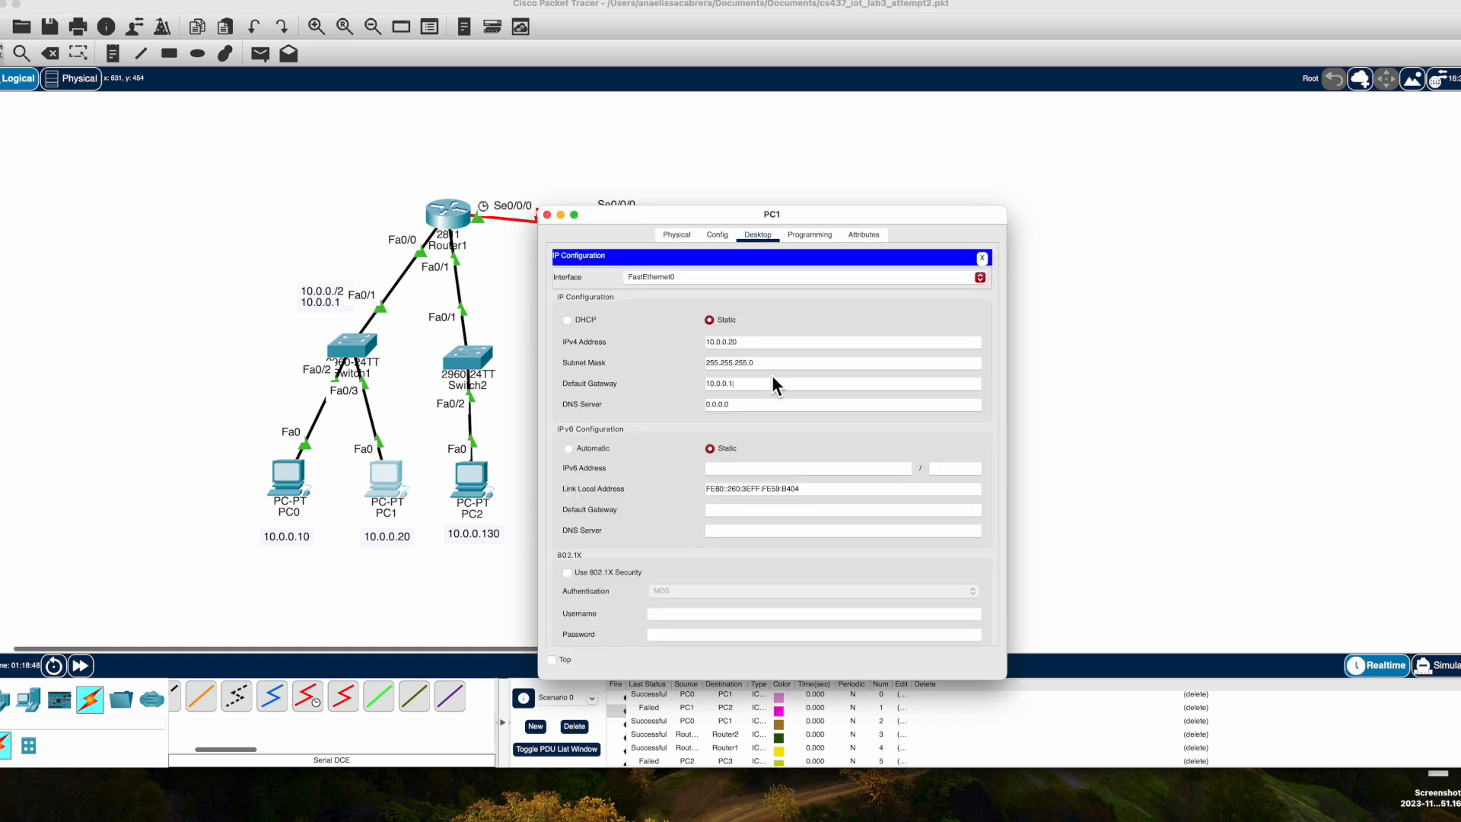
left_click(547, 215)
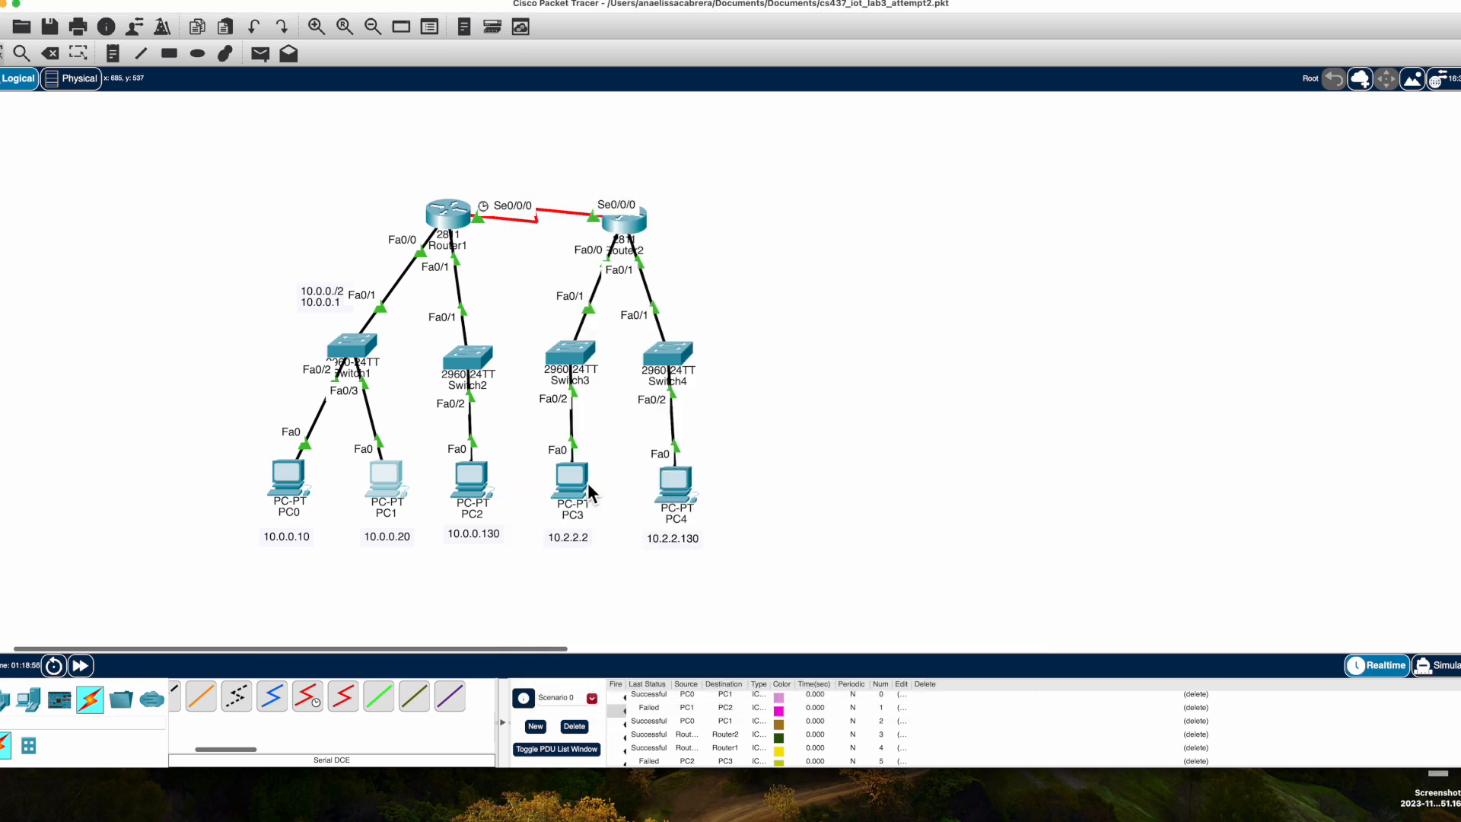
Enter a 10.2 network default gateway address for PC3 in its IP configuration.
left_click(570, 483)
left_click_drag(734, 254, 754, 258)
left_click(747, 318)
left_click_drag(895, 415, 807, 403)
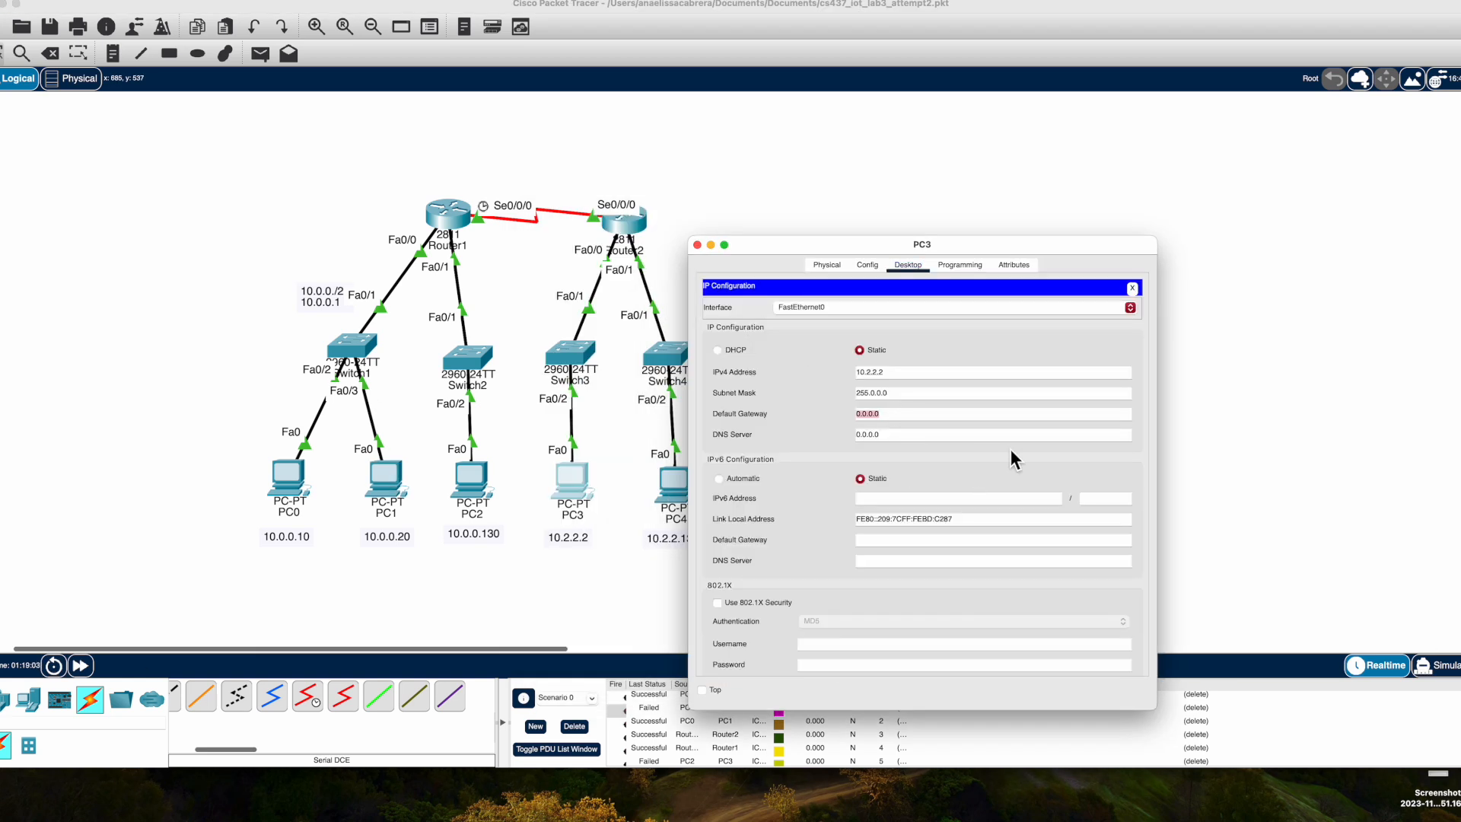
type("10.2.")
left_click(698, 244)
Review Router2's settings and PC3's IP configuration.
left_click(624, 220)
left_click(756, 235)
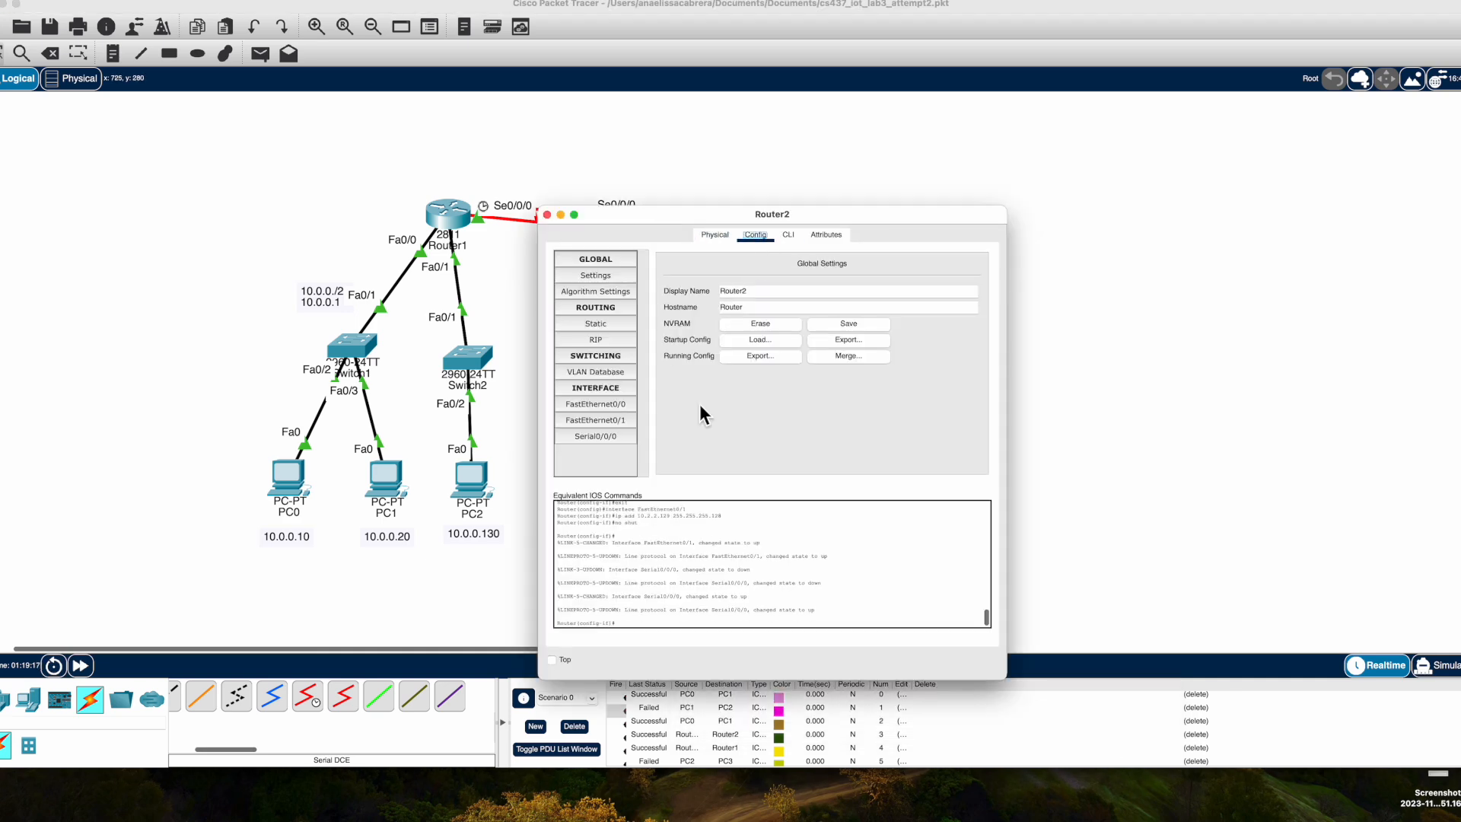
left_click(613, 419)
left_click(547, 215)
left_click(584, 483)
left_click(548, 215)
Set PC4's default gateway to 10.2.2.129 in its IP configuration.
left_click(684, 485)
left_click_drag(775, 388, 626, 374)
type("10.2.2.129")
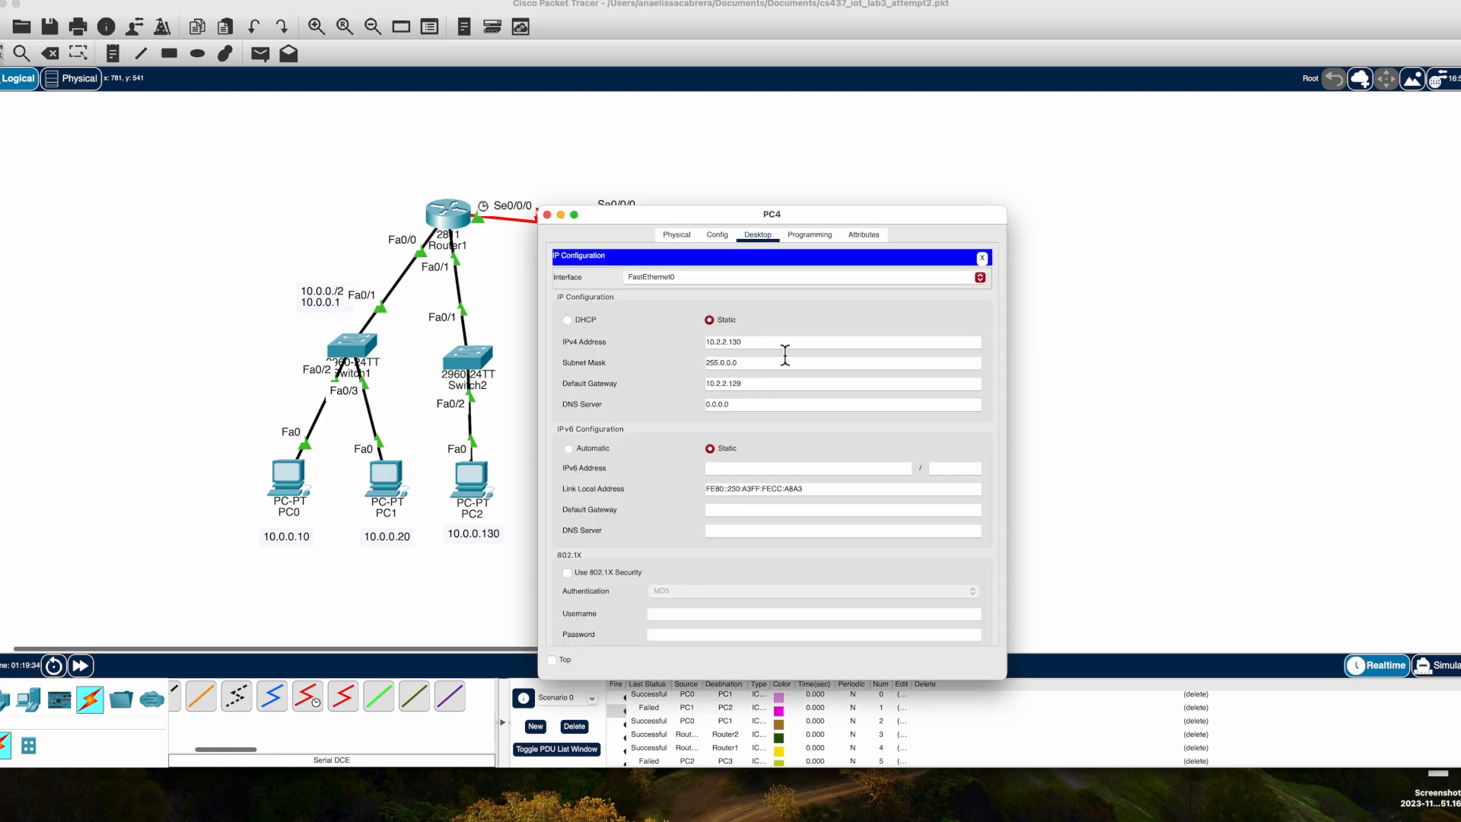
left_click(547, 214)
scroll(727, 750, "down", 3)
left_click(1233, 711)
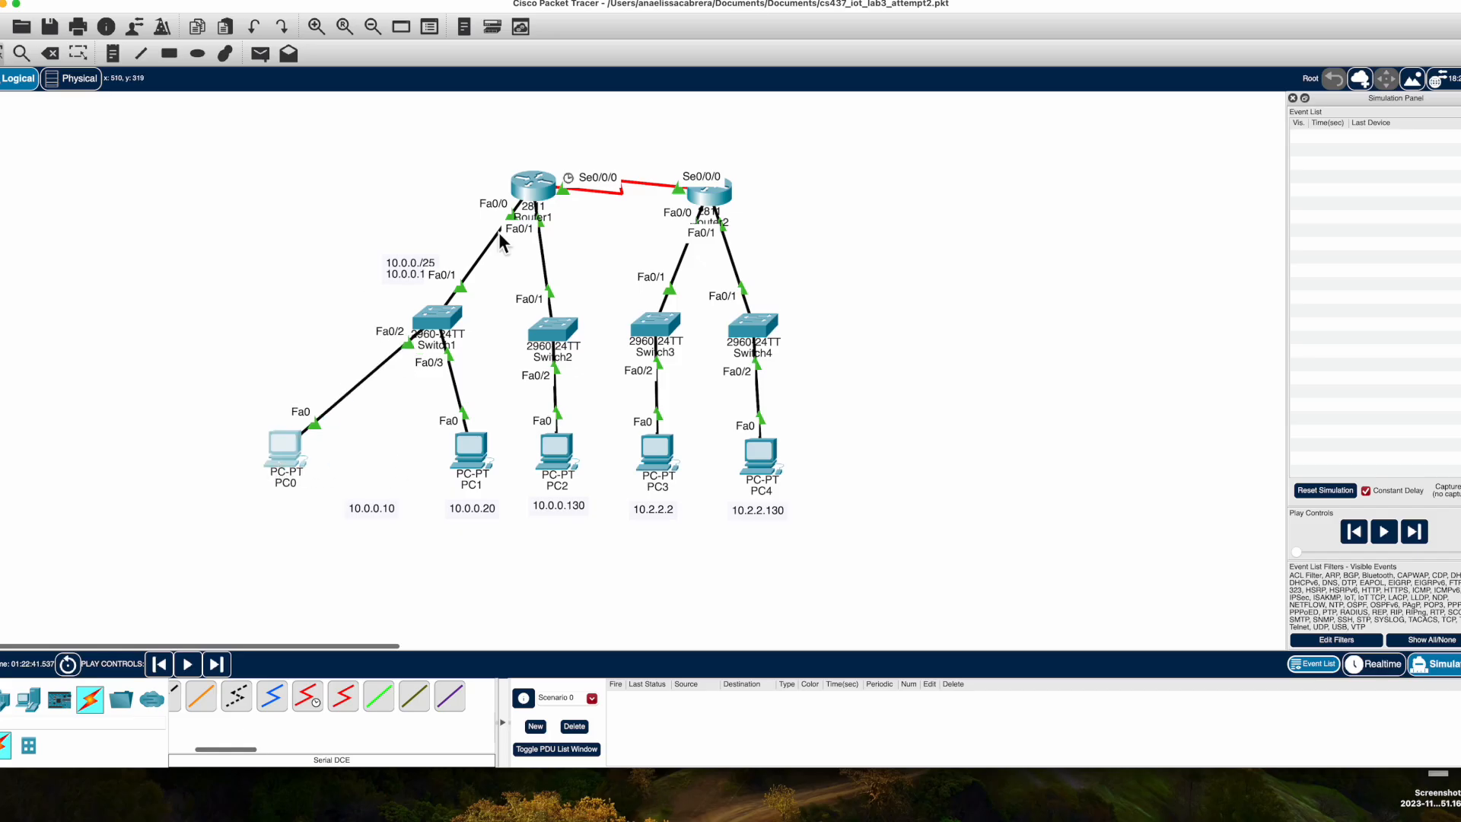
Rearrange the routers, switches, PCs and their labels into a cleaner, evenly spaced topology layout.
left_click_drag(523, 189, 446, 170)
left_click_drag(434, 326, 355, 324)
left_click_drag(287, 449, 221, 456)
left_click_drag(473, 449, 430, 460)
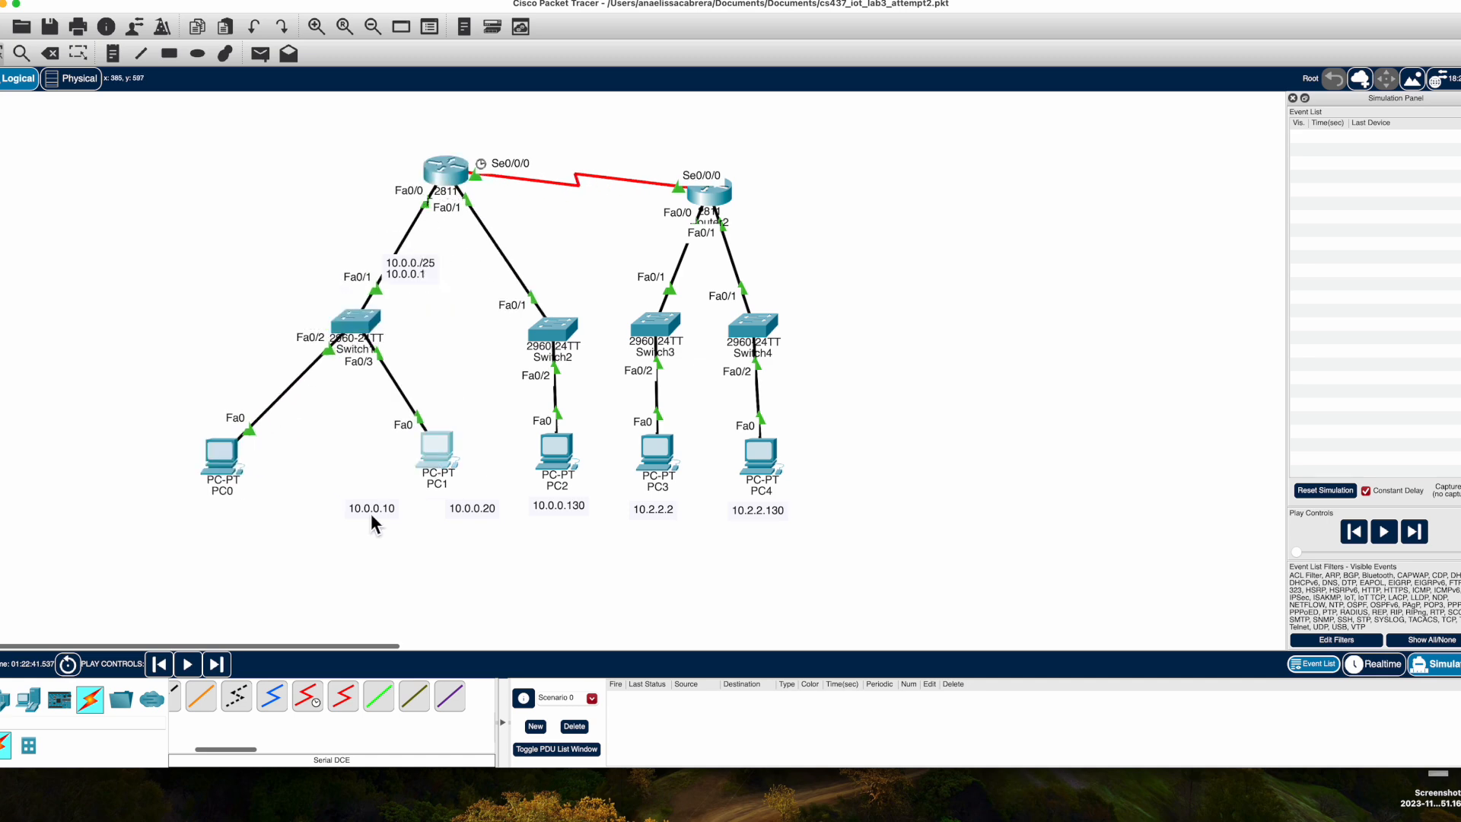
left_click_drag(417, 524, 419, 526)
left_click_drag(430, 460, 426, 462)
left_click_drag(561, 504, 550, 528)
left_click(551, 331)
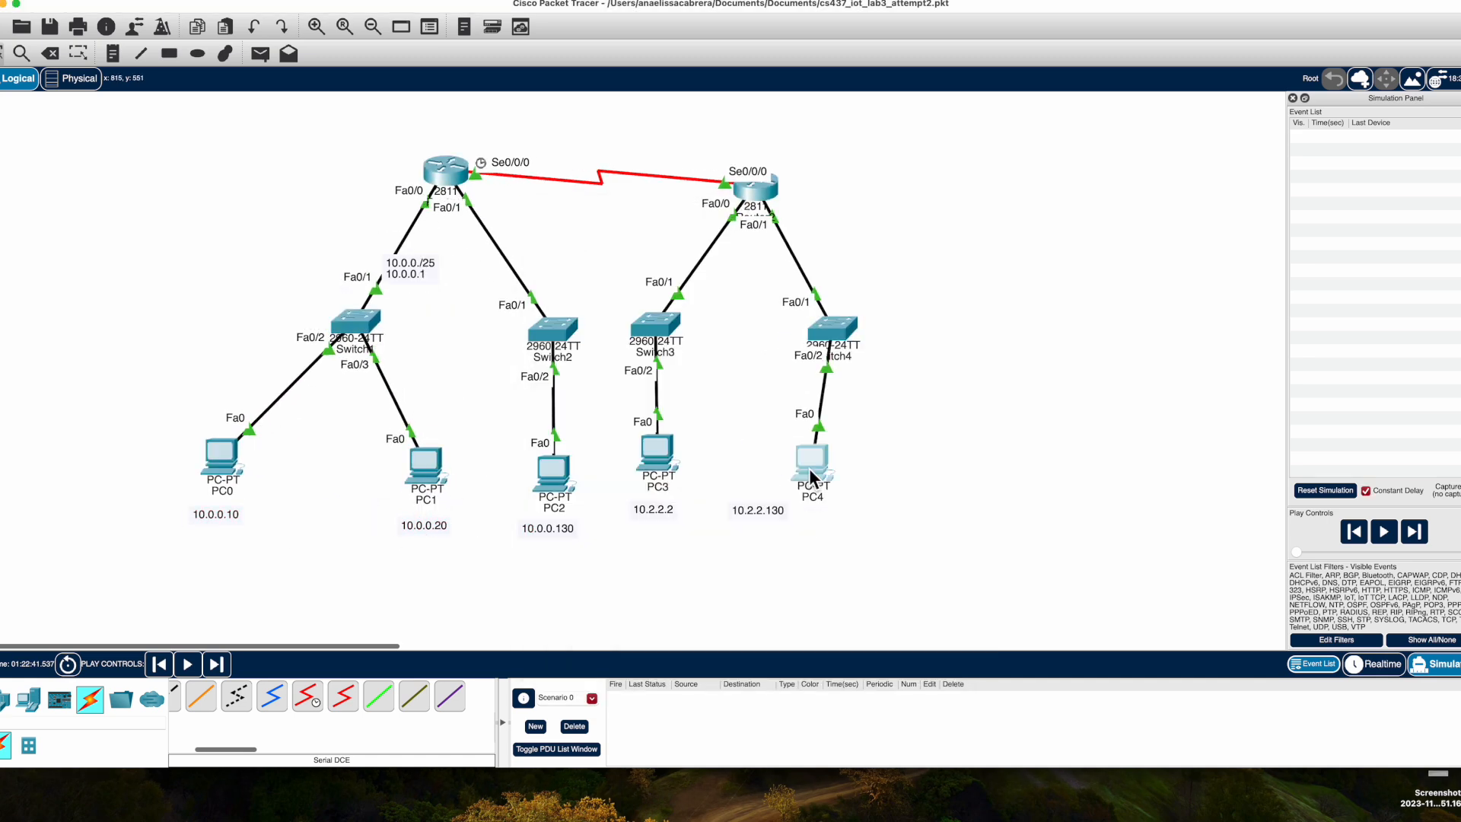
left_click_drag(809, 474, 833, 468)
left_click_drag(652, 485, 656, 503)
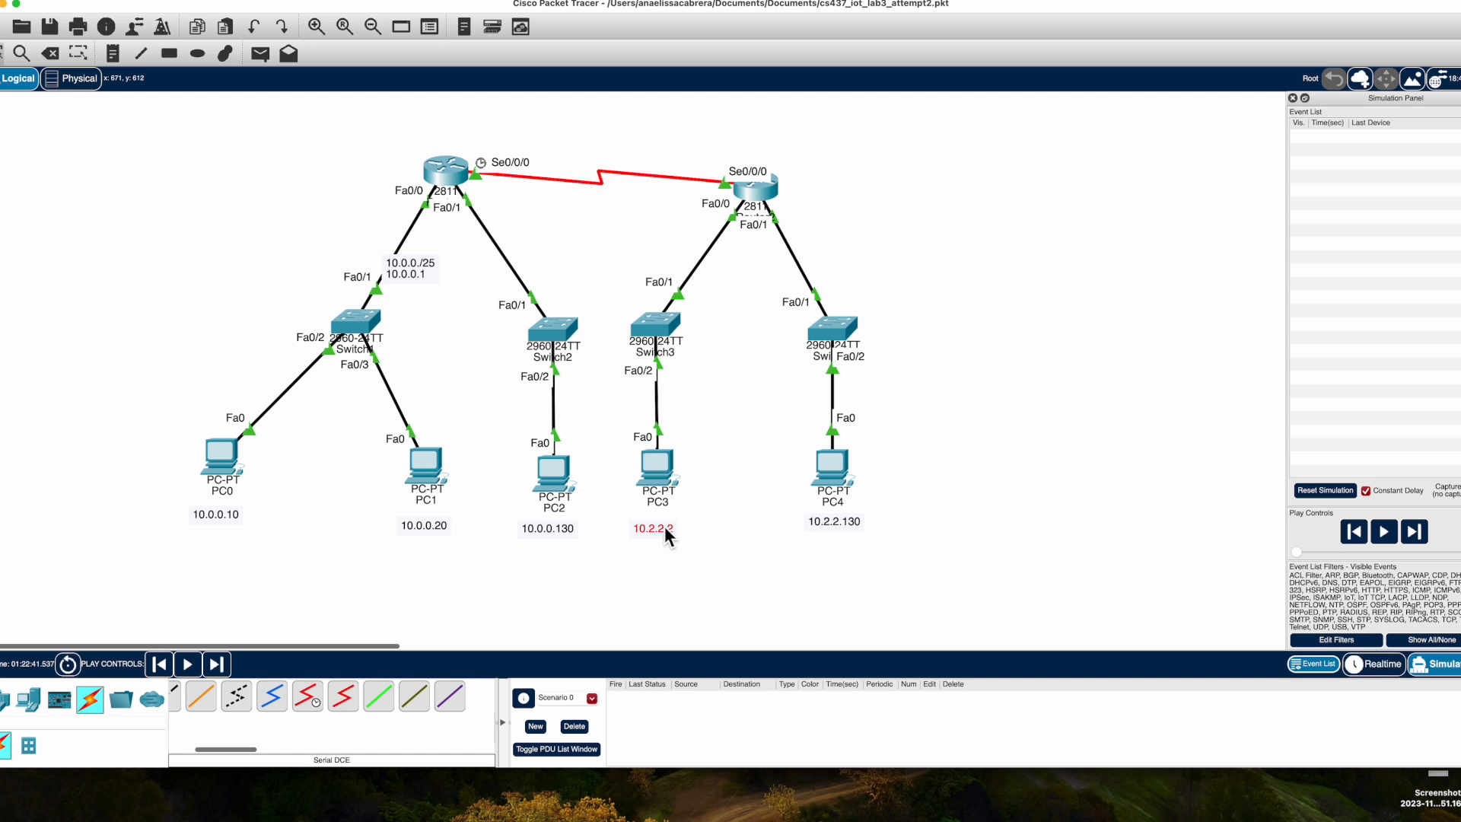
left_click_drag(826, 531, 825, 548)
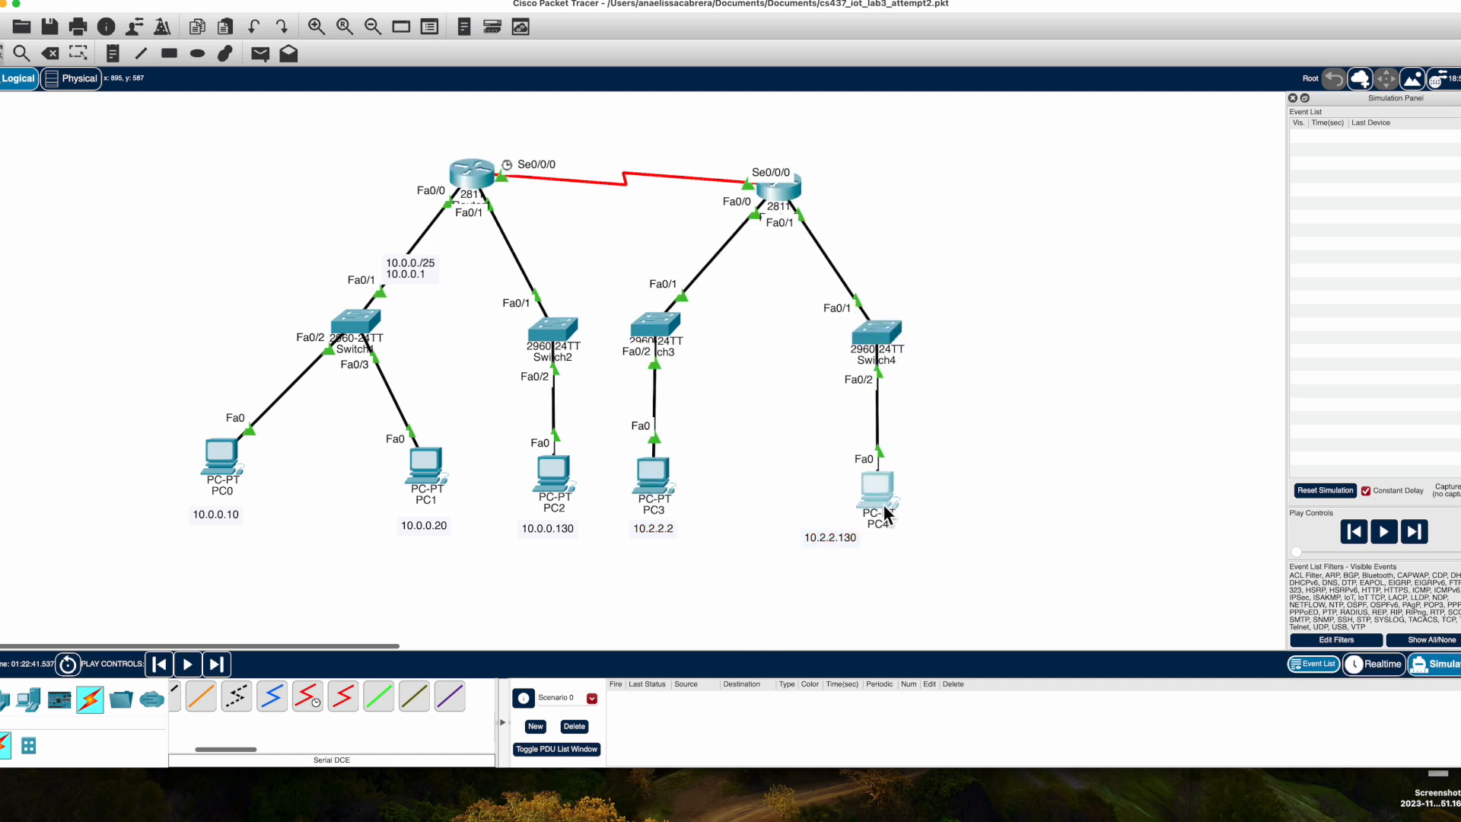
Add a note reading 10.2.2.0/25 and 10.2.2.1 beside Router2's Fa0/0 link.
left_click(113, 53)
left_click(727, 245)
type("10.2.2.0/25")
key("Return")
type("10.2.2.1")
key("Escape")
left_click_drag(756, 266, 679, 240)
left_click(787, 316)
Add a note reading 10.2.2.255/25 and 10.2.2.129 beside Router2's Fa0/1 link.
left_click(112, 53)
left_click(842, 264)
type("10.2.2.255/25")
key("Return")
type("10.2.2.129")
key("Escape")
Reposition the Router1 LAN note and add a 10.0.0.0/24 note beside Router1.
left_click_drag(411, 270, 341, 232)
left_click(113, 53)
left_click(374, 192)
type("10.0.0.0/2")
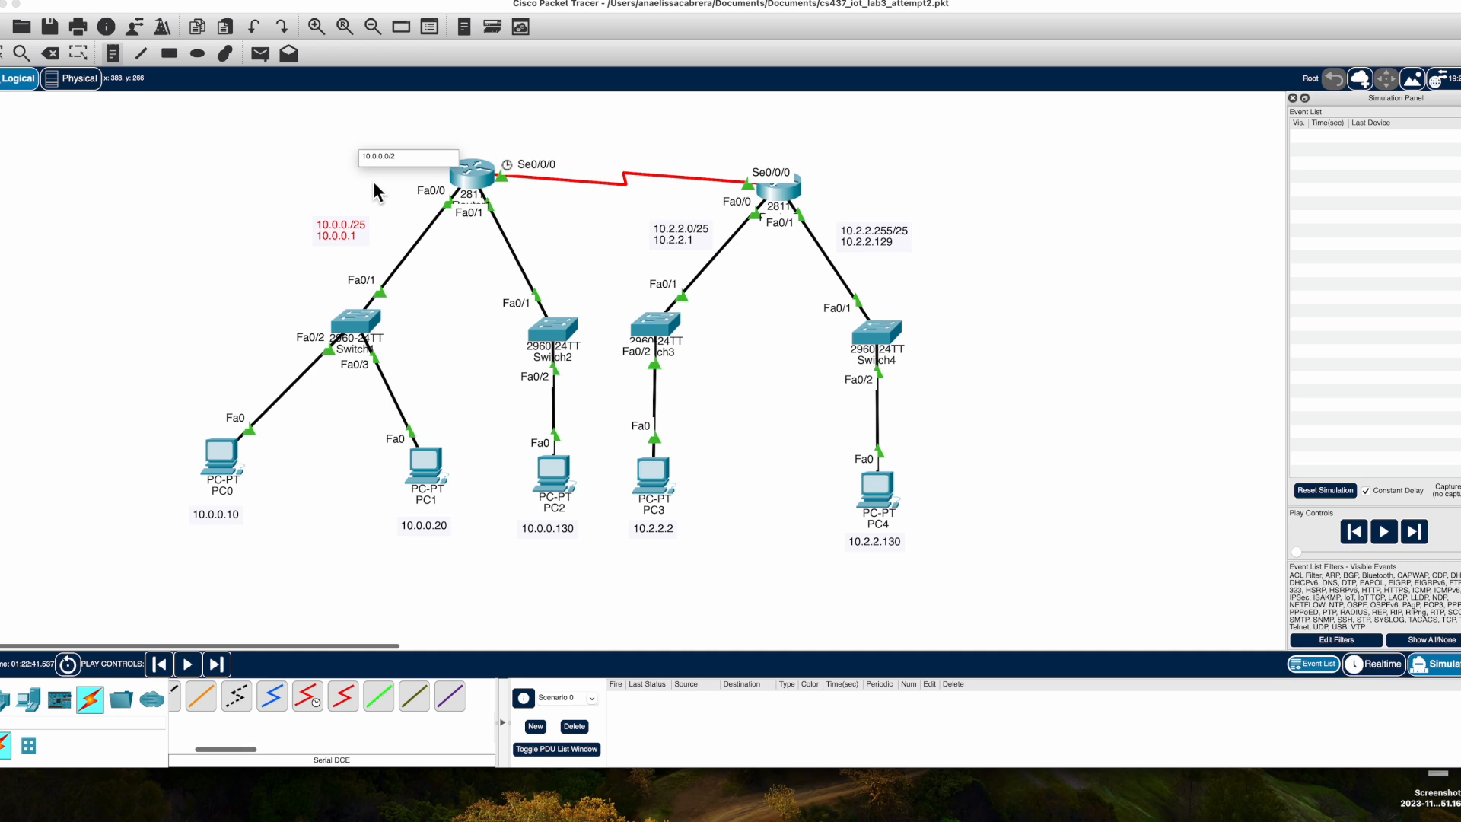
type("4")
key("Escape")
Add a 10.2.2.0/24 note beside Router2.
left_click(113, 53)
left_click(828, 271)
type("10.2.2.0/24")
key("Escape")
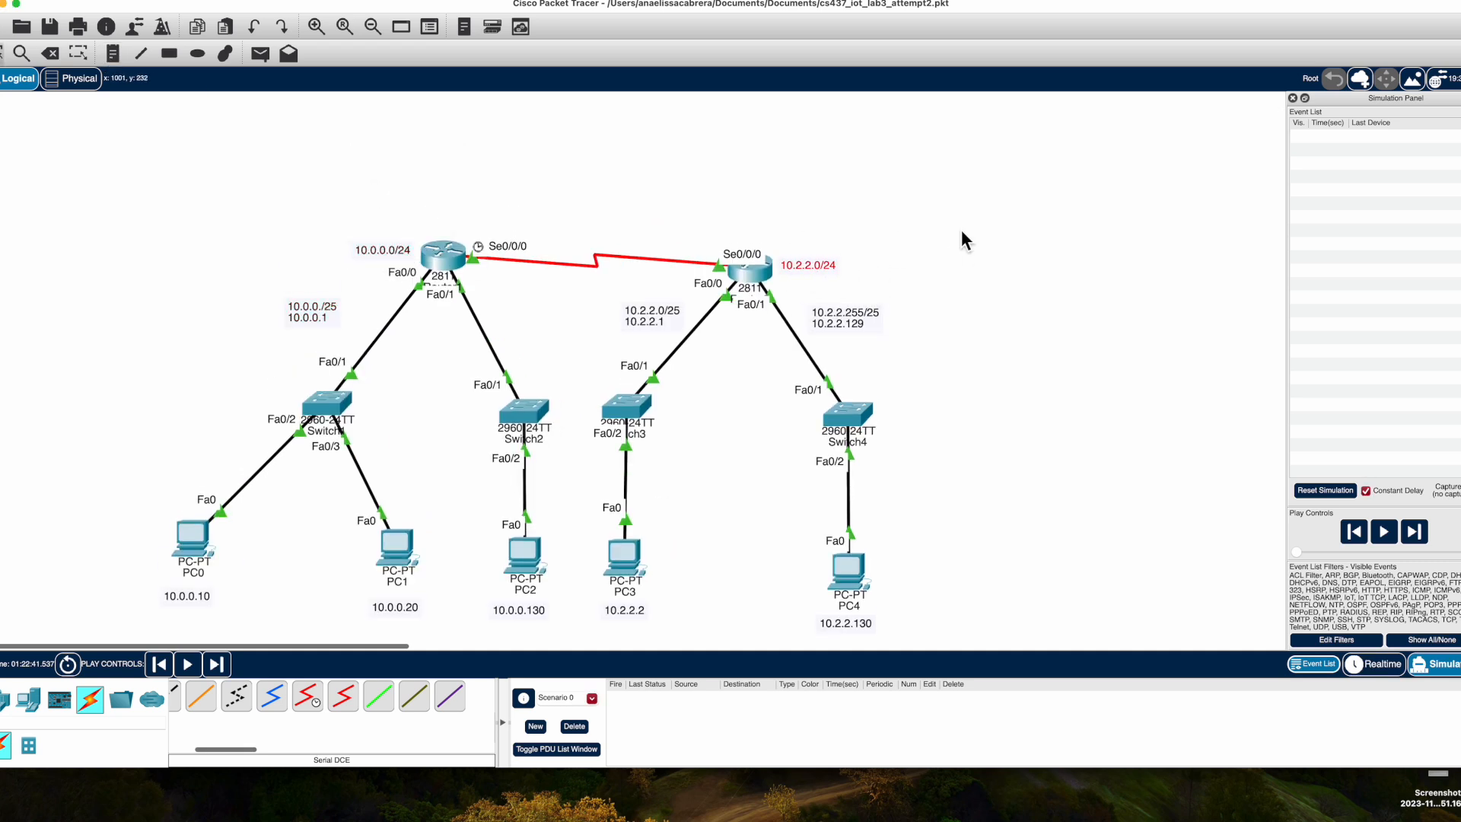
Add notes 20.0.0.1 and 20.0.0.2 at the two ends of the serial link.
left_click(113, 55)
left_click(473, 210)
type("20.0.0.1")
key("Escape")
left_click(716, 234)
type("20.0.0.2")
key("Escape")
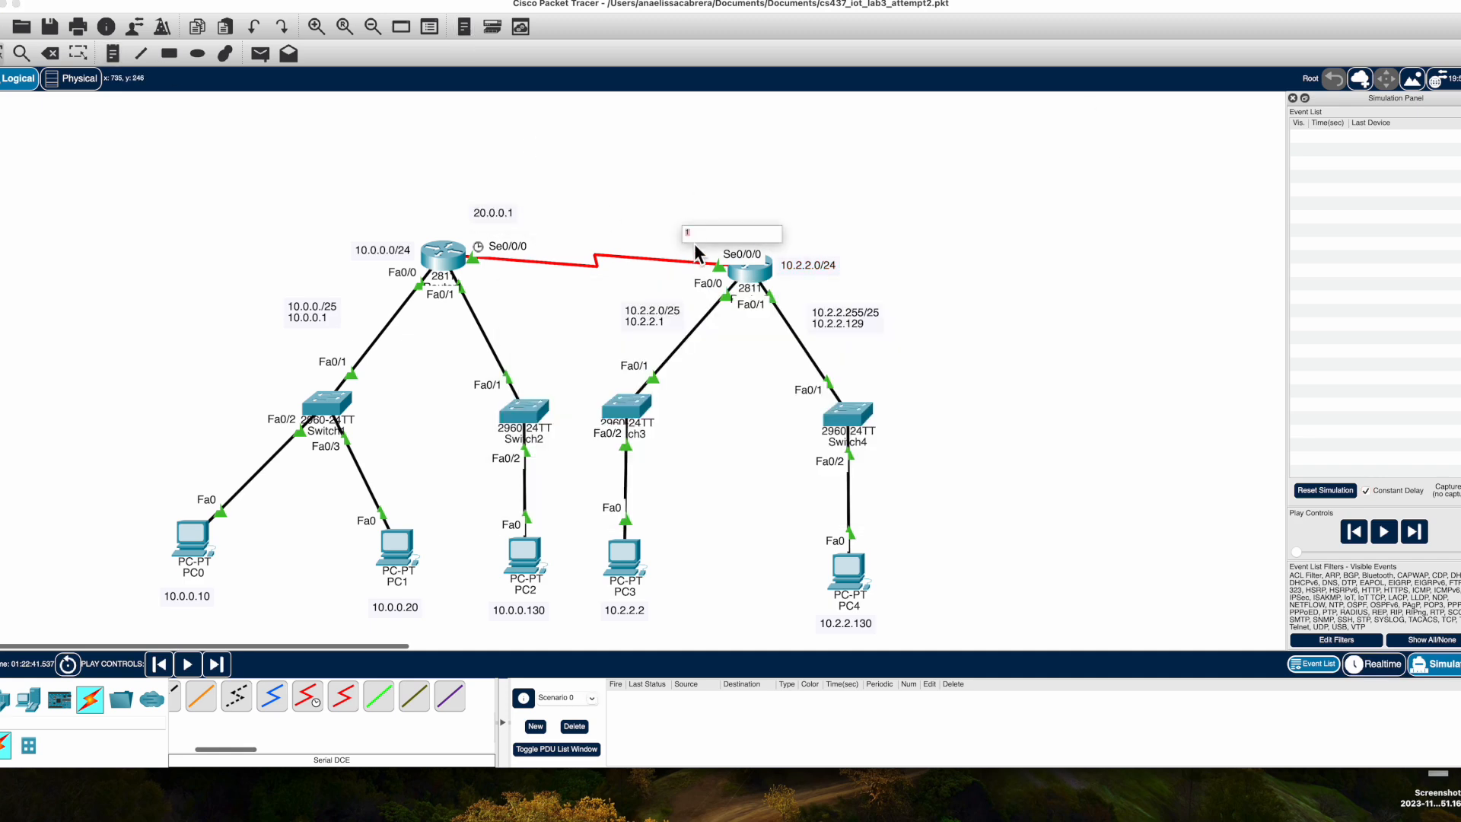
Adjust the positions of Router1 and its nearby label notes.
left_click_drag(439, 259, 436, 263)
left_click_drag(328, 324, 364, 325)
left_click_drag(368, 258, 369, 249)
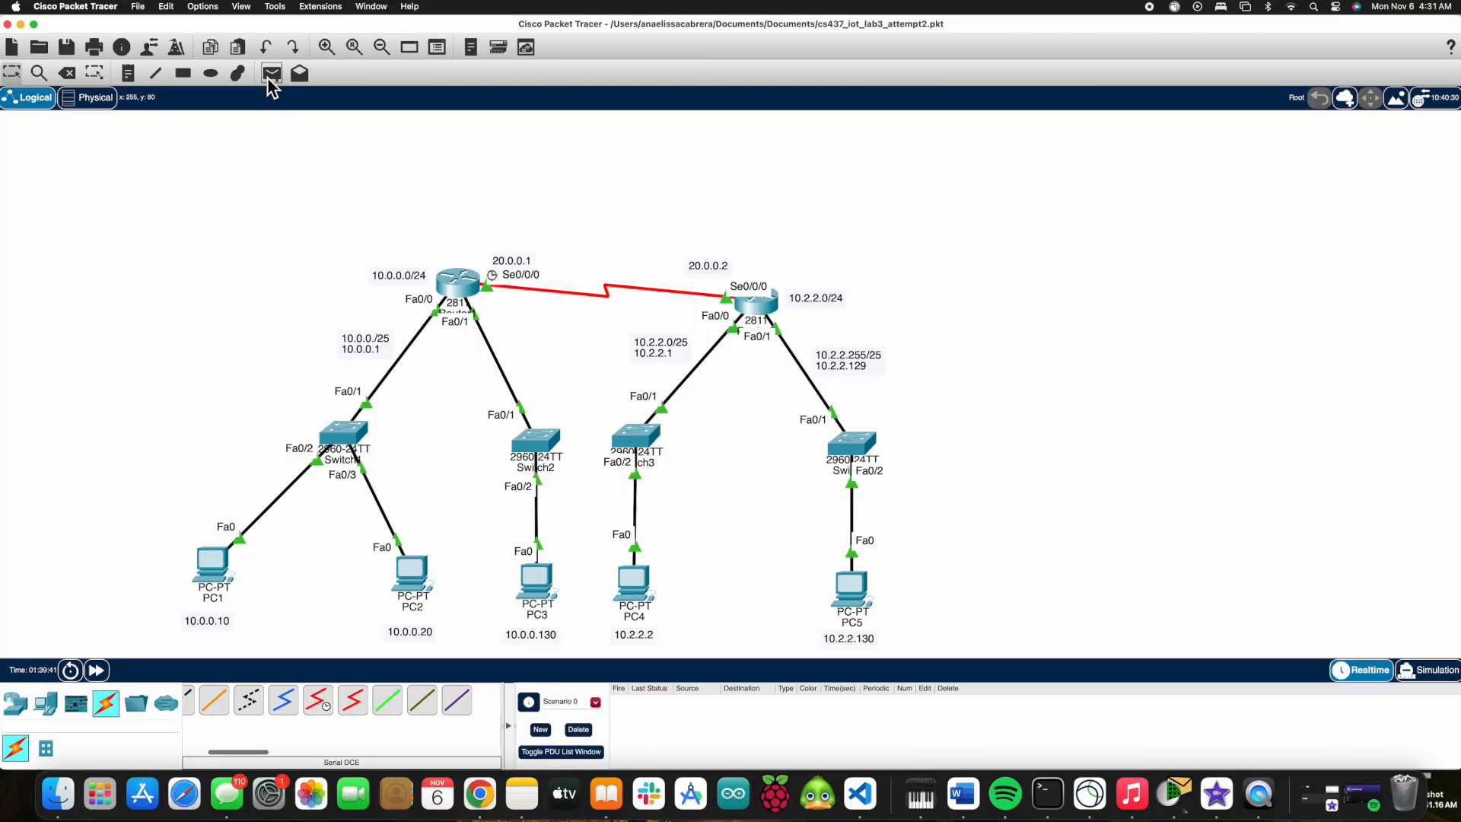
Send simple PDU pings between the two routers and from PC1 to PC5, PC4 to PC2 and PC3 to PC4.
left_click(742, 304)
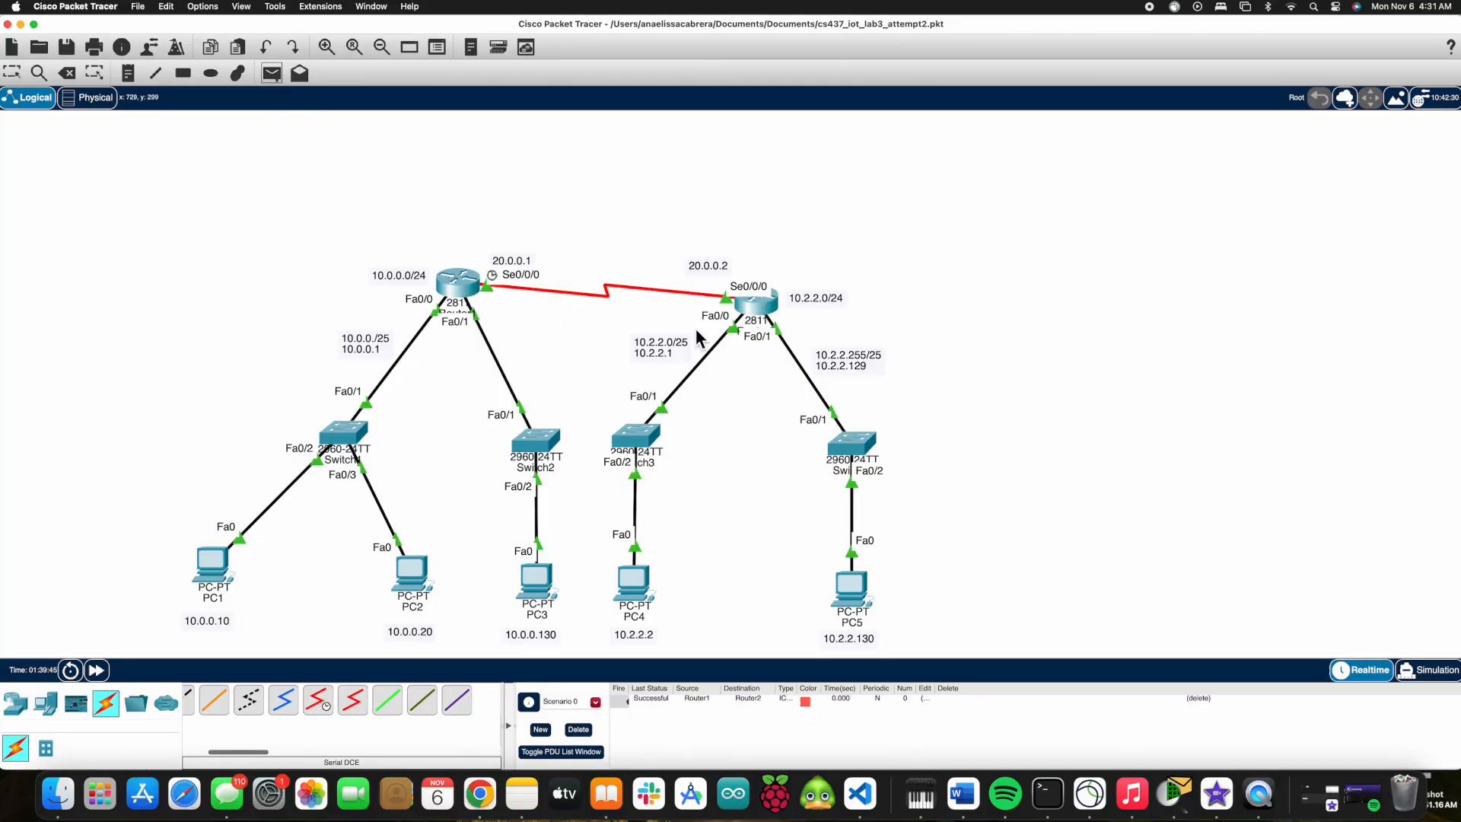
left_click(459, 289)
left_click(271, 73)
left_click(214, 565)
left_click(856, 615)
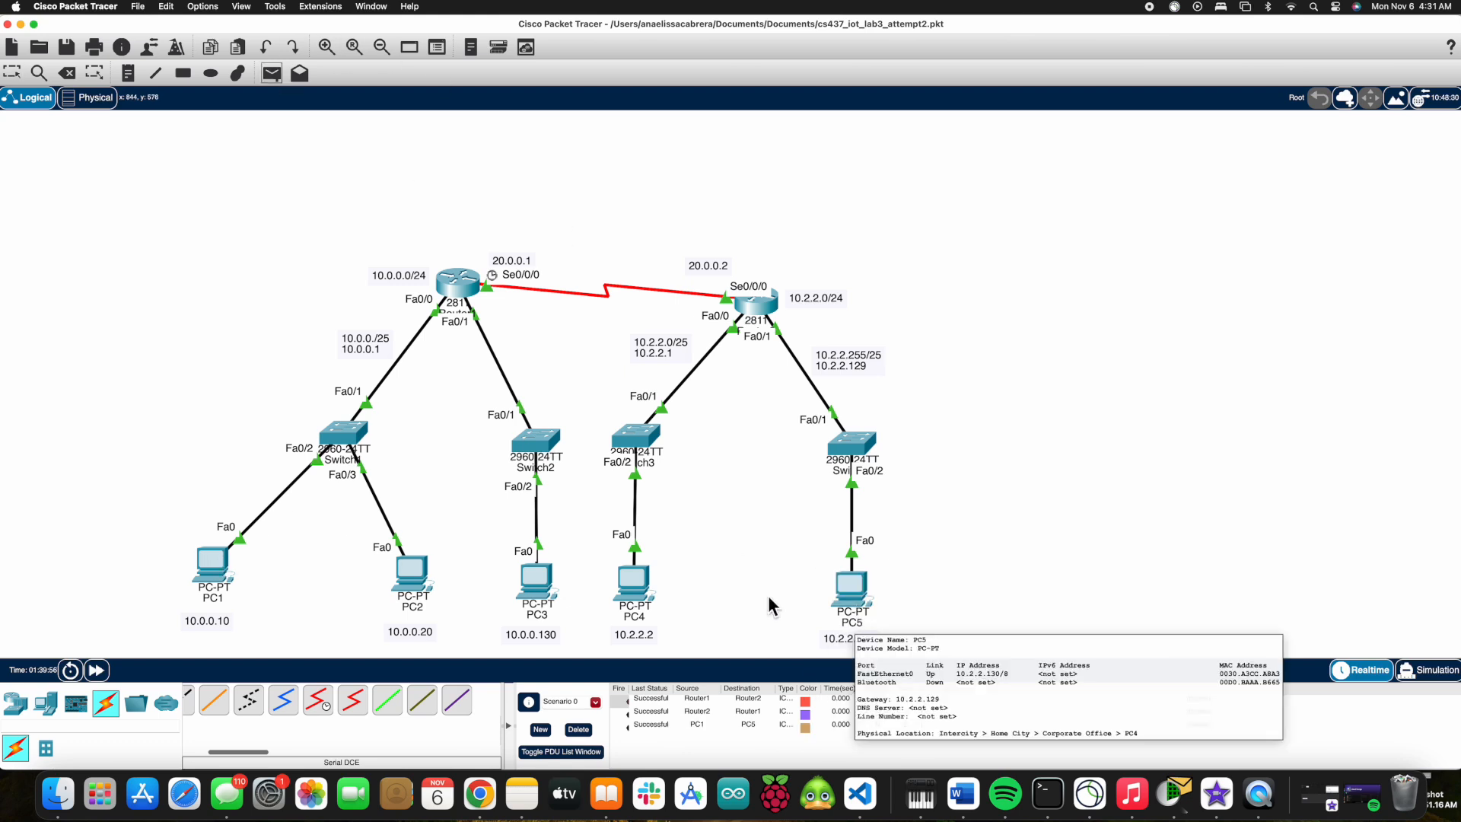
left_click(633, 590)
left_click(409, 586)
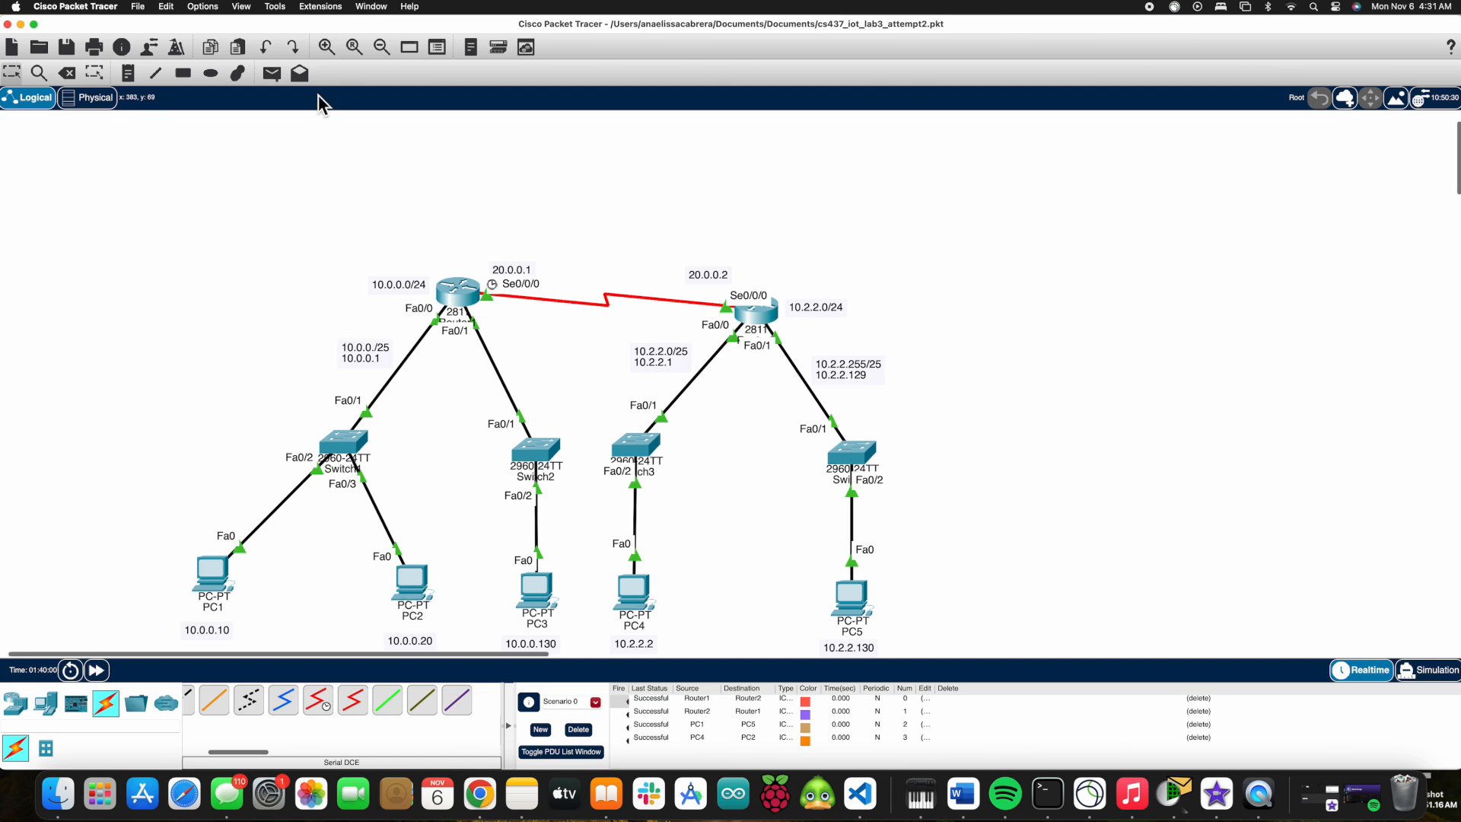
left_click(537, 592)
left_click(633, 594)
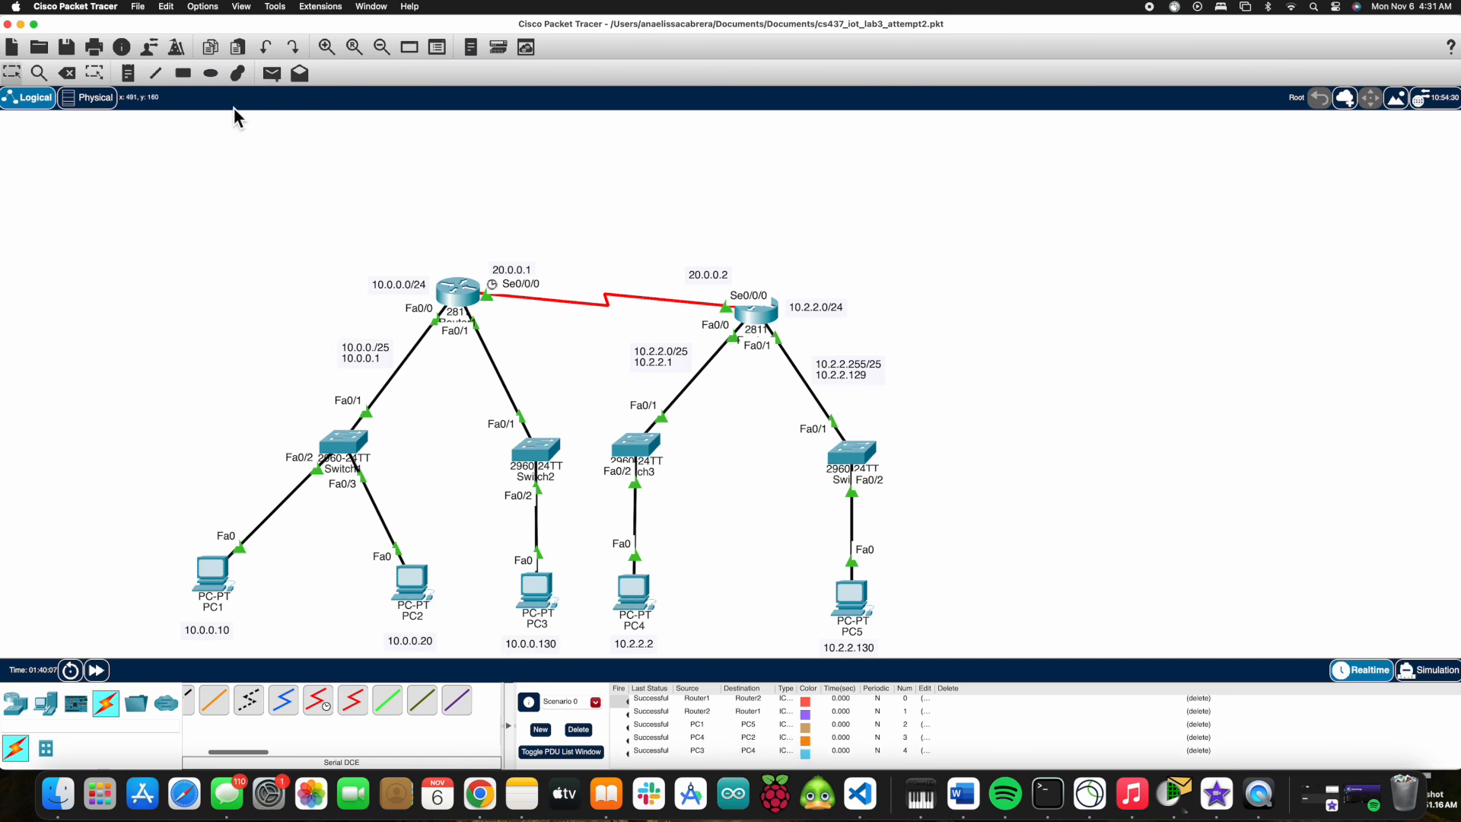
Send further simple PDU pings from PC5 to PC2 and from PCs to the routers on the opposite side.
left_click(271, 73)
left_click(851, 594)
left_click(411, 586)
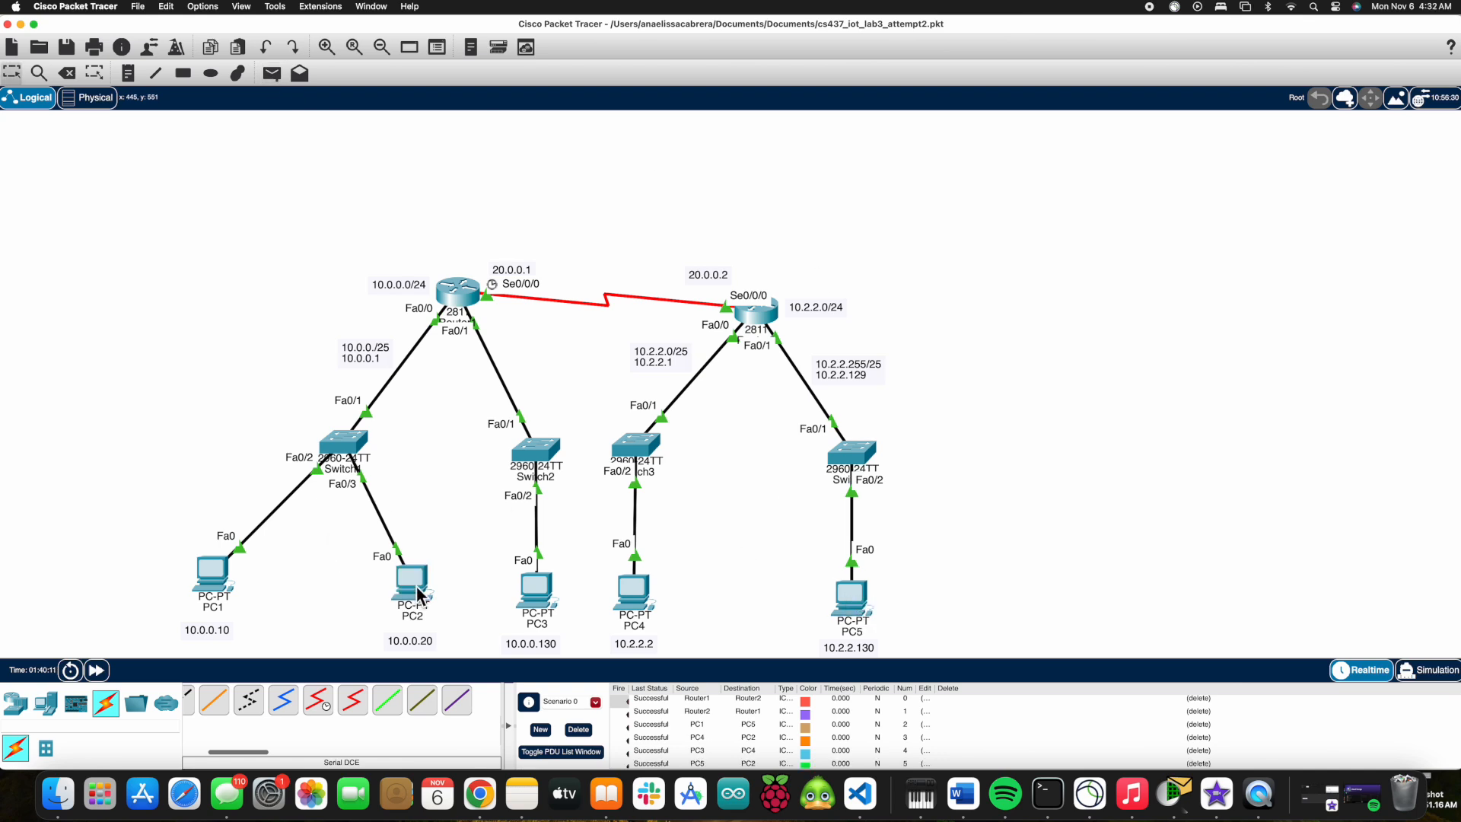
scroll(729, 731, "down", 1)
left_click(272, 73)
left_click(744, 312)
left_click(271, 73)
left_click(848, 606)
left_click(456, 293)
left_click(271, 73)
left_click(535, 586)
left_click(766, 326)
left_click(272, 73)
left_click(634, 594)
left_click(457, 293)
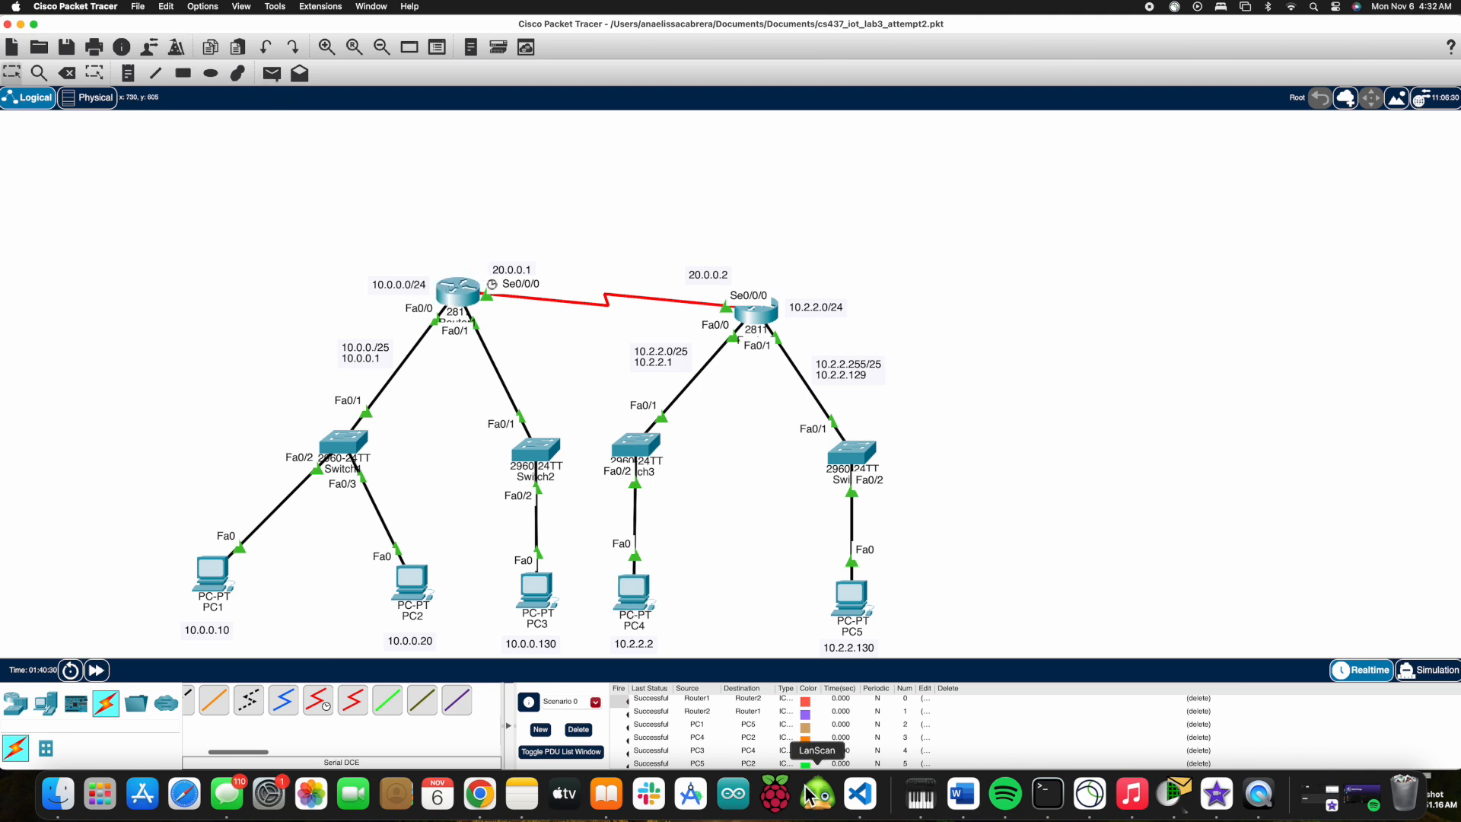
scroll(1077, 343, "down", 2)
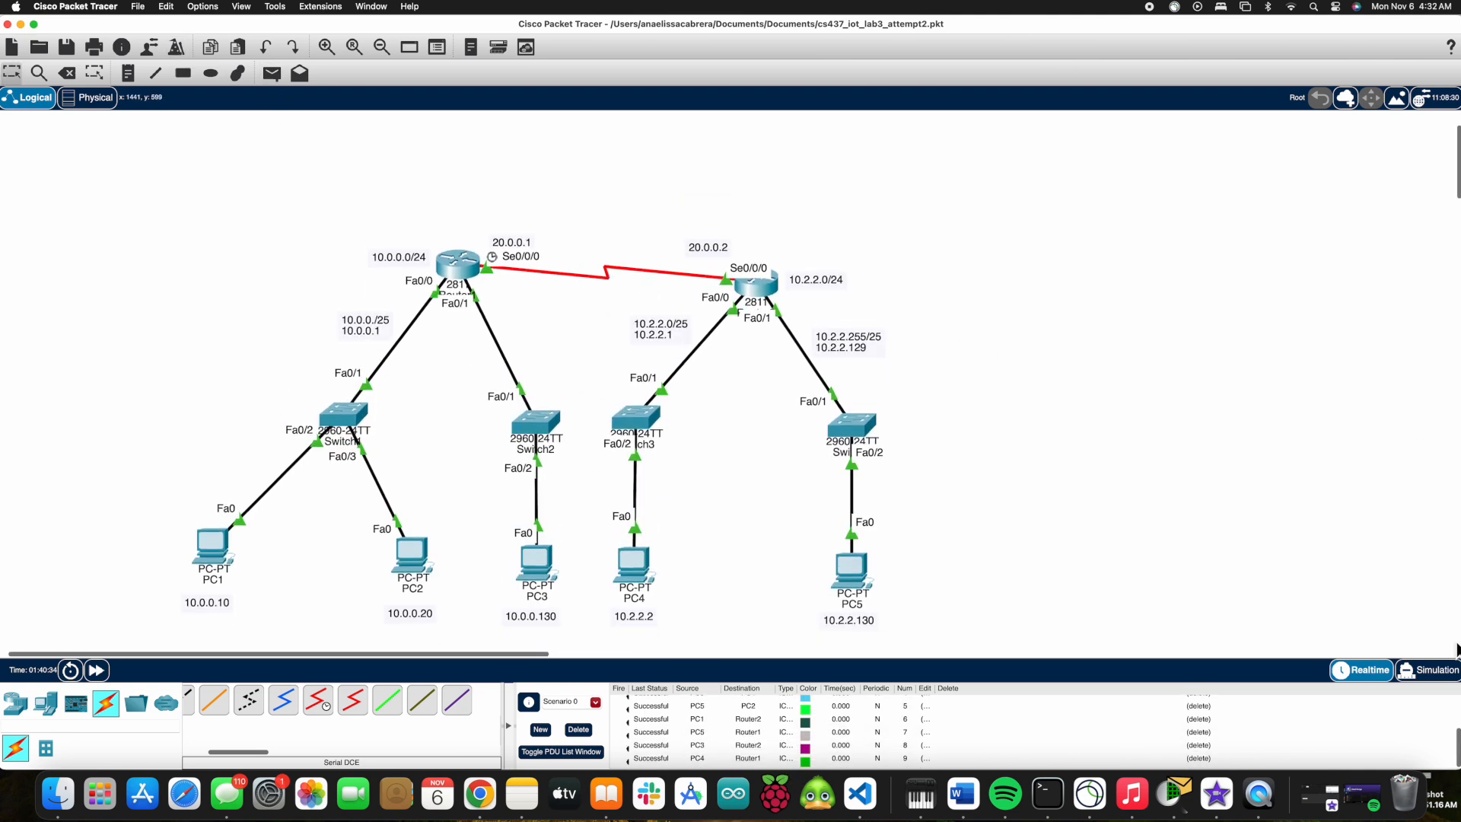
Switch to simulation mode and play the PDU events to inspect them.
key("shift+s")
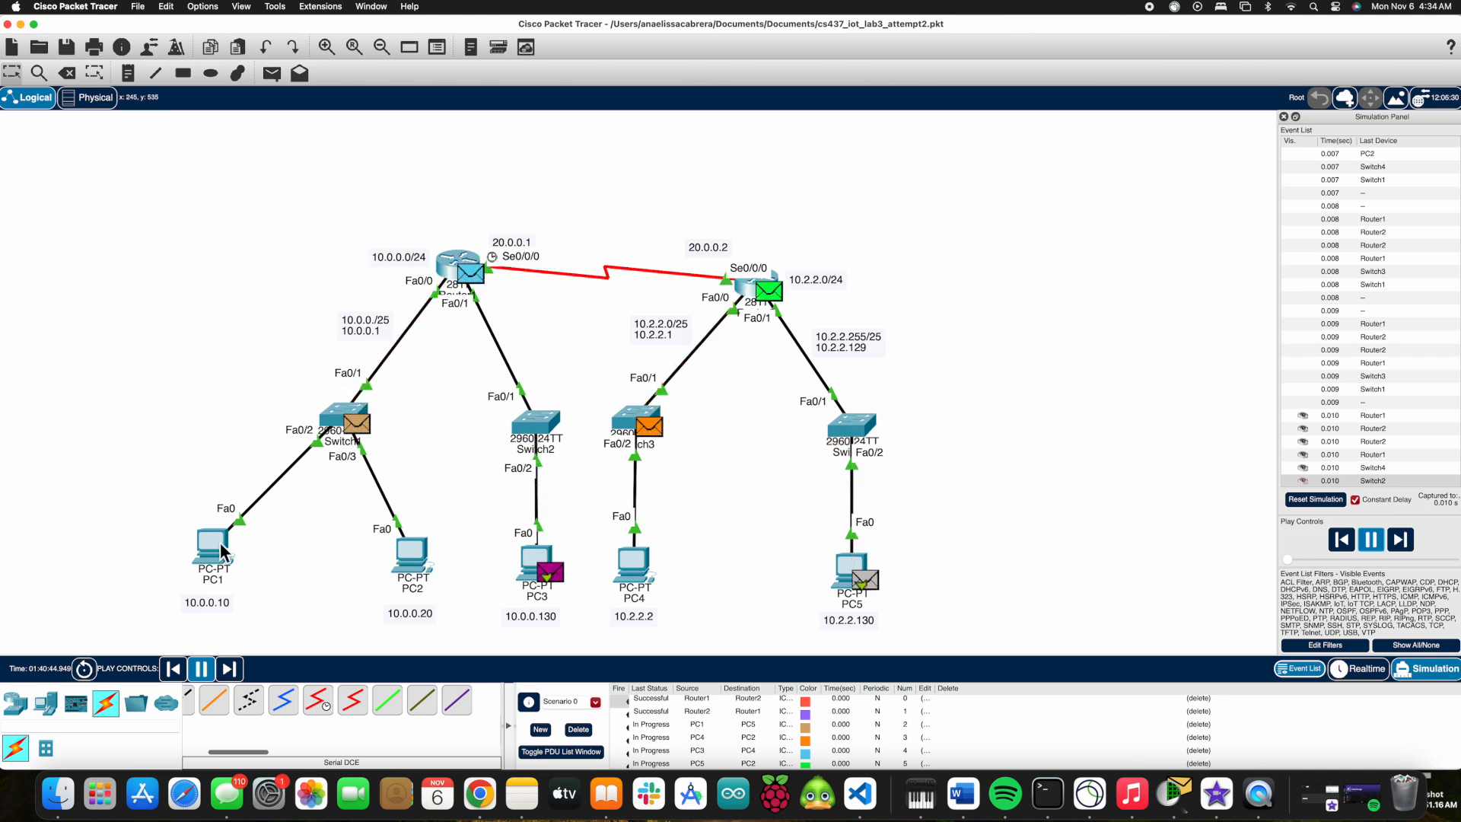
mouse_move(221, 549)
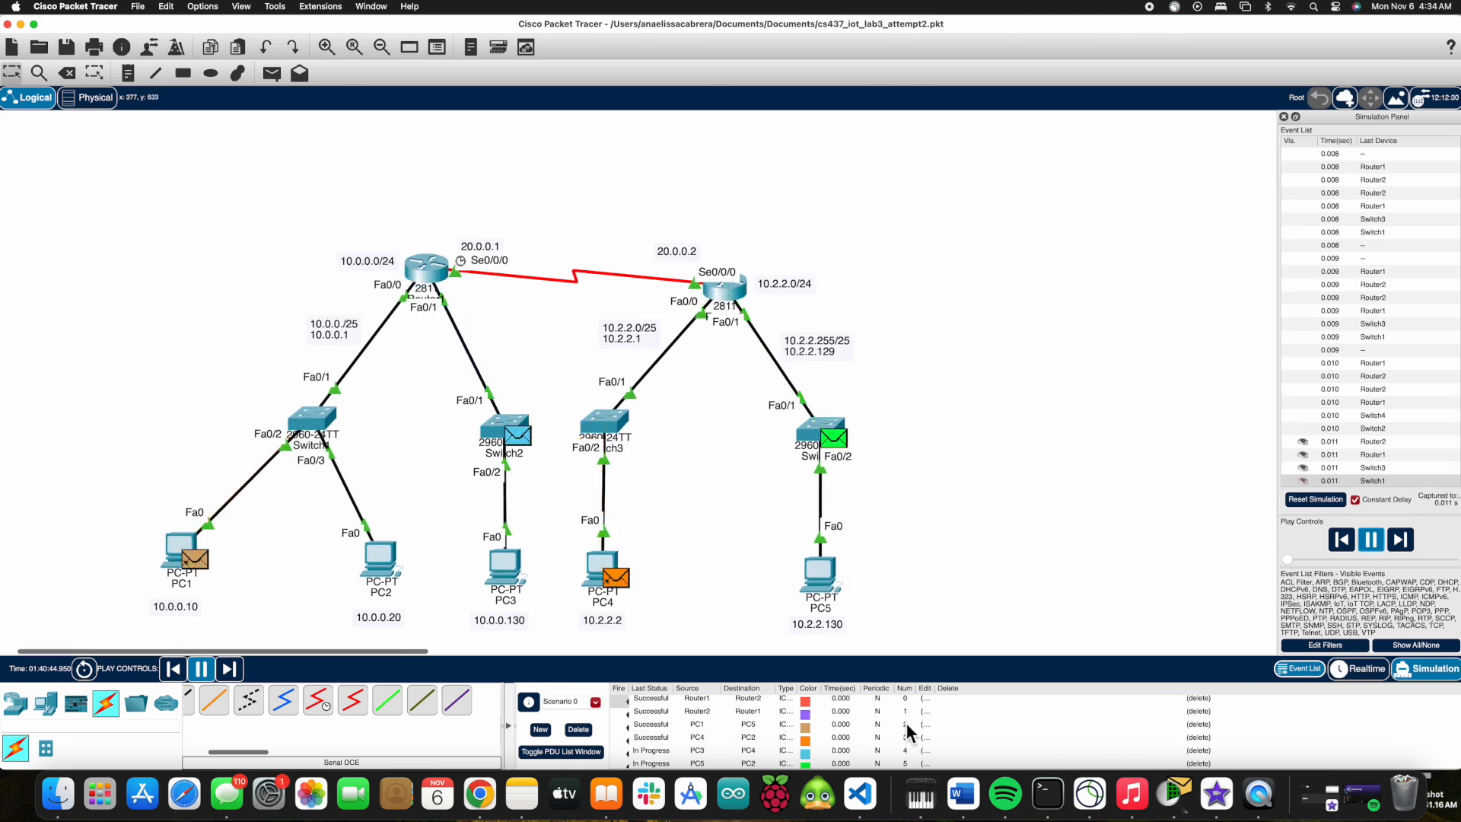
left_click(655, 725)
left_click(803, 726)
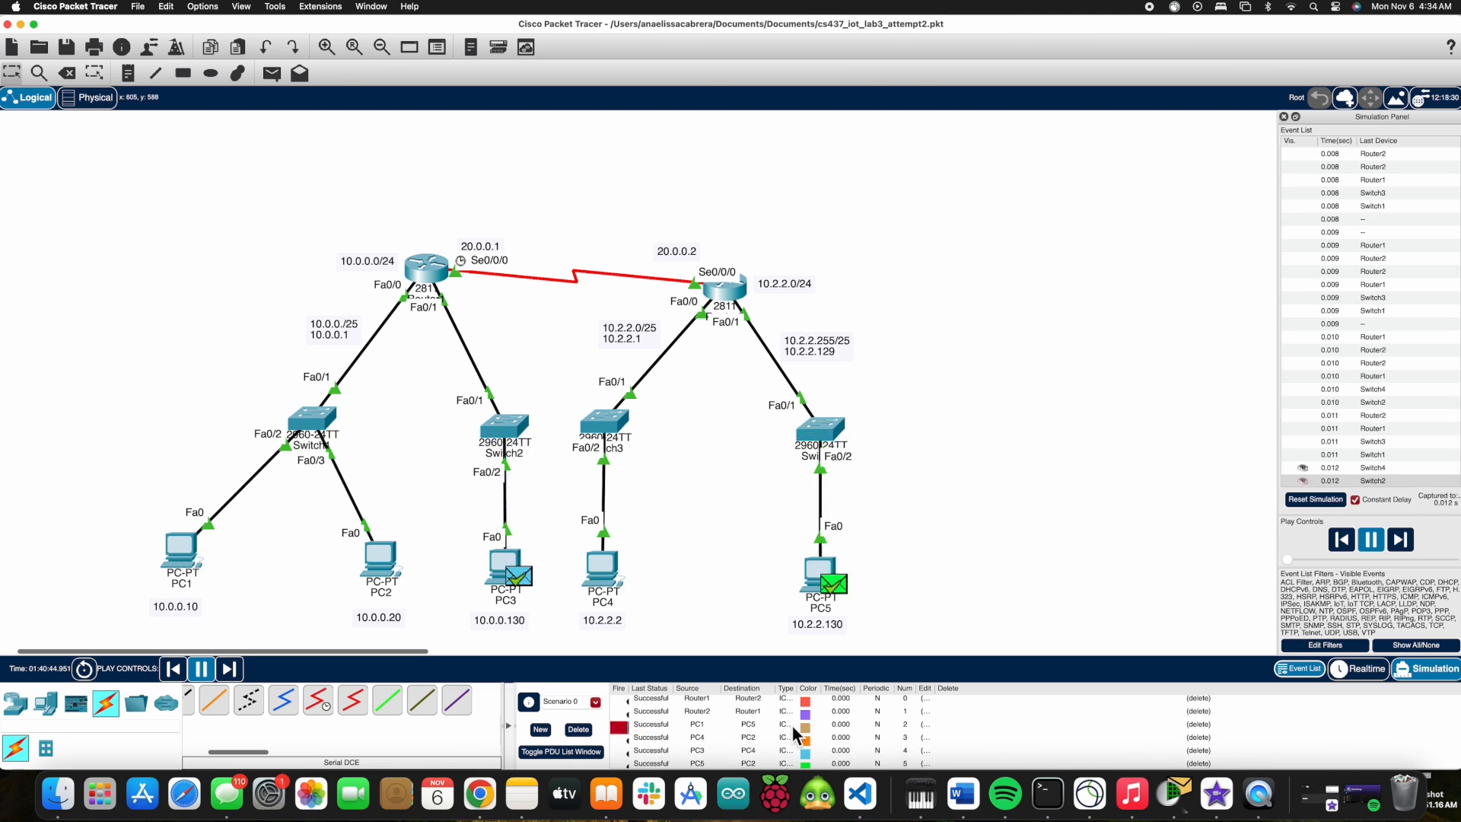
scroll(822, 744, "down", 2)
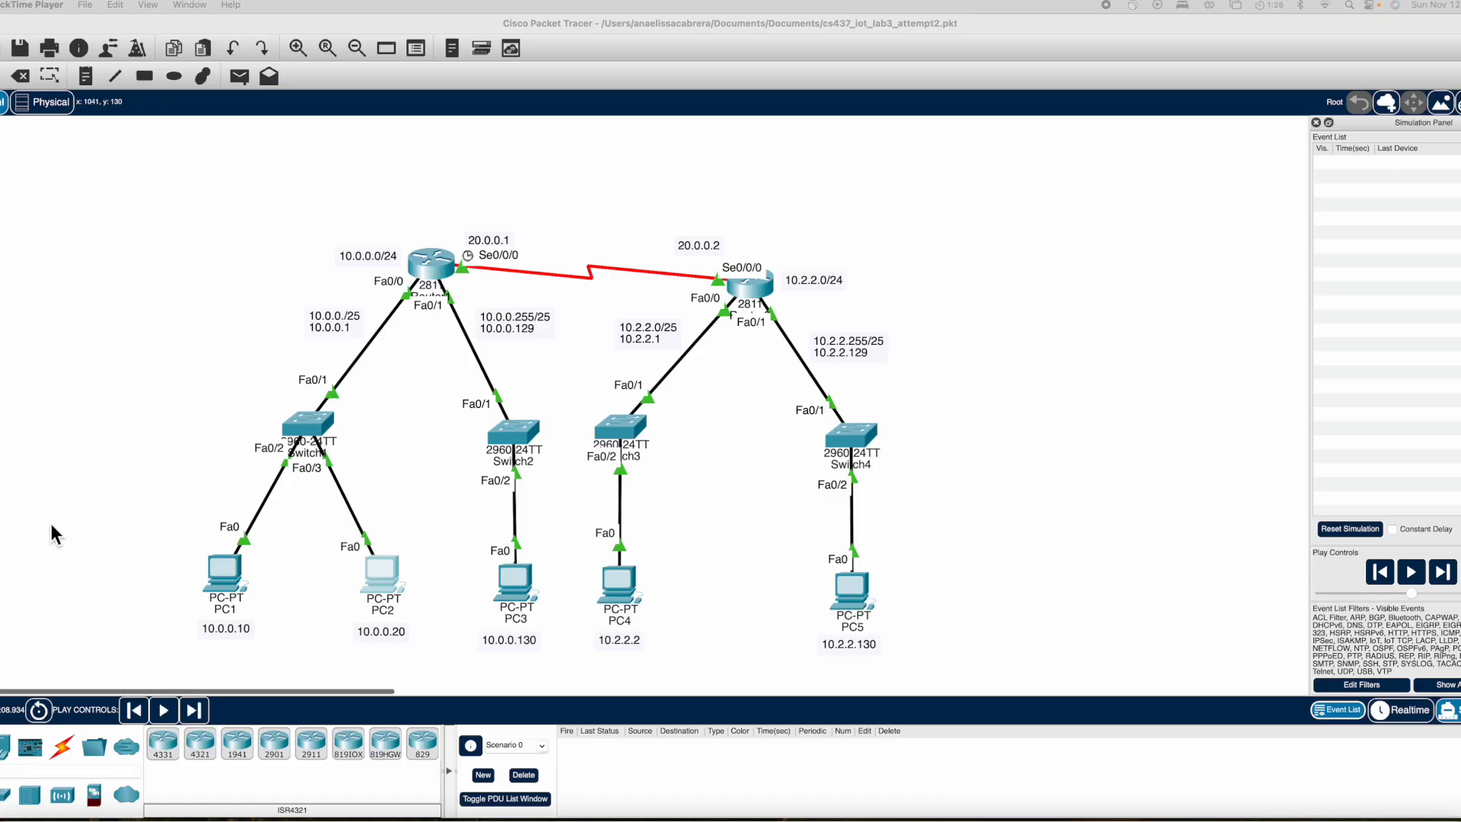
Ping 10.2.2.130 from PC1's command prompt.
double_click(234, 579)
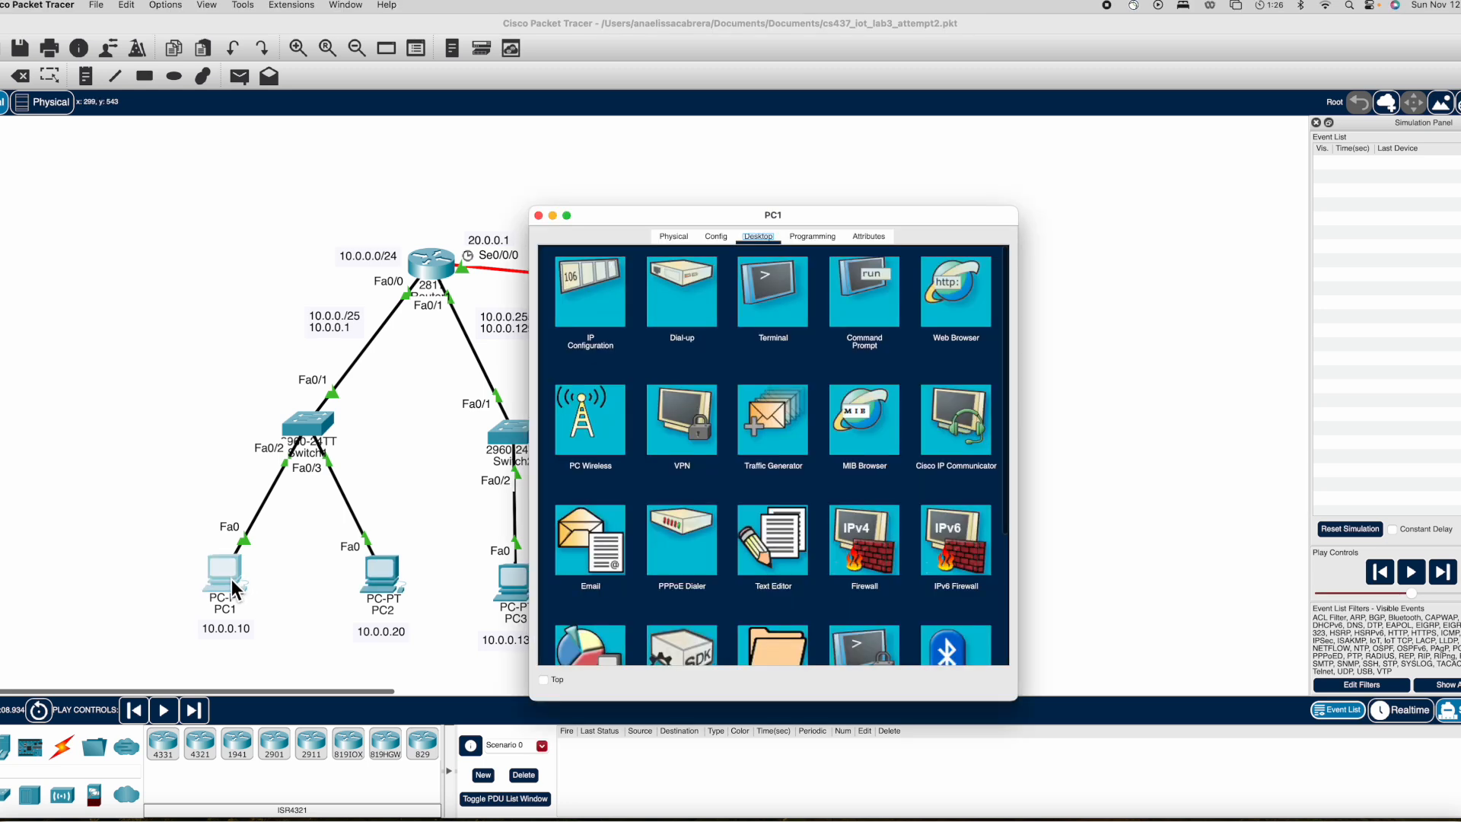
left_click(866, 304)
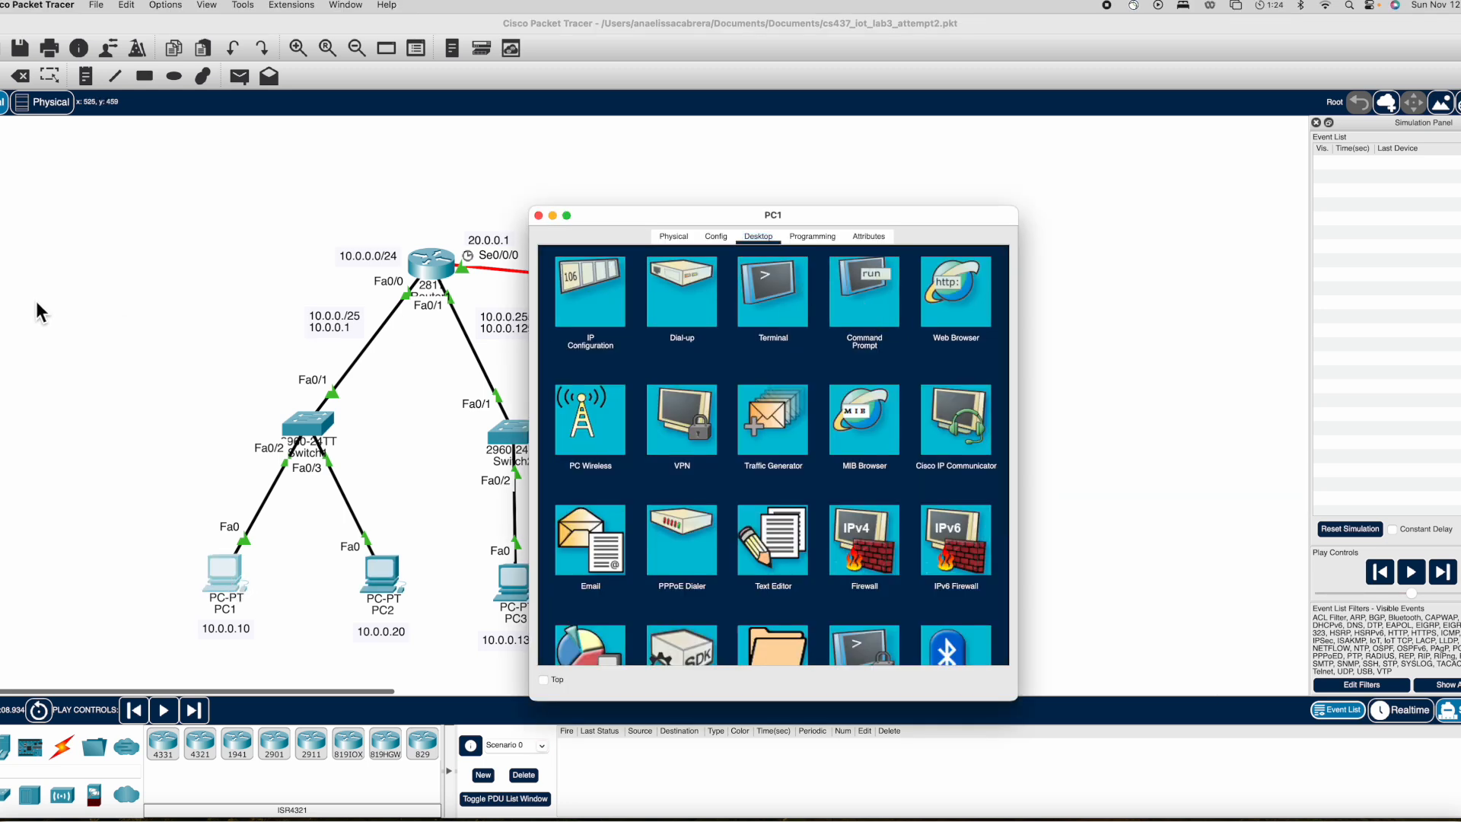
left_click_drag(768, 220, 1064, 167)
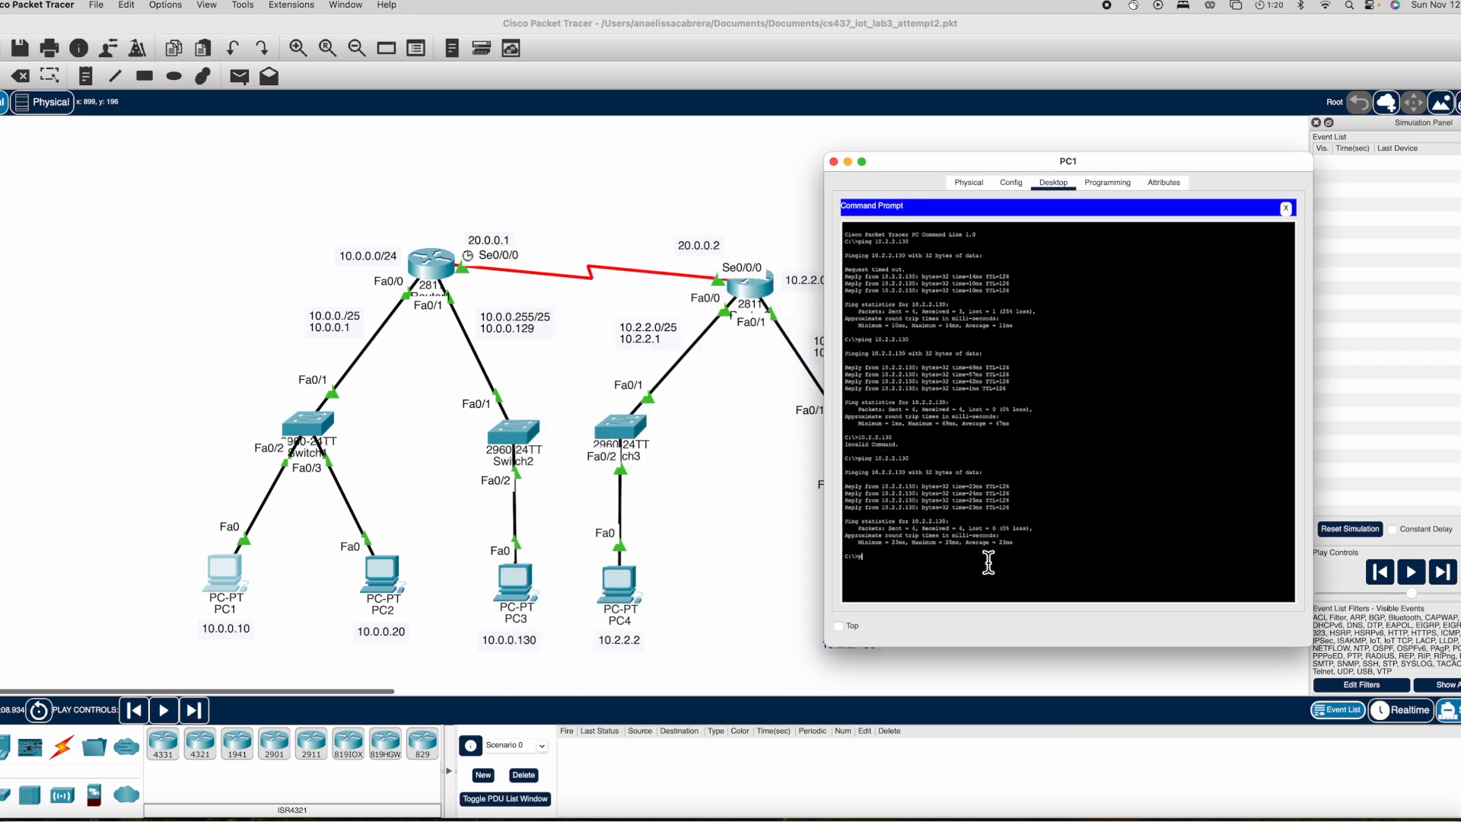
left_click_drag(902, 174, 982, 206)
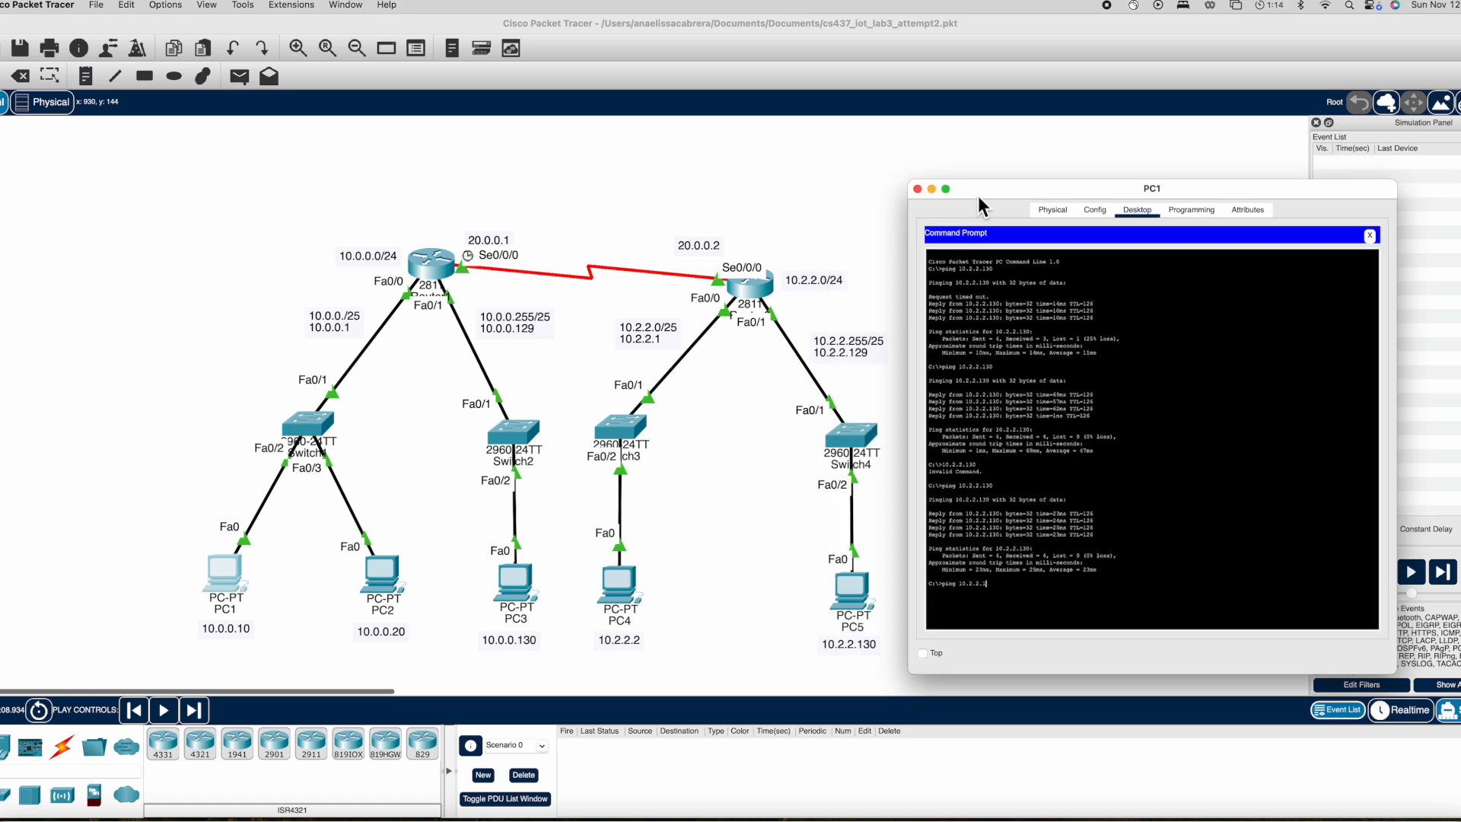
key("Return")
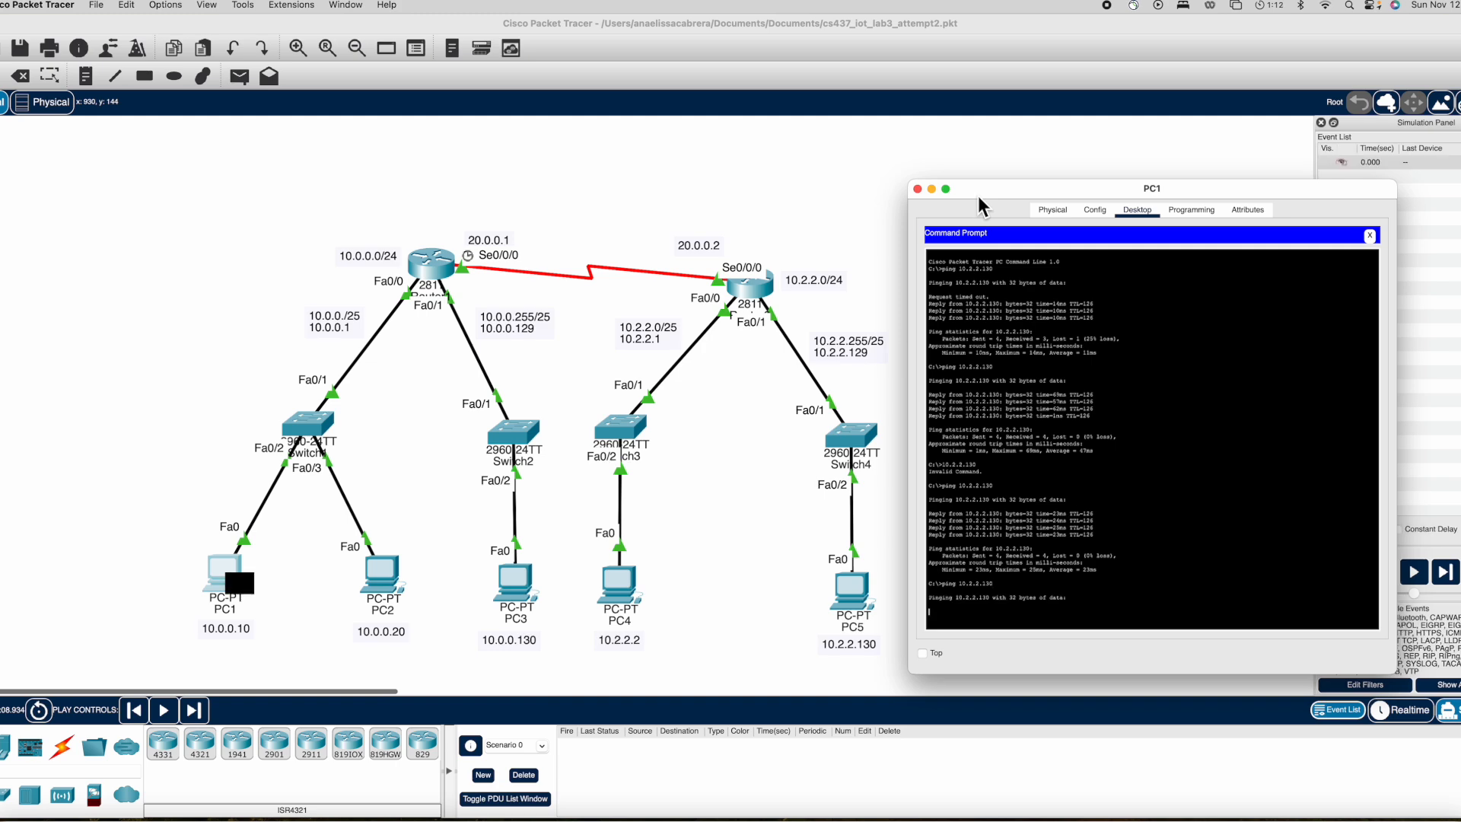
left_click(932, 190)
left_click(1414, 572)
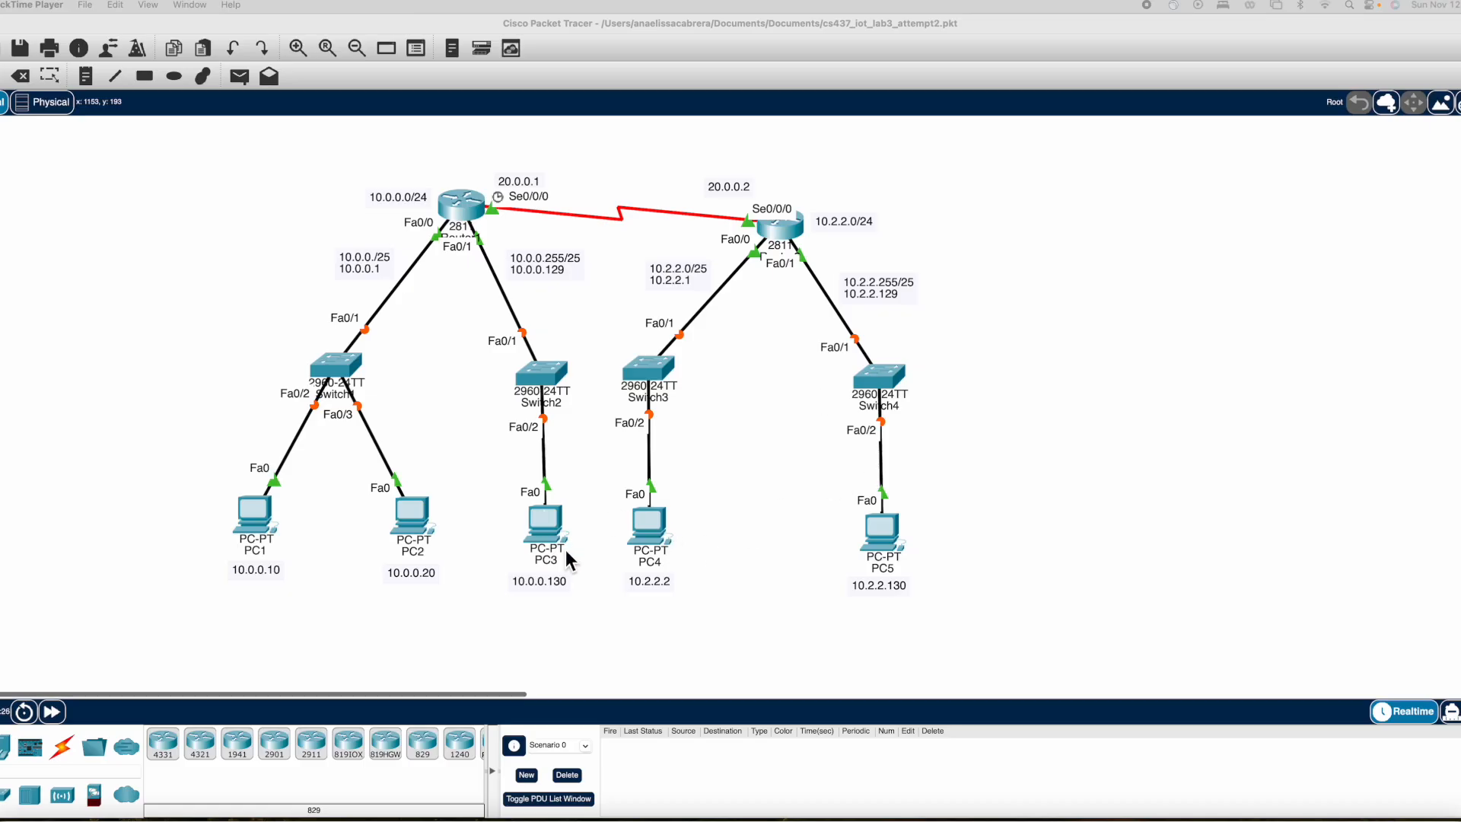
Open PC4's command prompt and ping 10.0.0.130.
left_click(654, 533)
left_click_drag(803, 210, 1191, 185)
left_click(1148, 207)
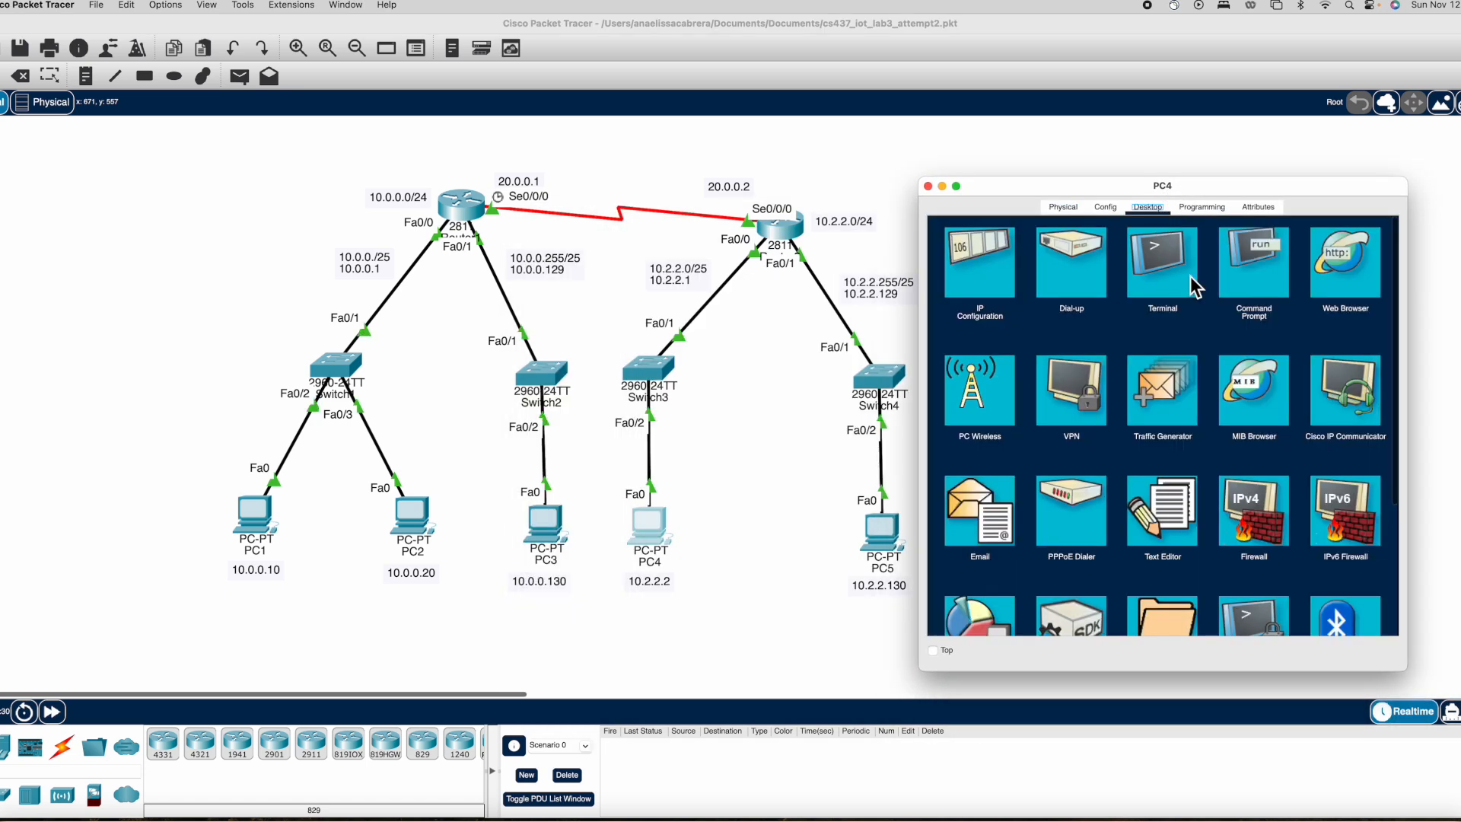
left_click(1240, 292)
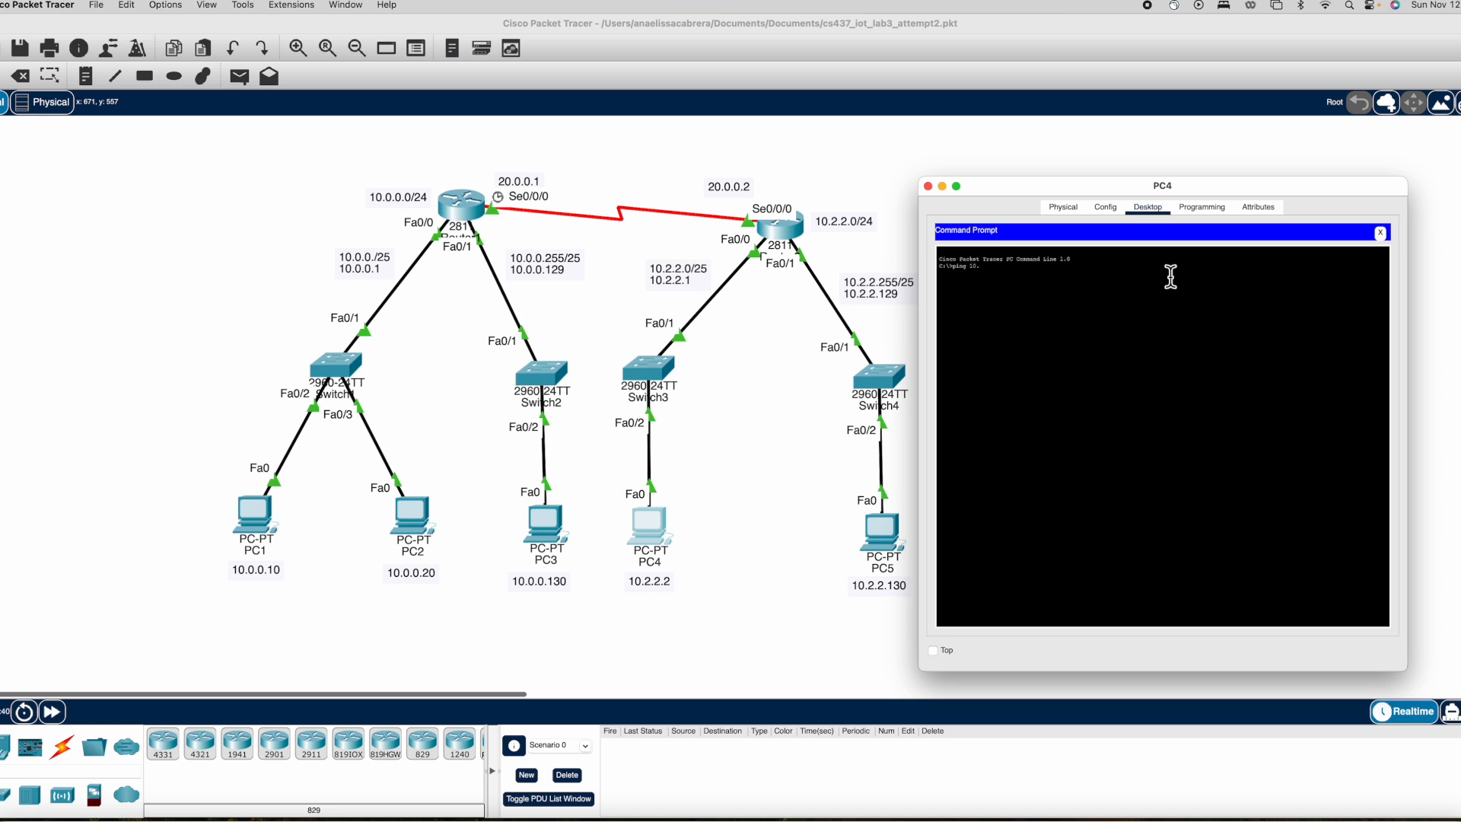
key("Return")
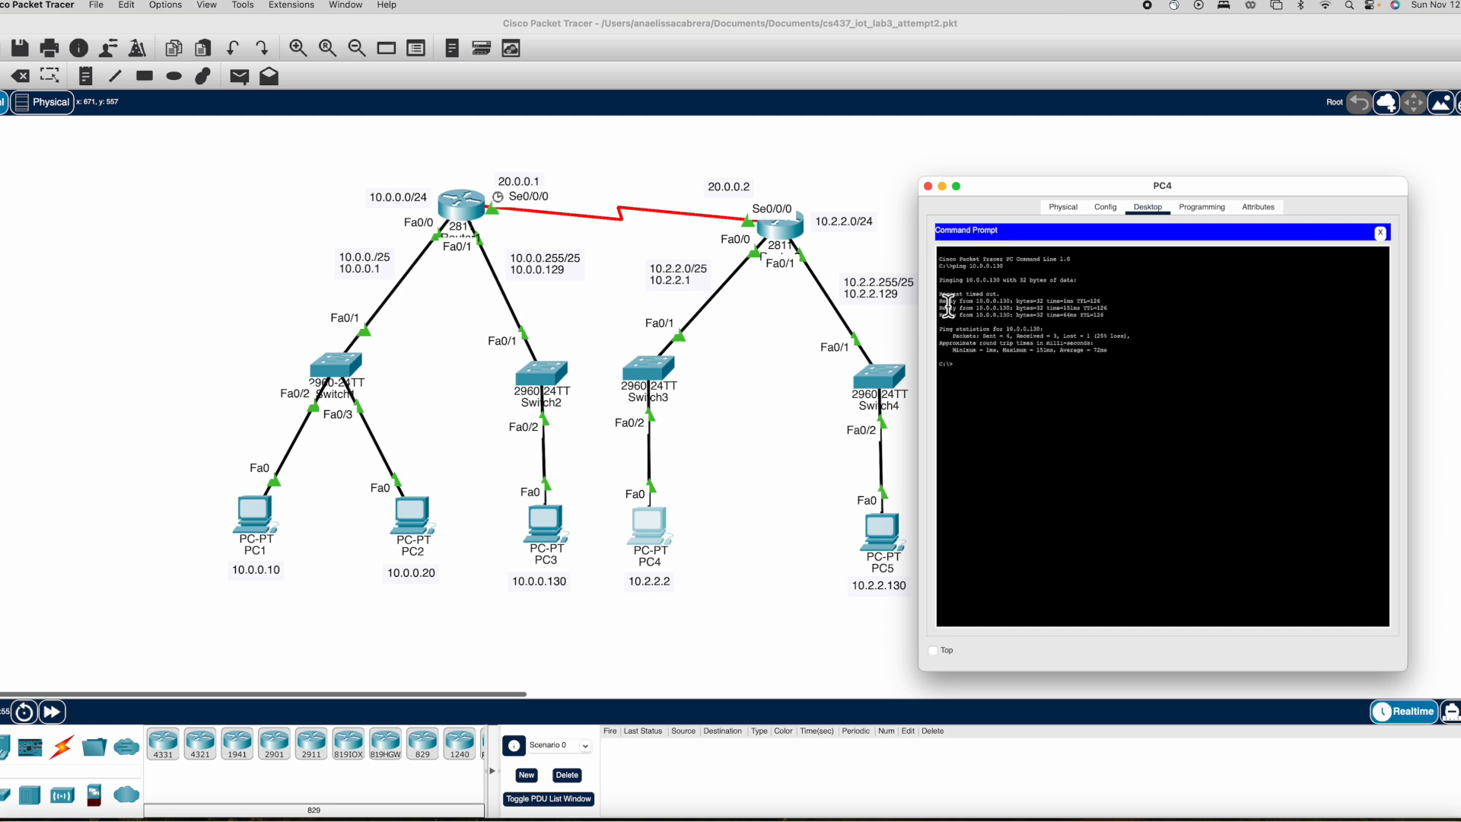
Ping 10.0.0.130 again from PC4's command prompt.
left_click_drag(941, 294, 1018, 295)
left_click(1145, 381)
type("ping 10.0.0.130")
key("Return")
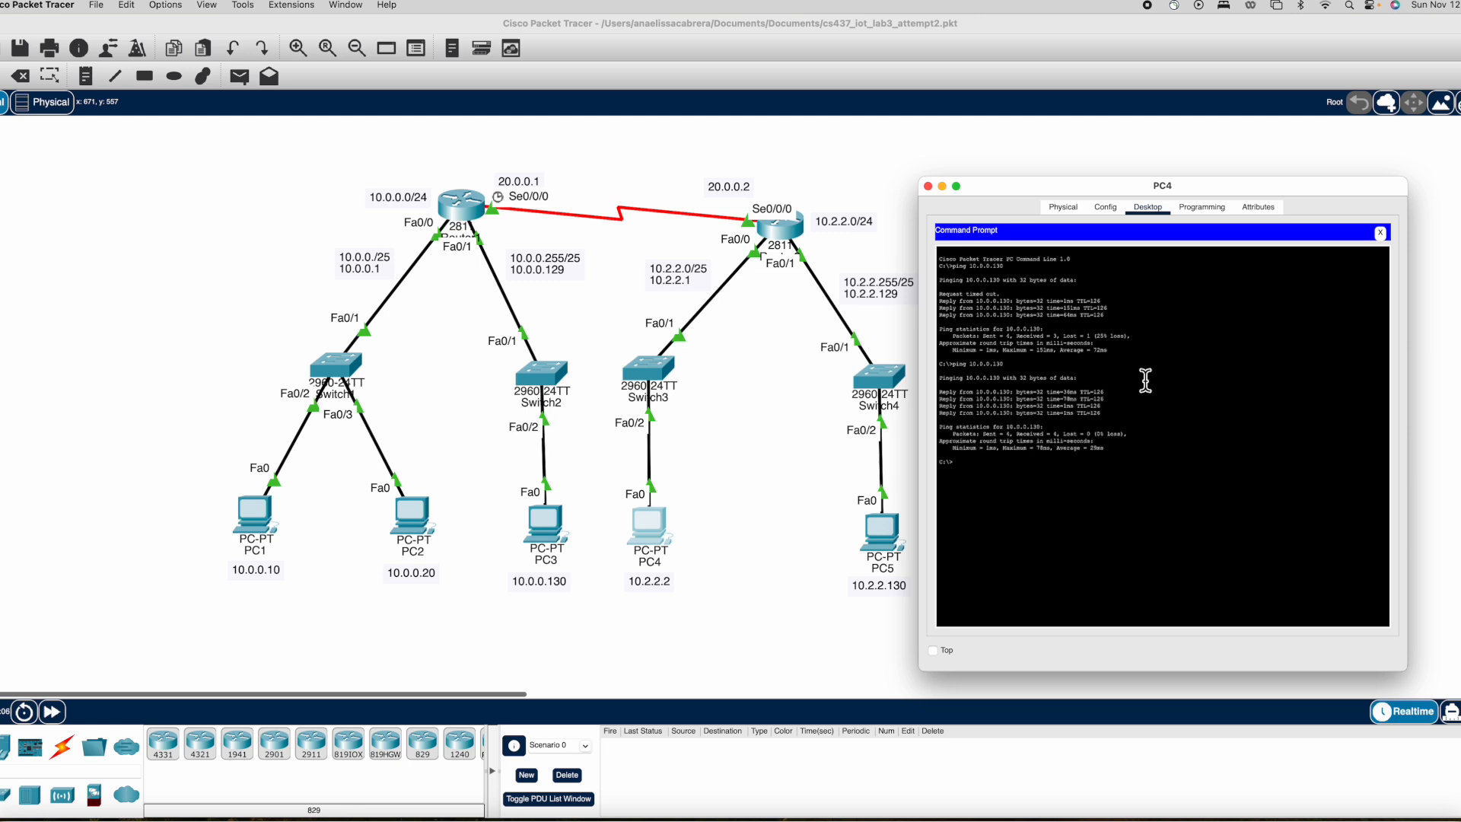
left_click_drag(1102, 444, 1138, 445)
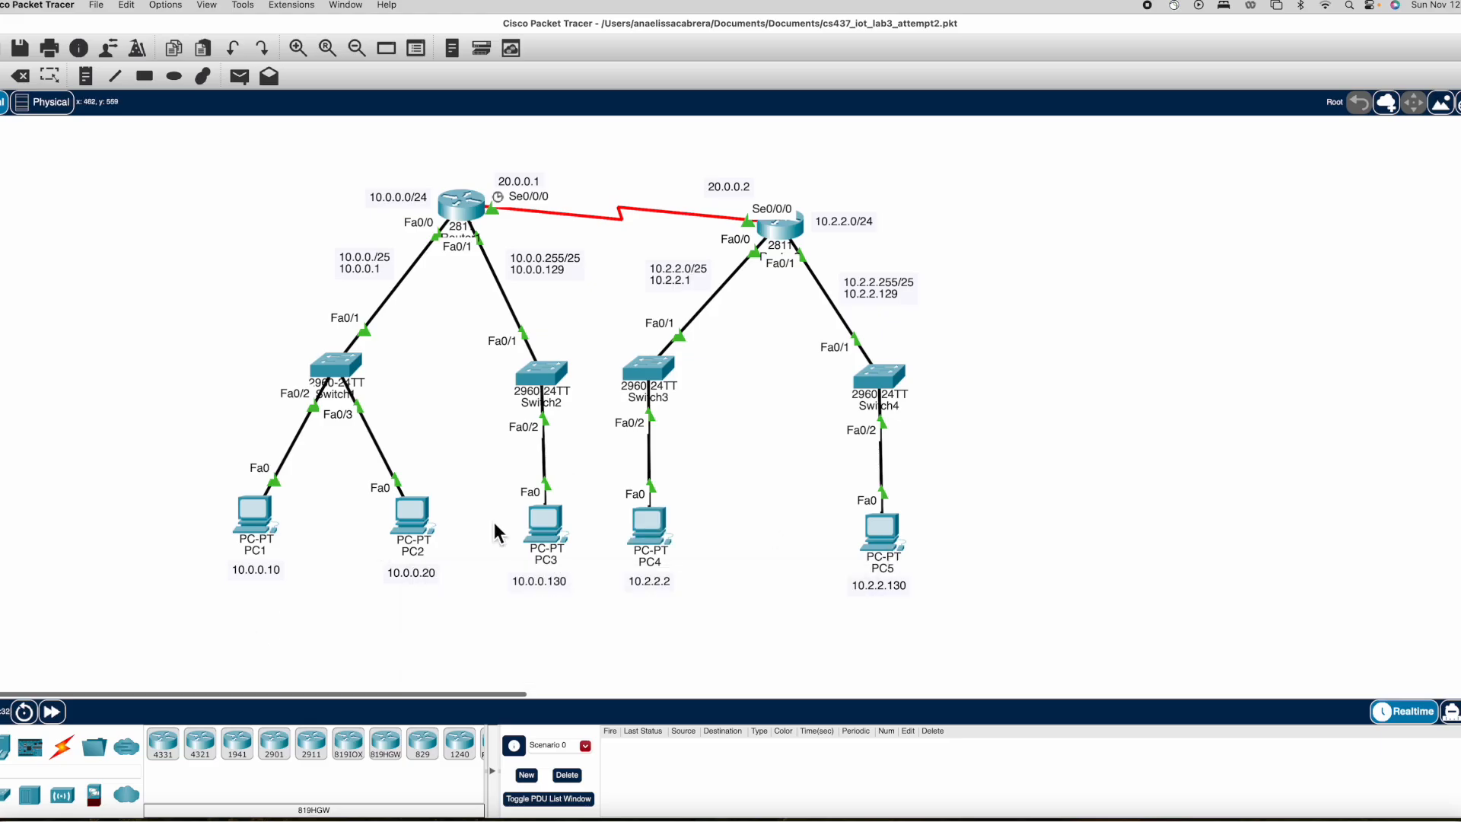
Open PC5's command prompt and repeat the ping to 10.0.0.20.
double_click(881, 529)
left_click_drag(643, 229, 1031, 181)
left_click(1203, 195)
left_click(1149, 194)
left_click(1257, 244)
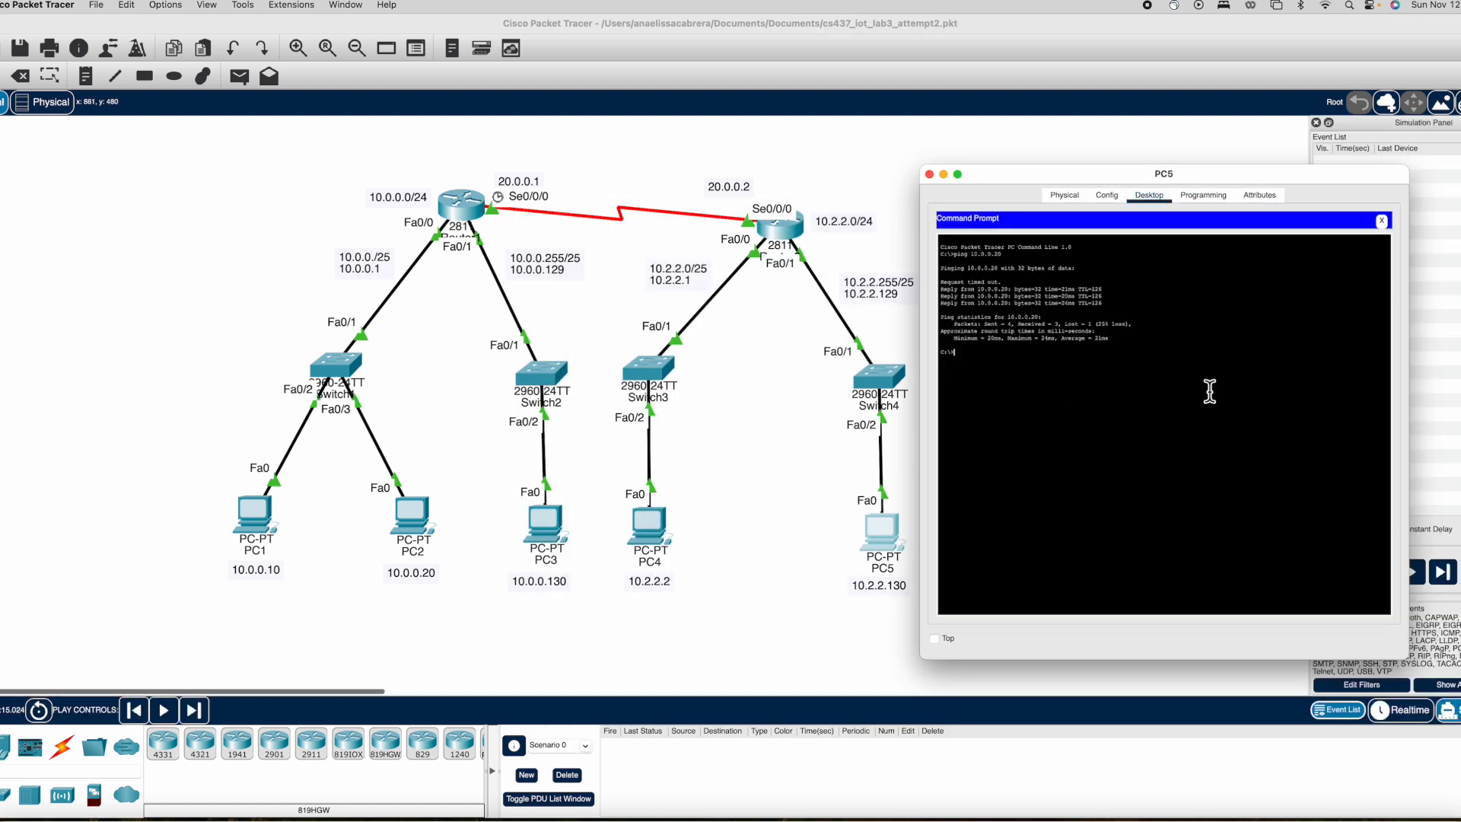
key("Up")
key("Return")
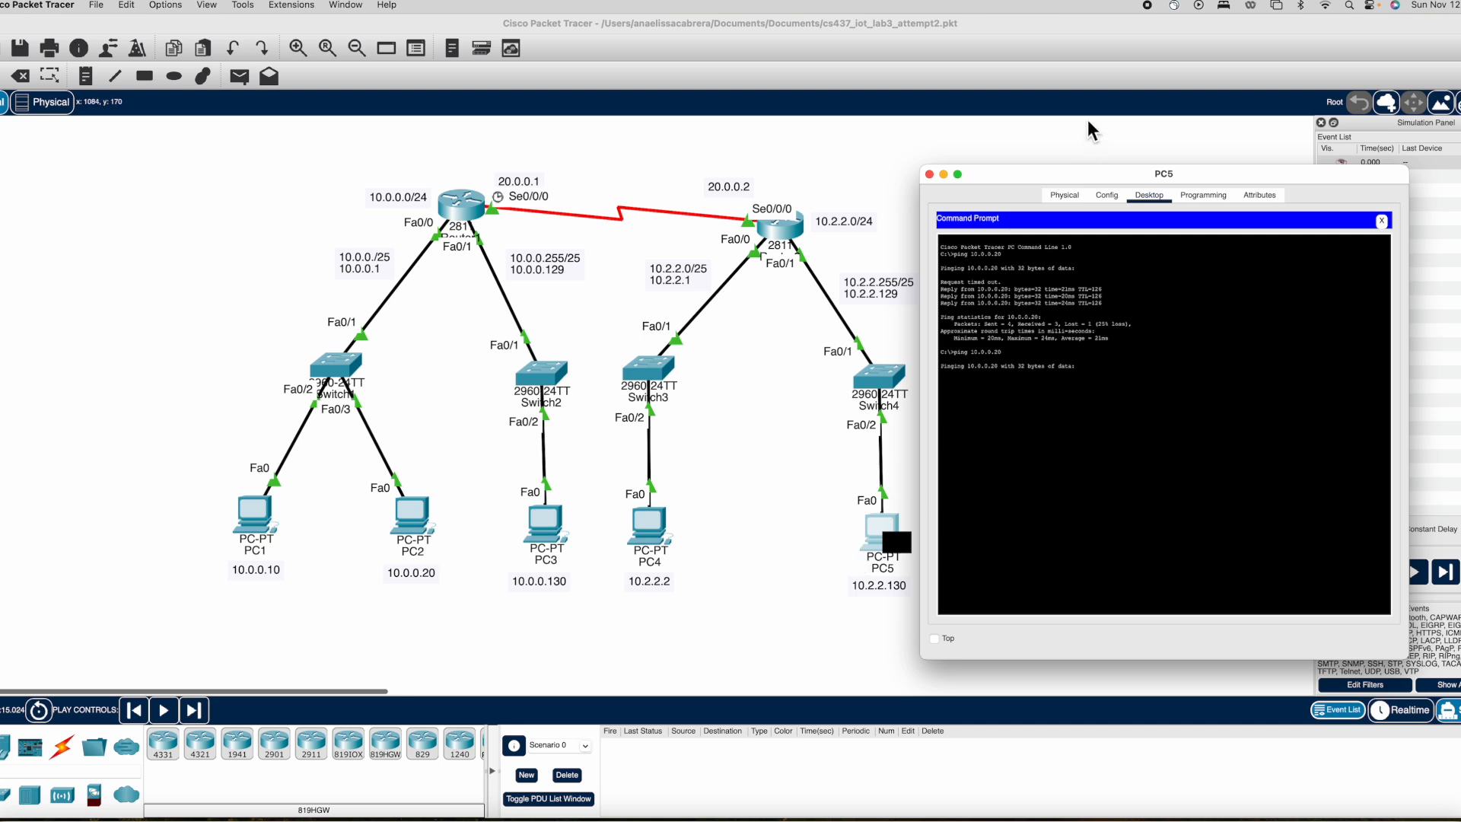
Close PC5's window and switch the workspace back to Realtime mode.
left_click(1077, 151)
left_click(1413, 571)
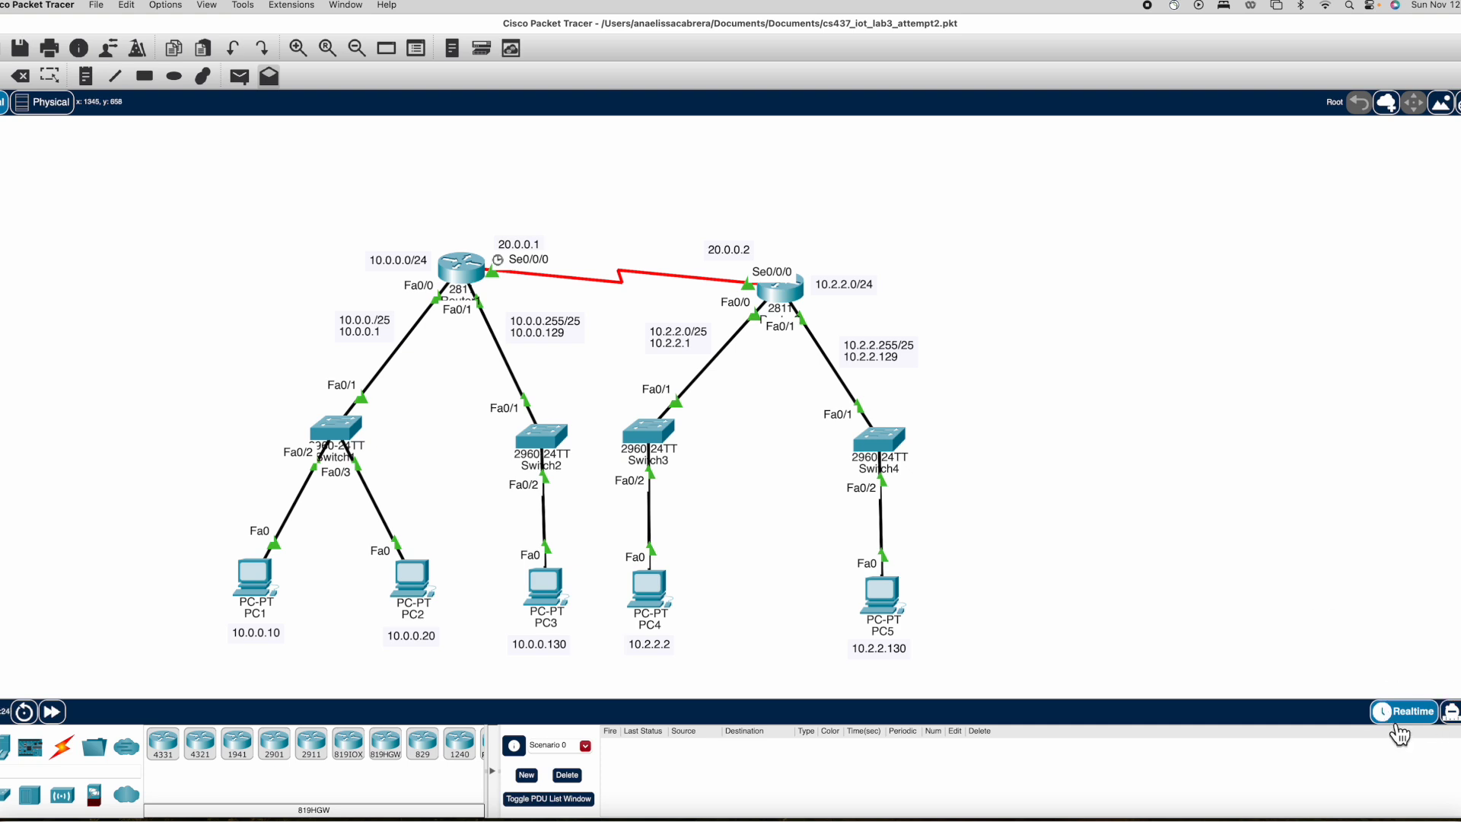
Add simple PDUs from Router1 to Router2 and from Router2 to Router1.
left_click(239, 77)
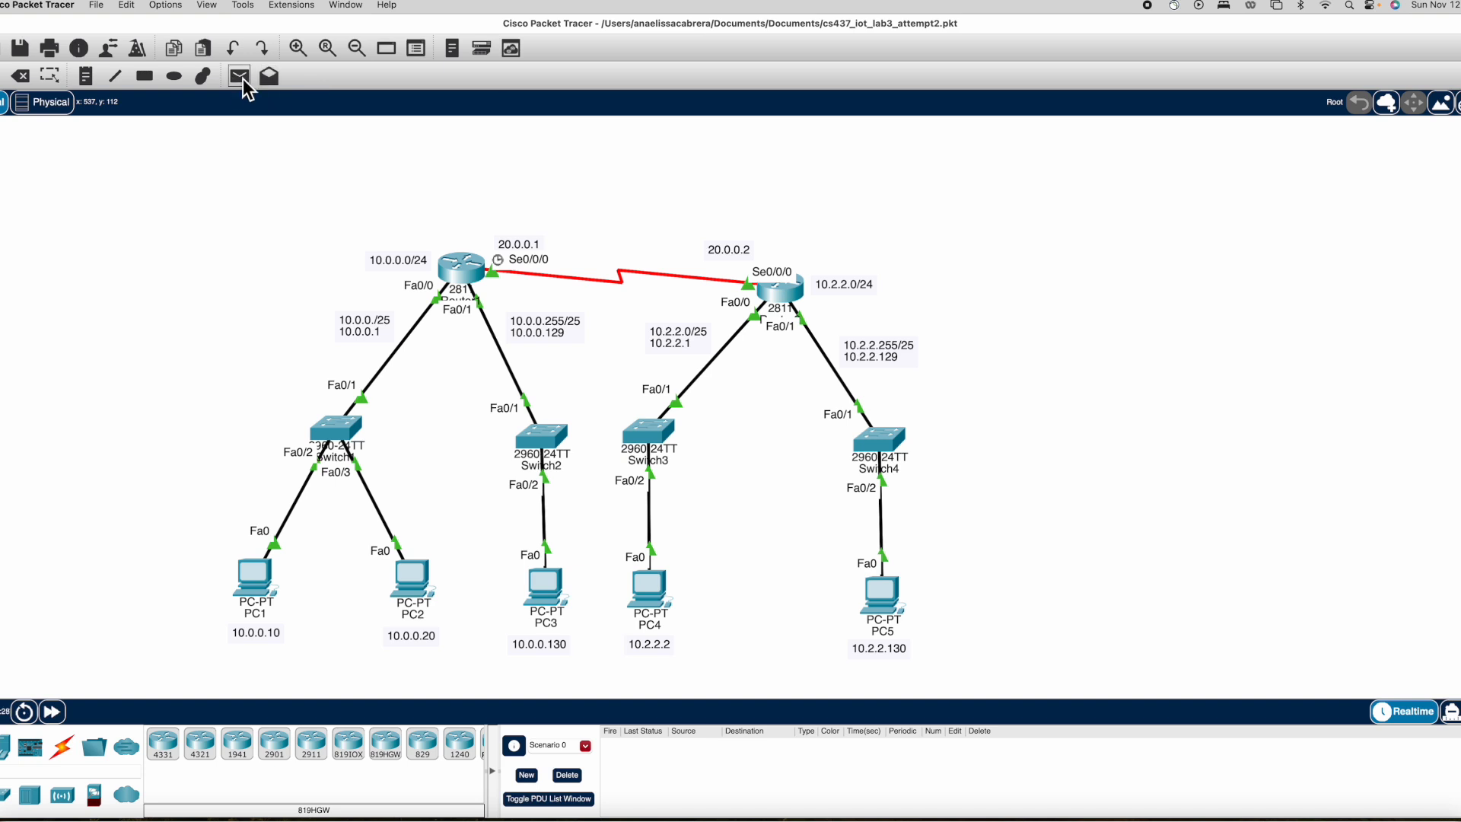
left_click(470, 274)
left_click(776, 299)
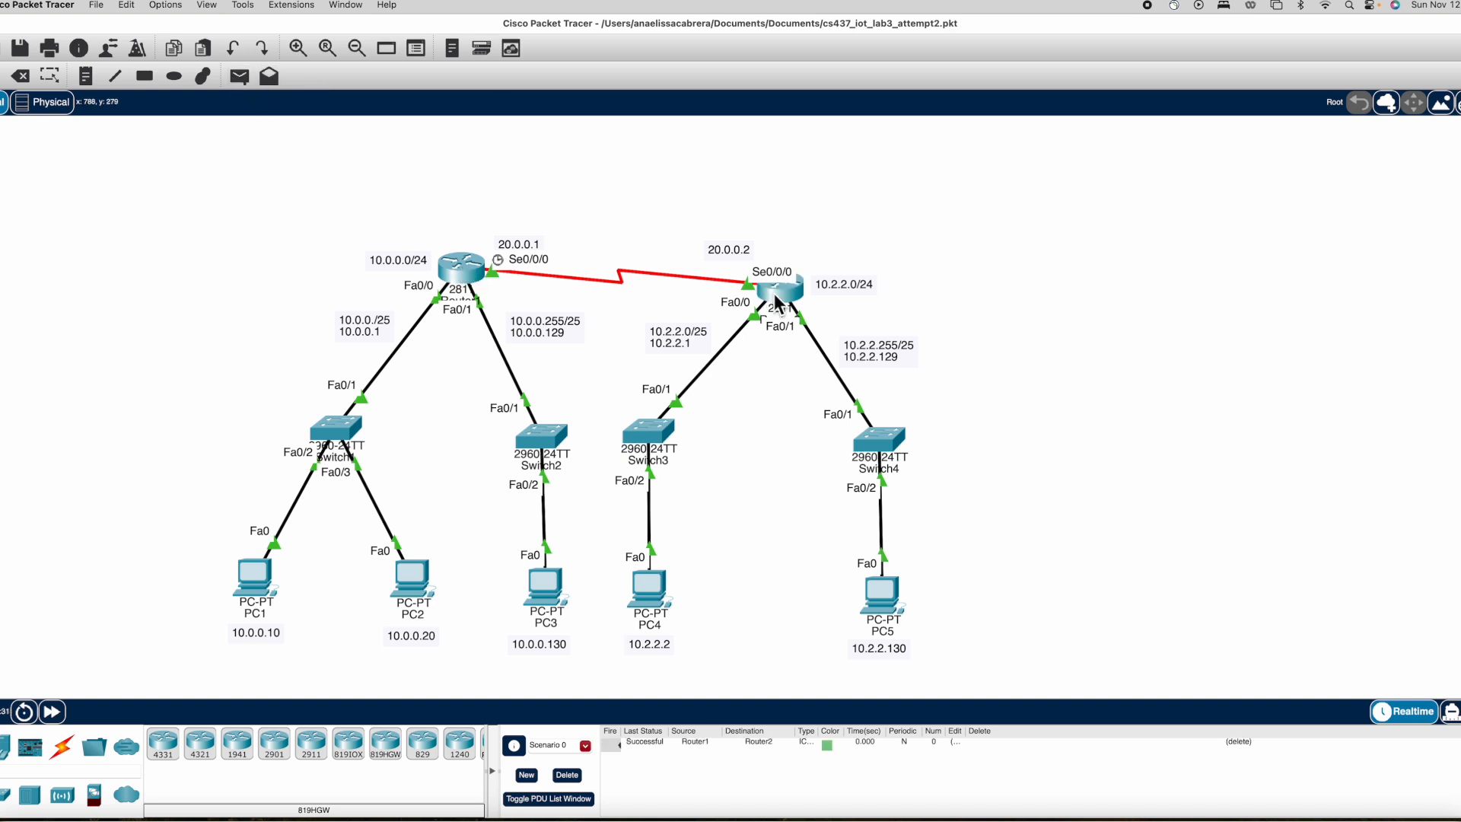
left_click(239, 77)
left_click(776, 288)
left_click(465, 270)
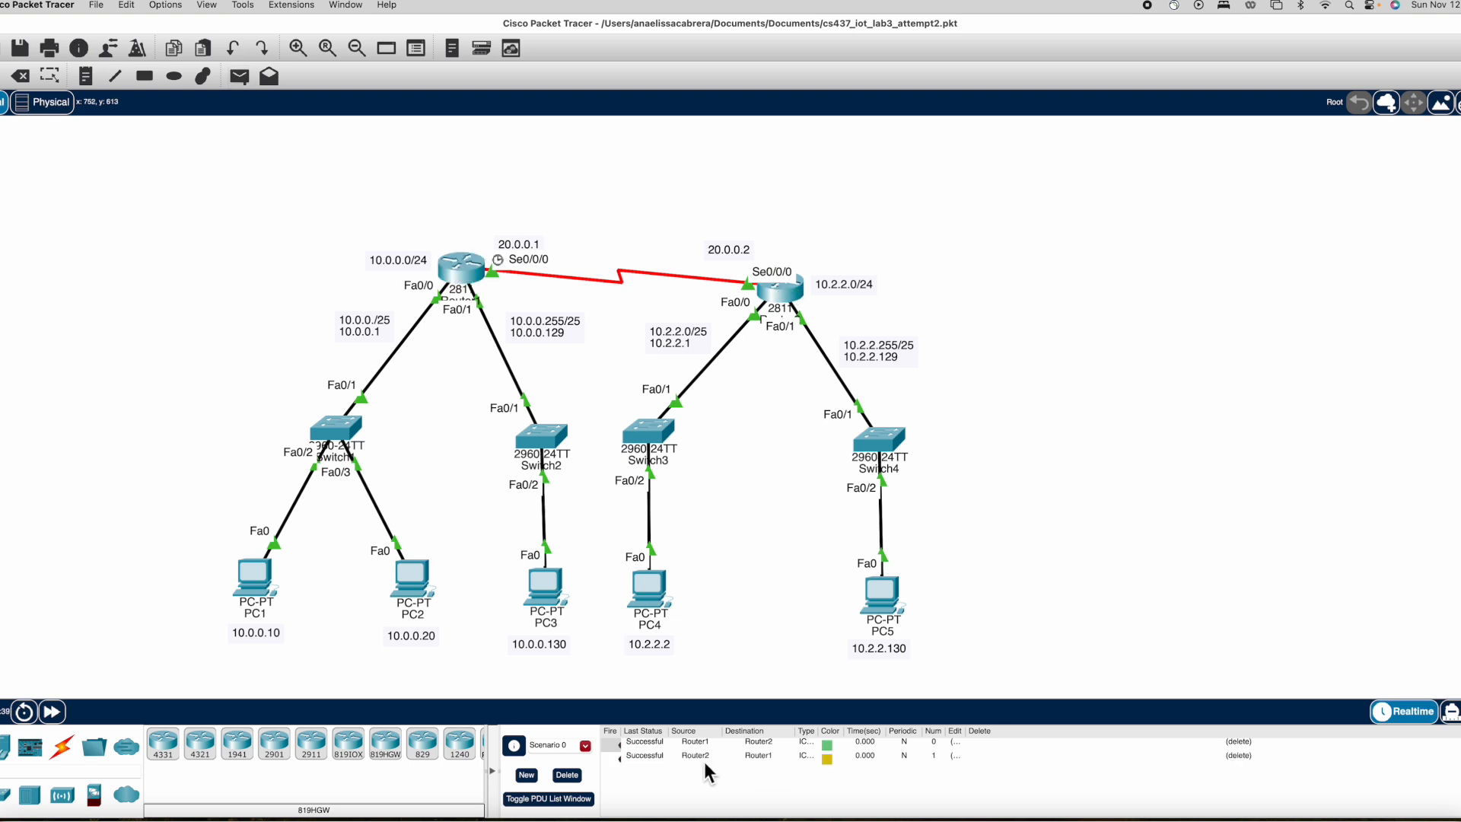
Add simple PDUs from PC1 to PC5 and from PC5 to PC1.
left_click(241, 76)
left_click(253, 592)
left_click(882, 594)
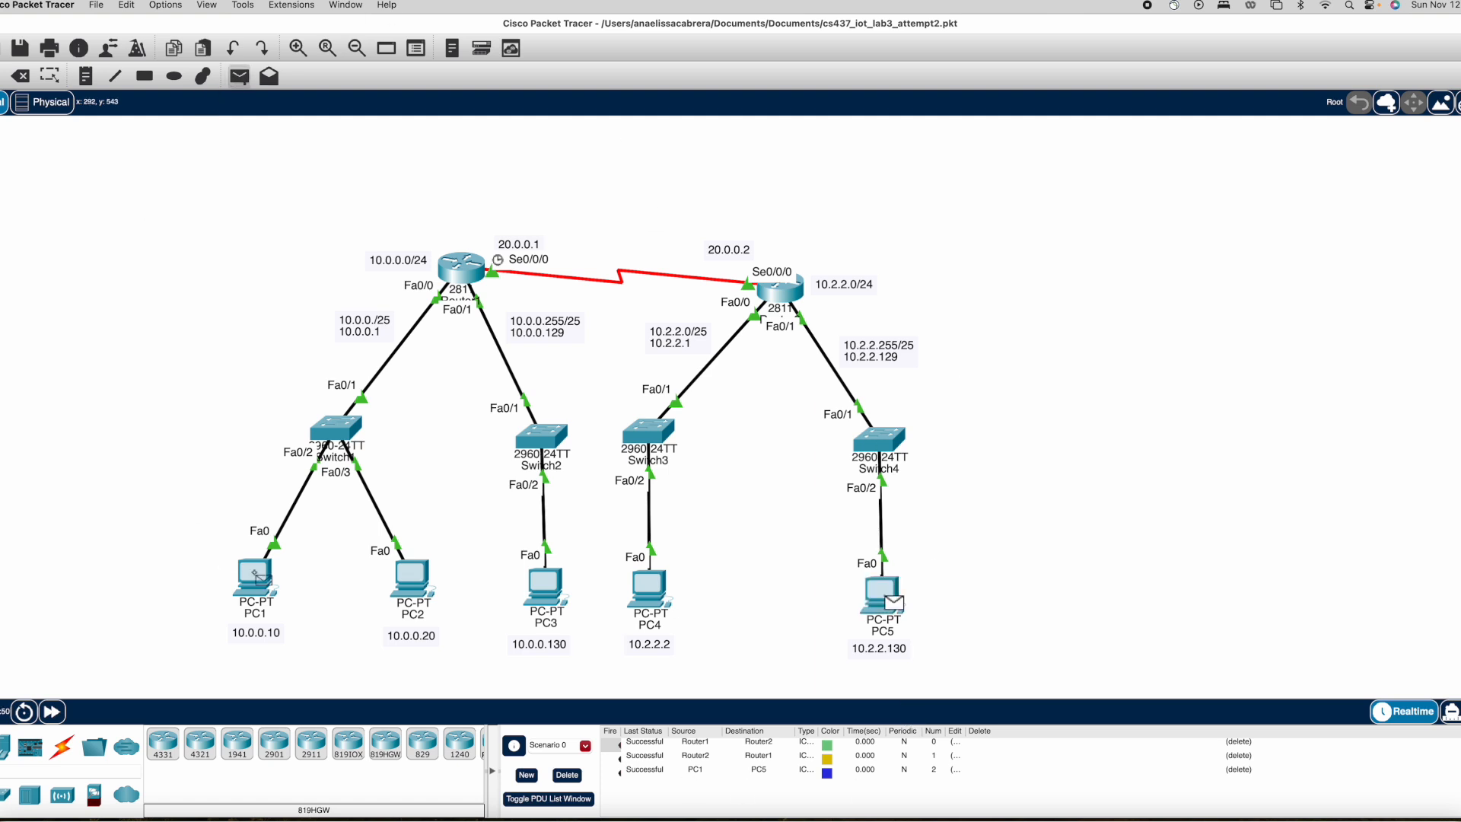
left_click(256, 572)
Add simple PDUs from PC1 to PC2 and from PC2 to PC3.
left_click(241, 76)
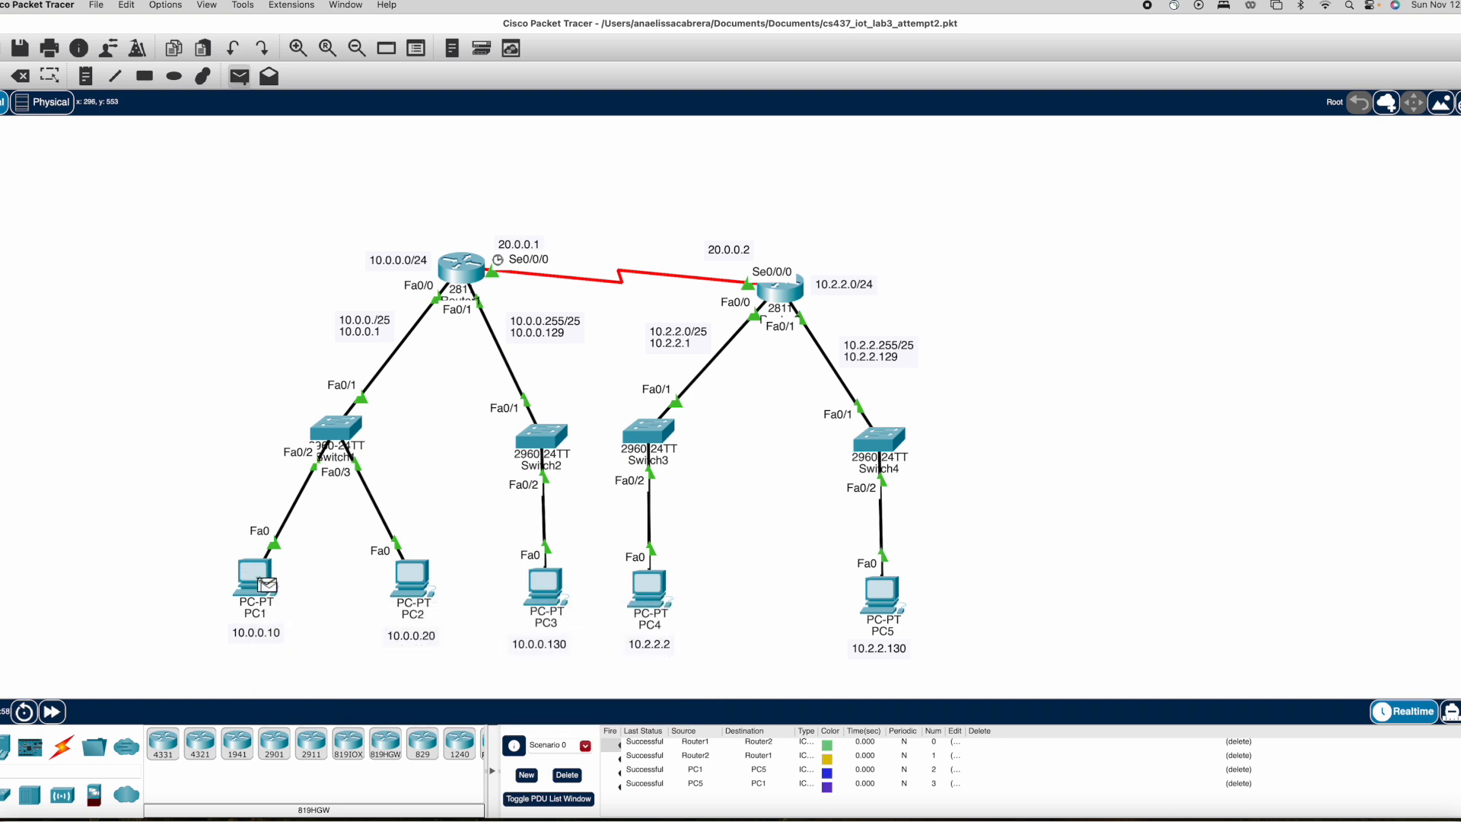
left_click(429, 589)
left_click(240, 77)
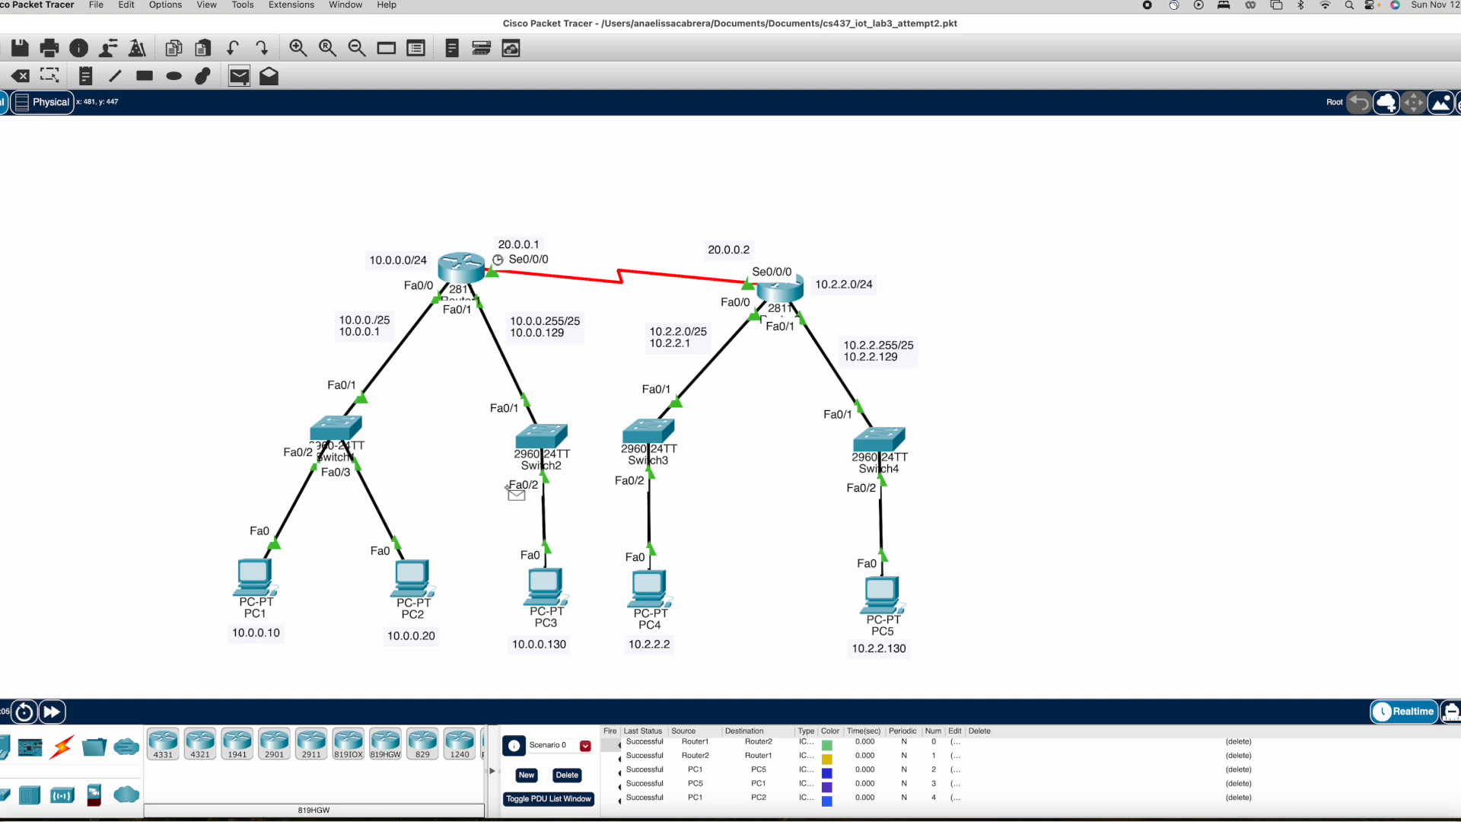
left_click(415, 592)
left_click(545, 594)
Add simple PDUs from PC4 to PC5 and from PC5 to PC4.
left_click(243, 79)
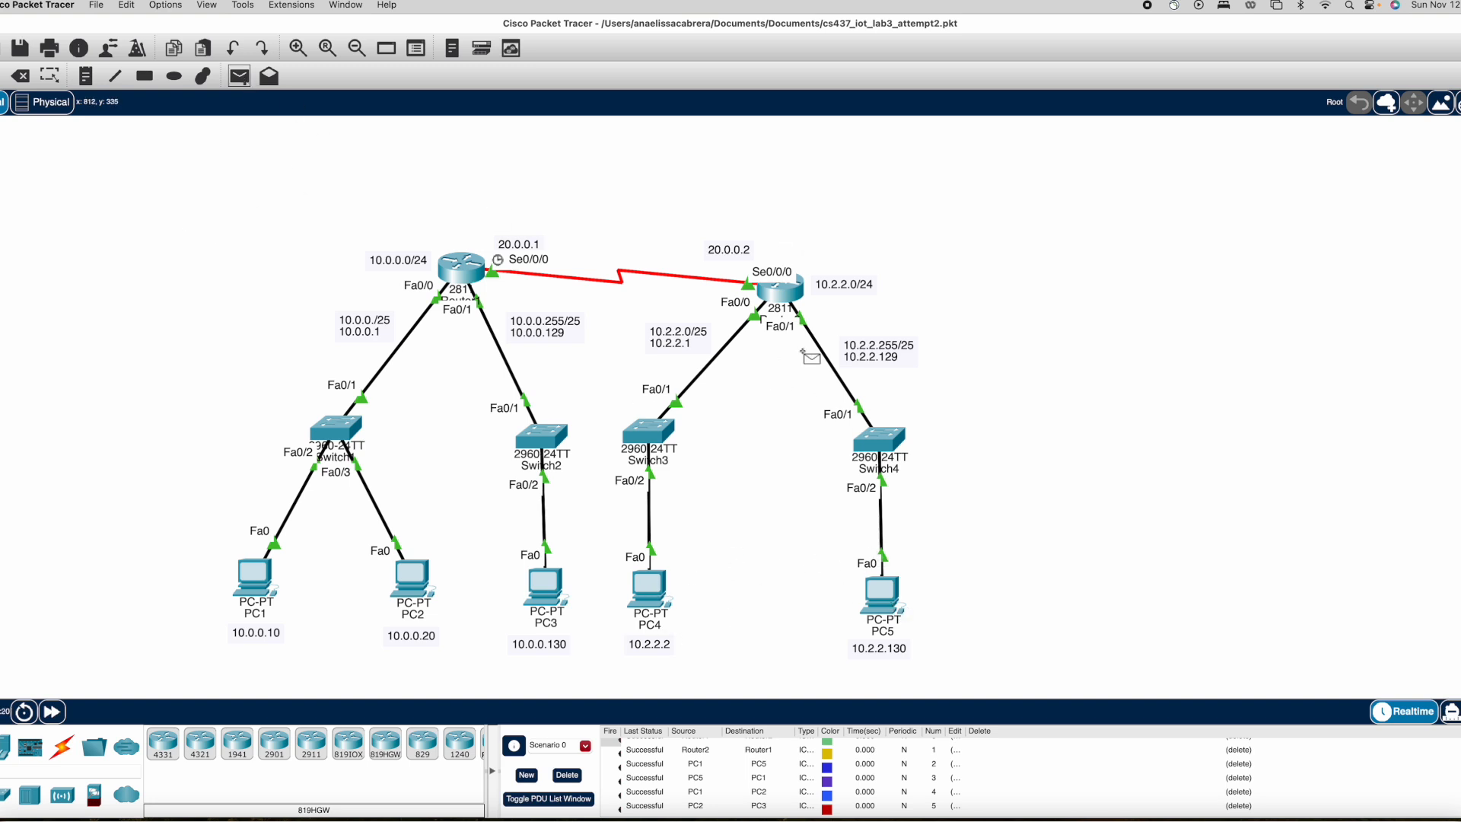
left_click(650, 582)
left_click(881, 594)
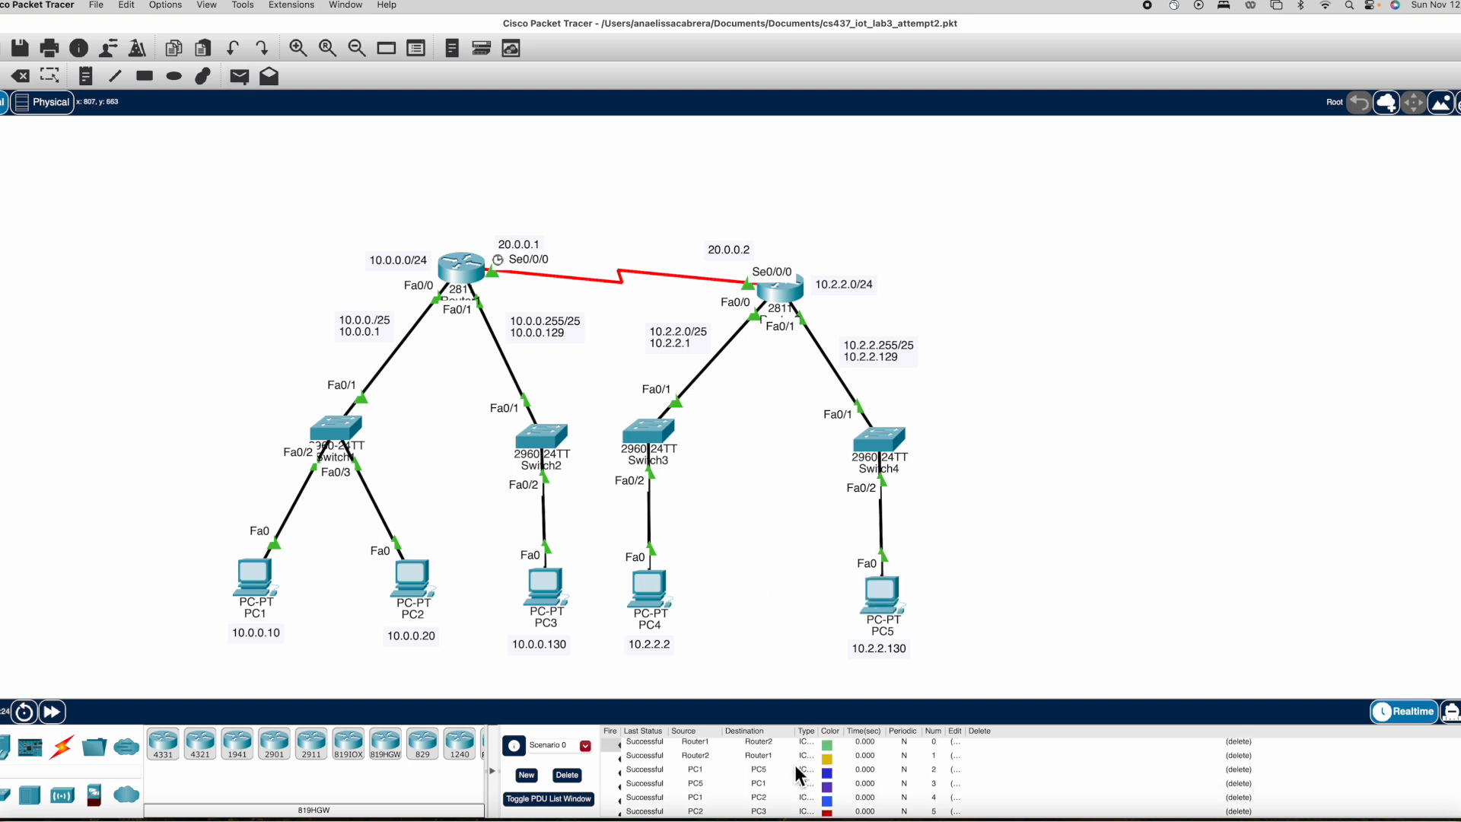
left_click(238, 77)
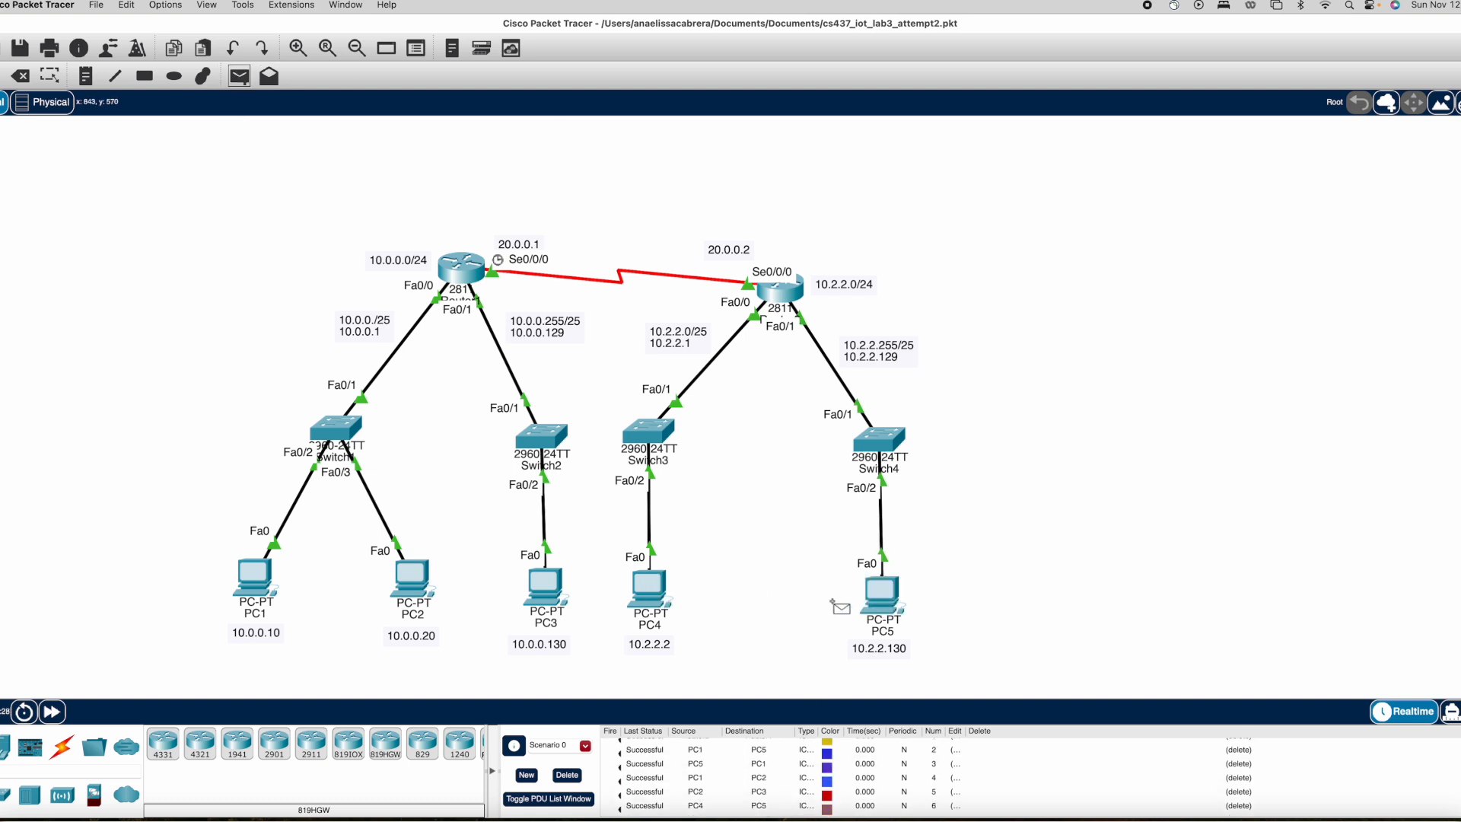
left_click(881, 593)
left_click(649, 586)
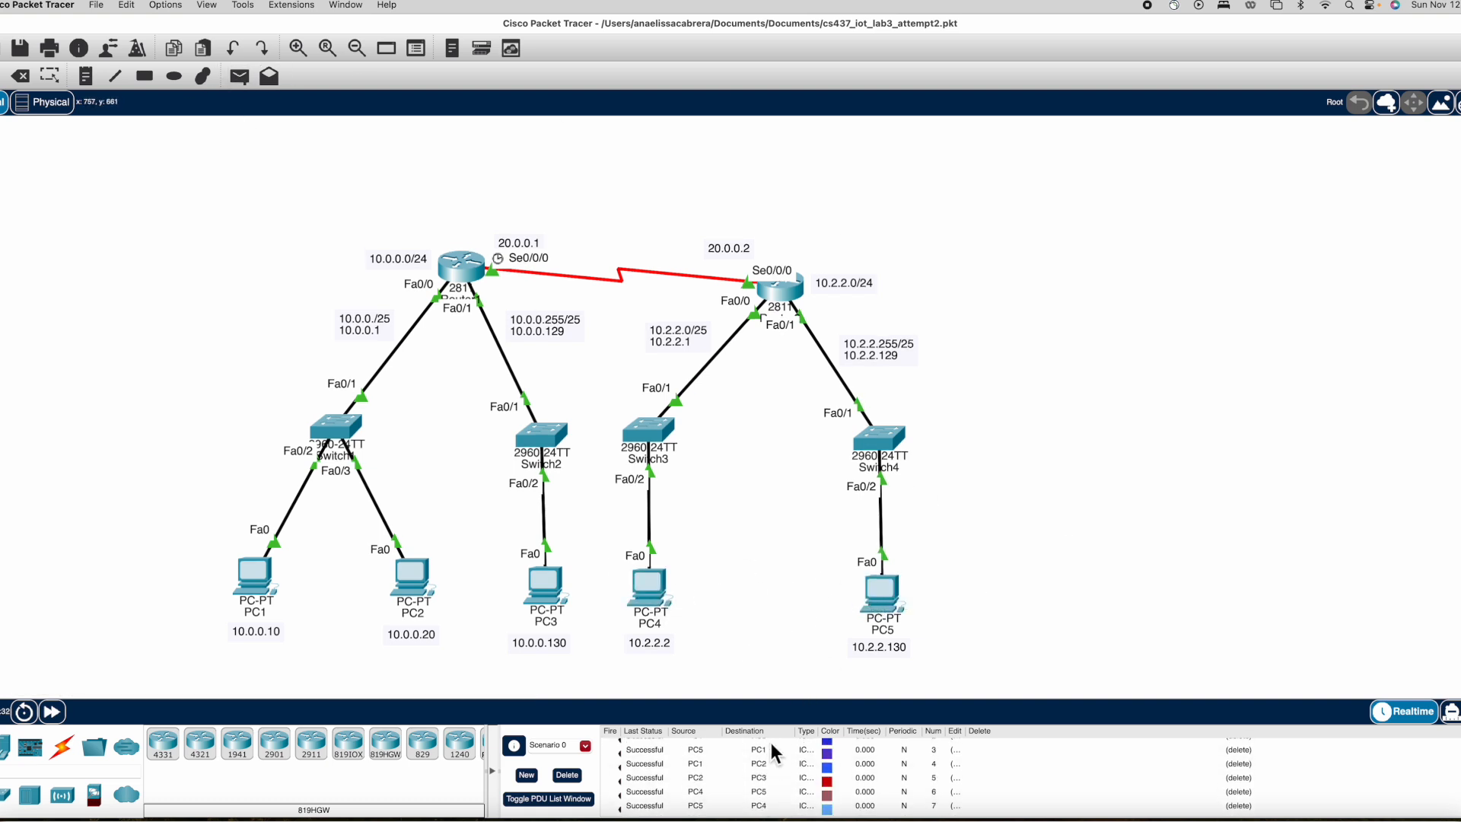
Add simple PDUs from PC3 to PC4 and from PC5 to PC3.
scroll(761, 669, "down", 1)
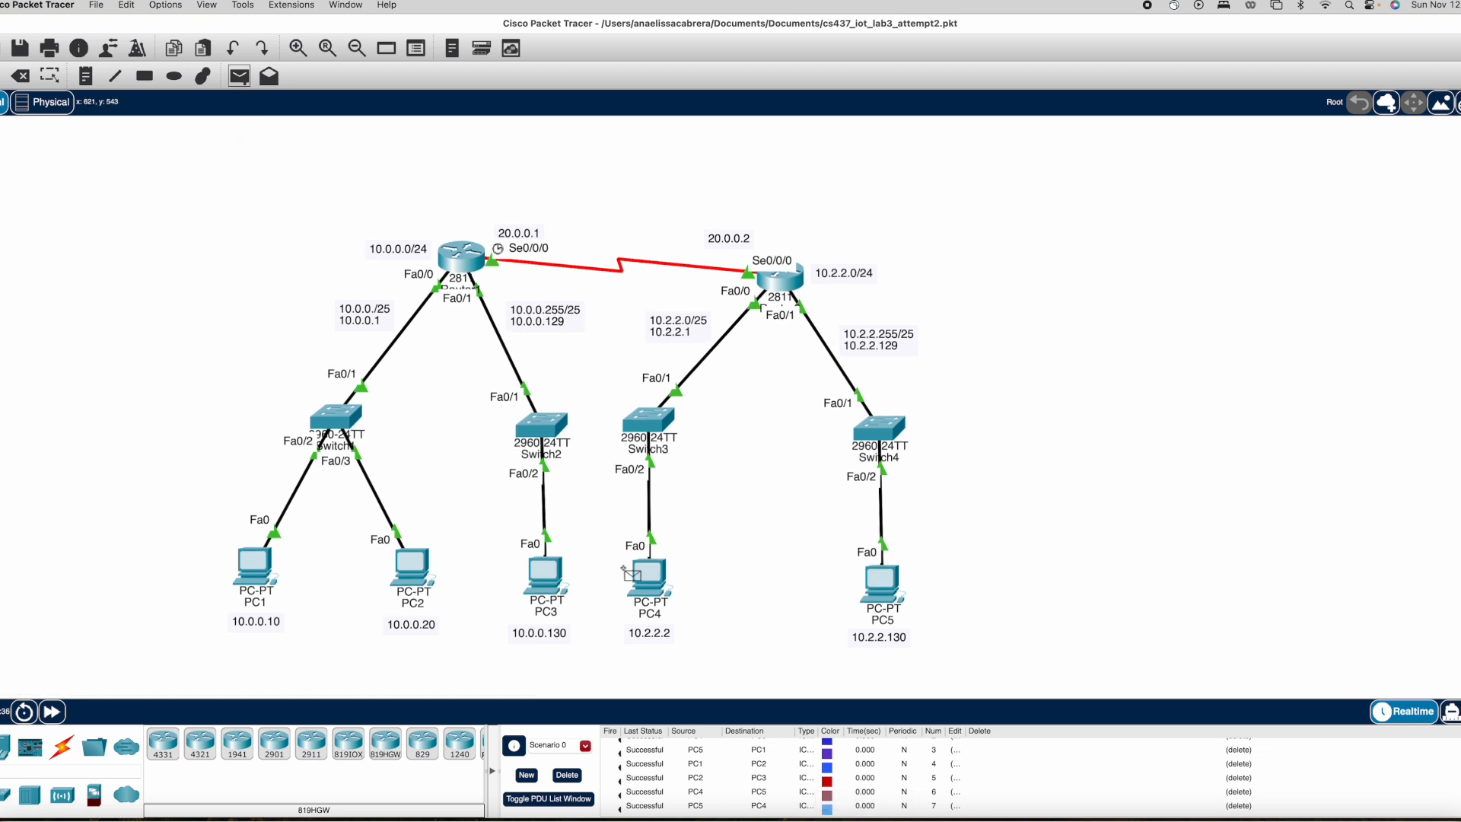
left_click(549, 591)
left_click(649, 586)
scroll(502, 456, "down", 3)
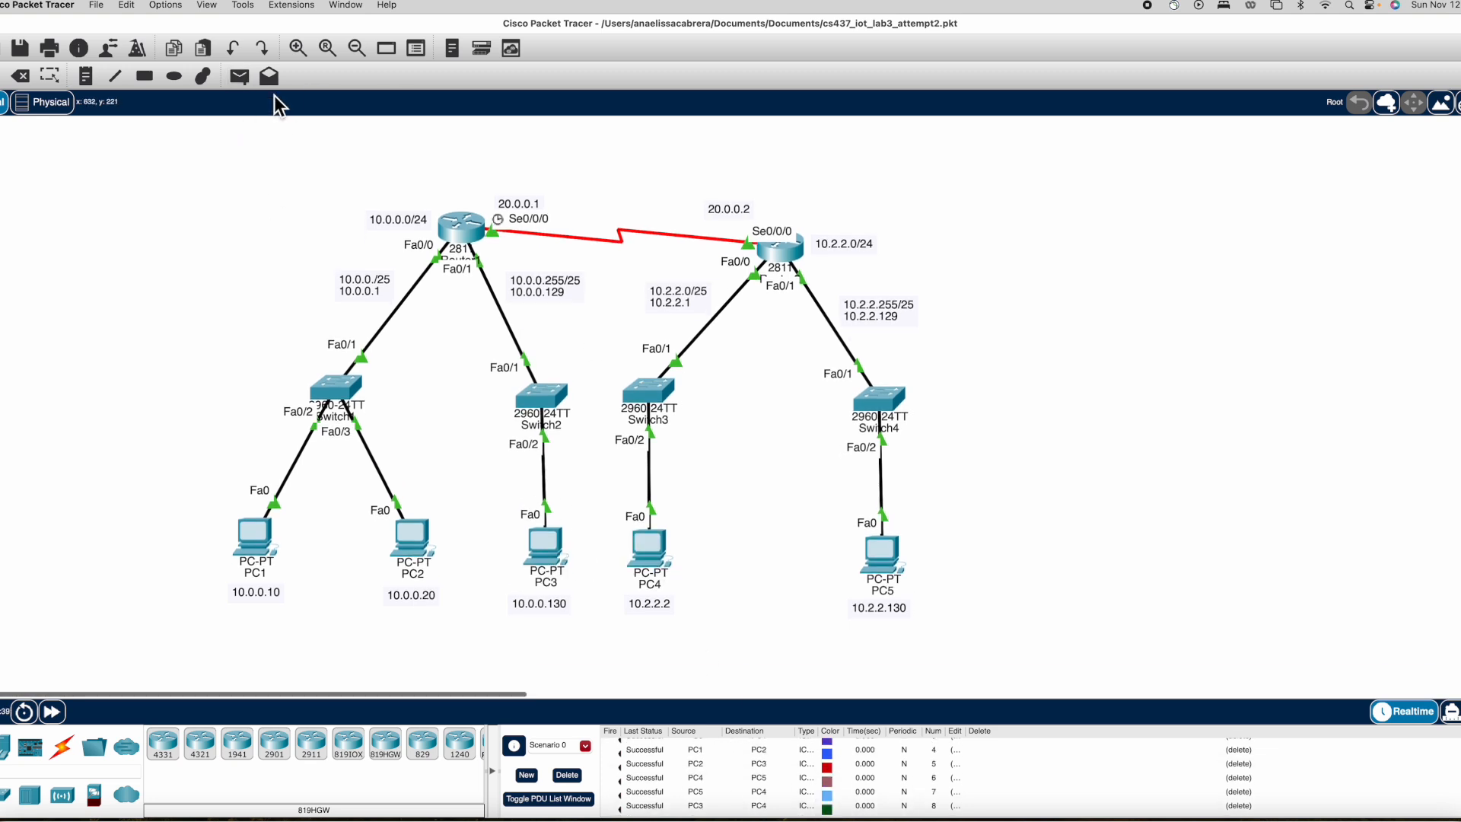
left_click(881, 553)
left_click(545, 545)
Add simple PDUs from PC1 to Router2, Router2 to PC3, Router1 to PC4 and PC5 to Router1.
scroll(203, 200, "down", 10)
scroll(263, 179, "up", 15)
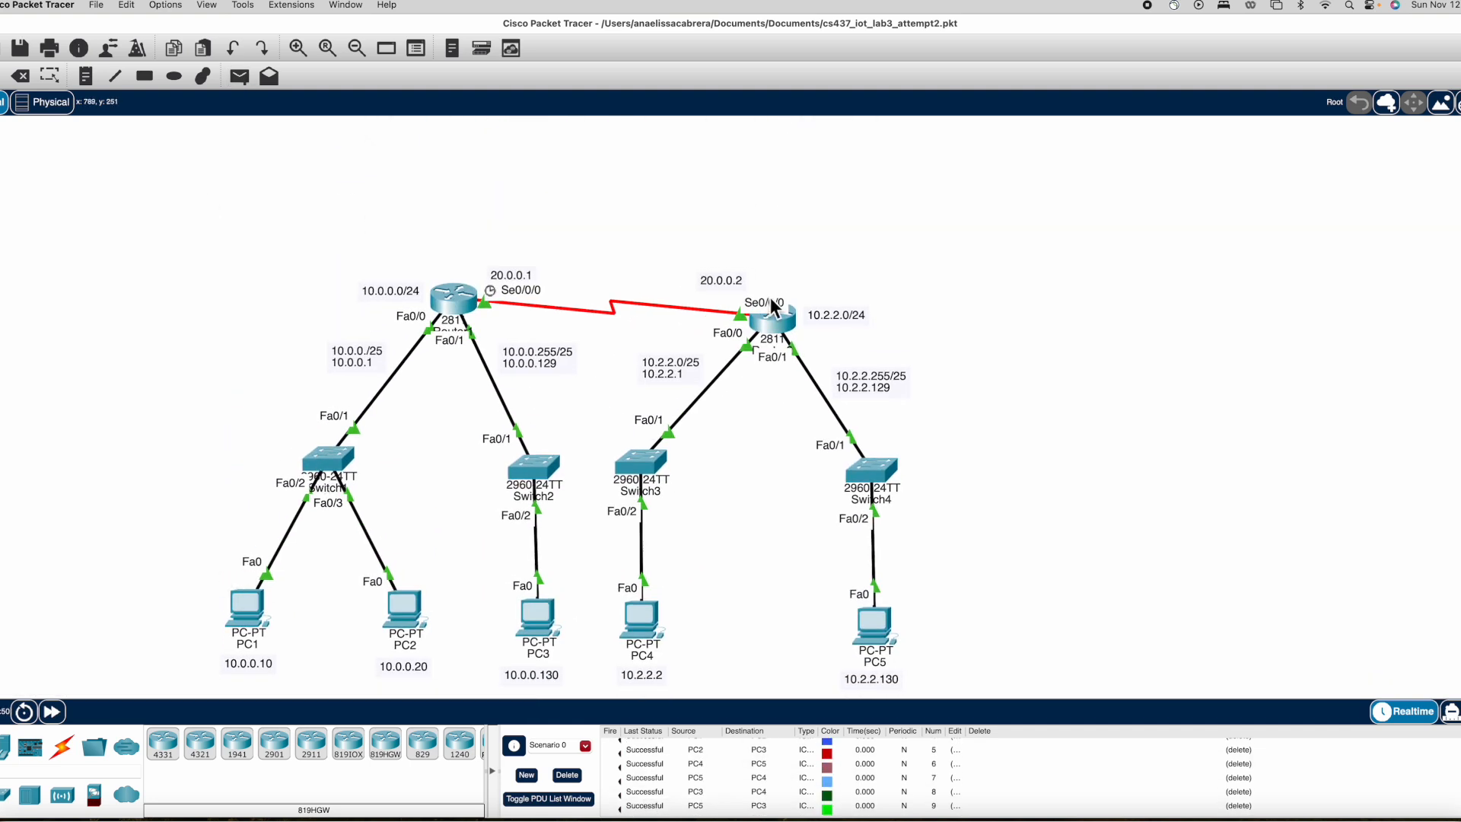
scroll(722, 789, "up", 2)
scroll(721, 789, "down", 3)
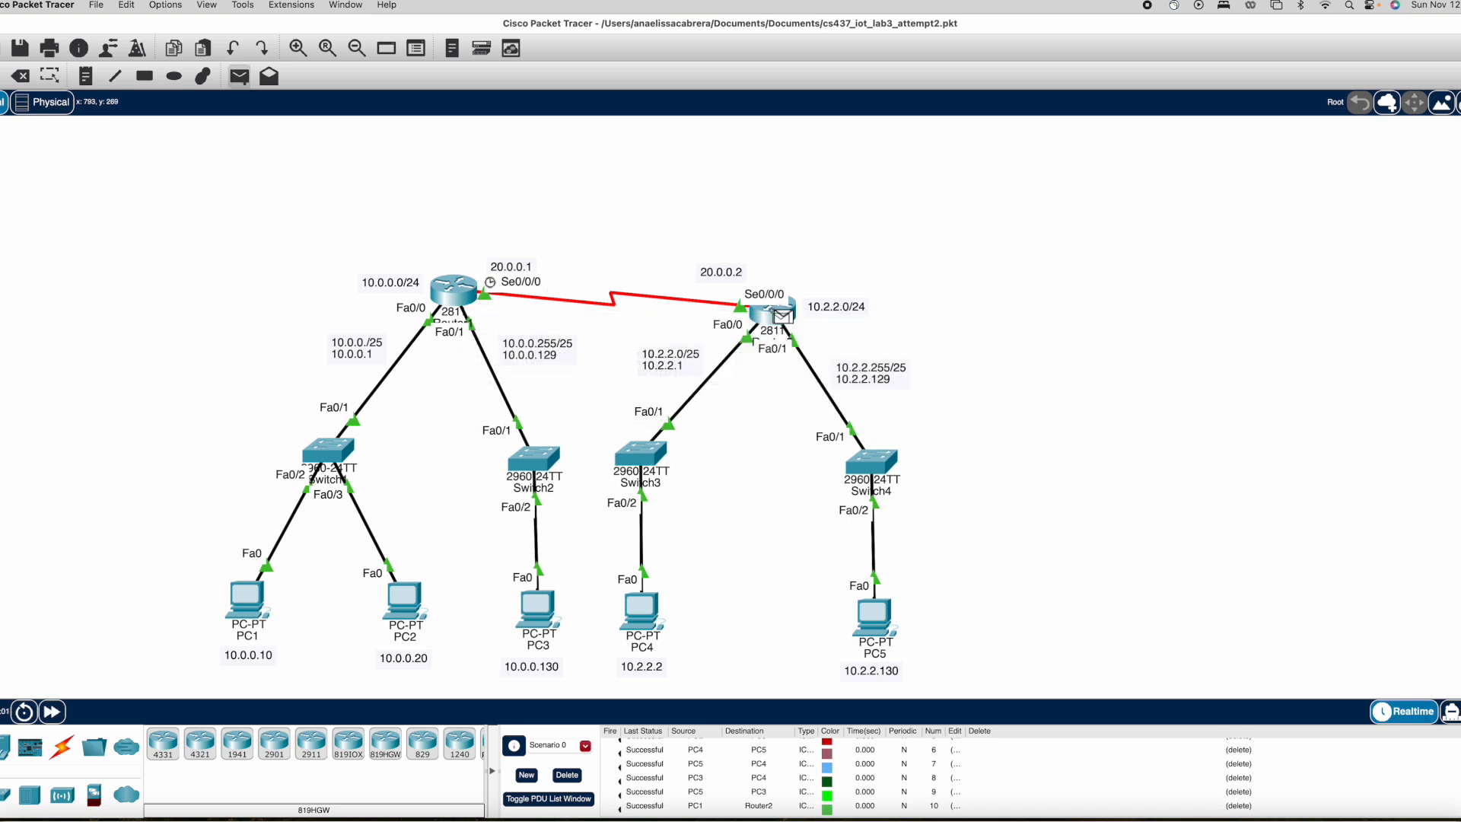
left_click(508, 671)
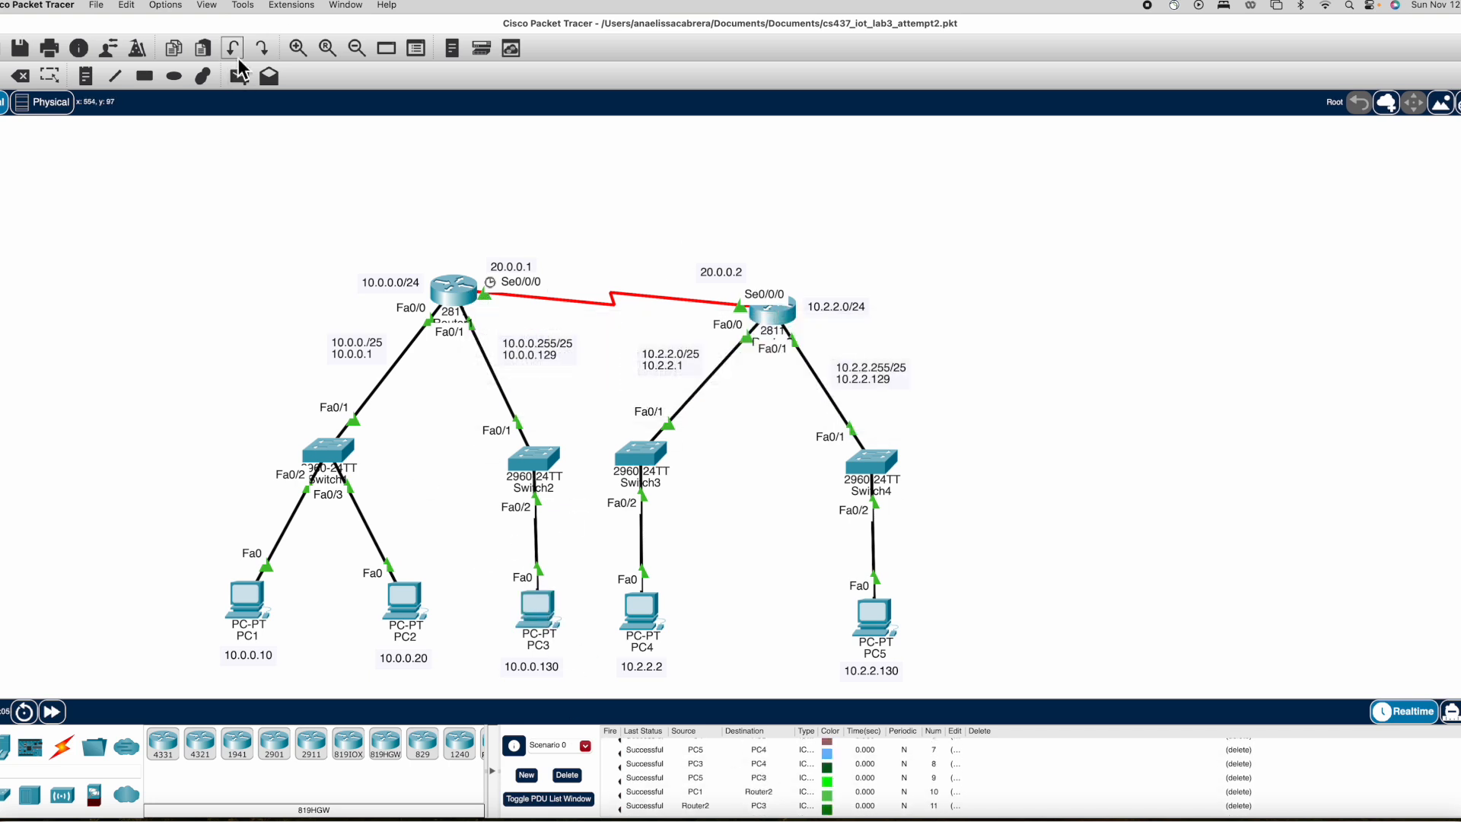
scroll(729, 755, "up", 5)
scroll(735, 765, "down", 5)
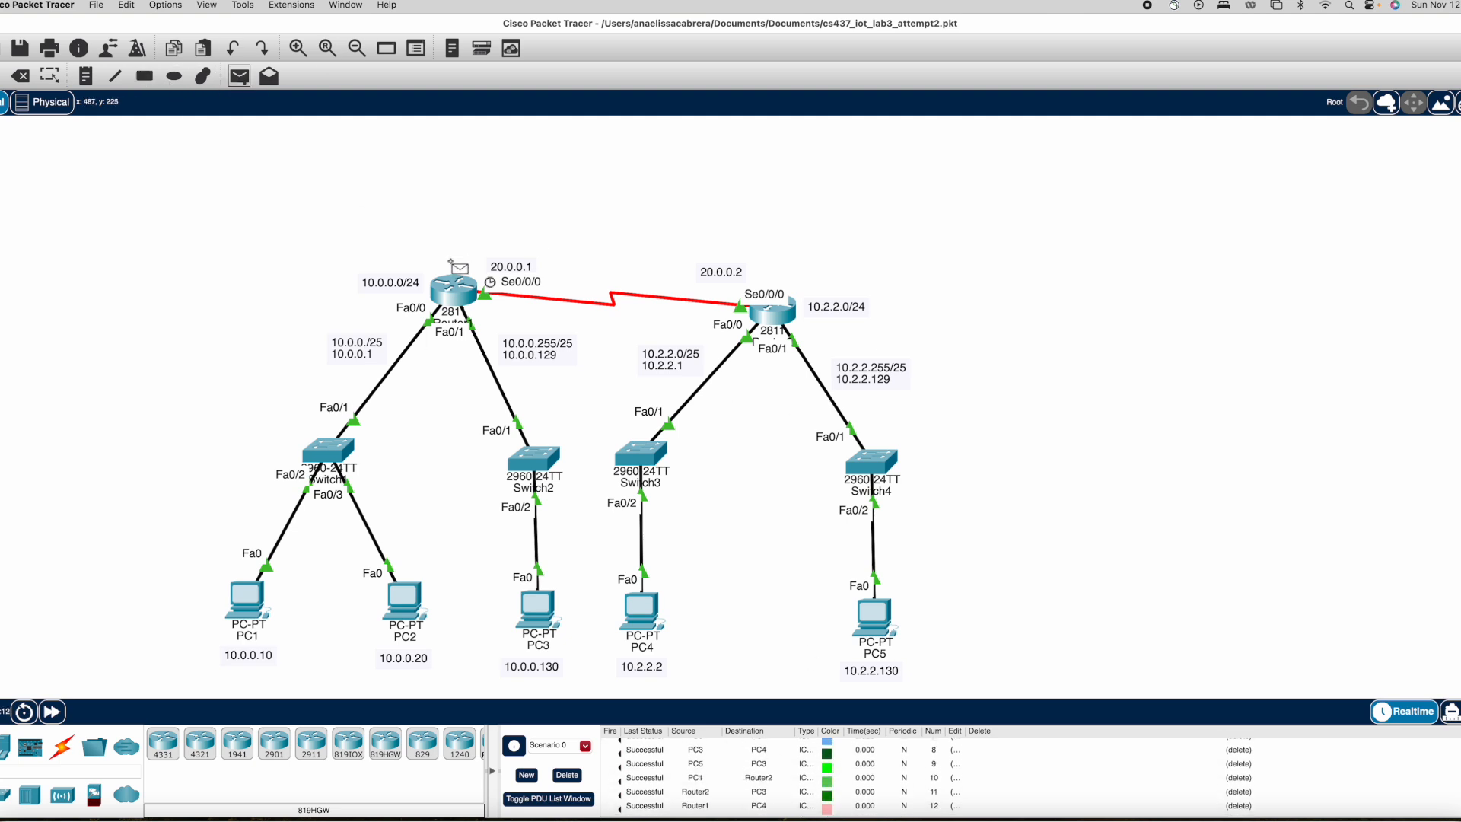
left_click(877, 620)
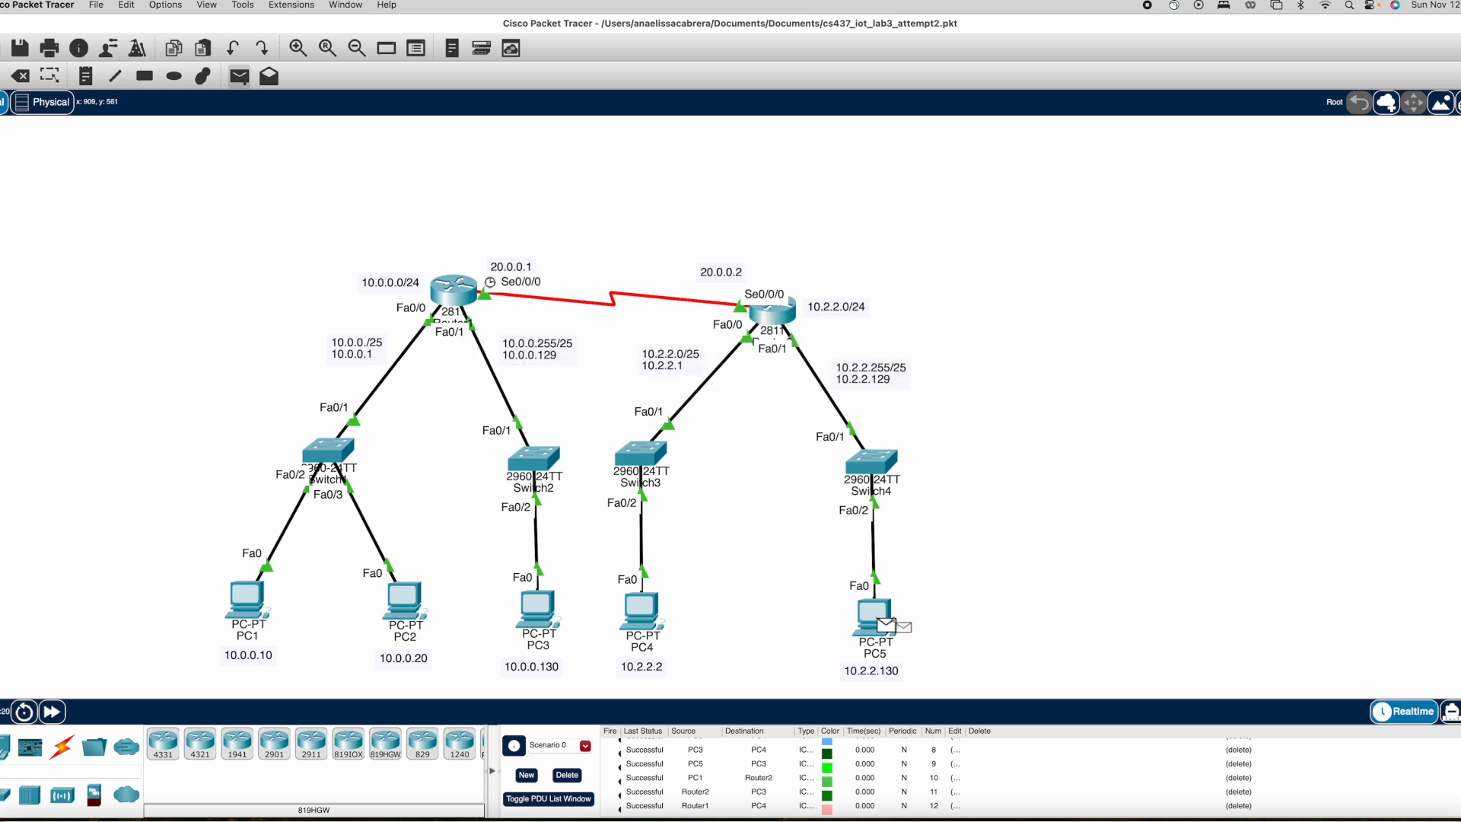
left_click(455, 290)
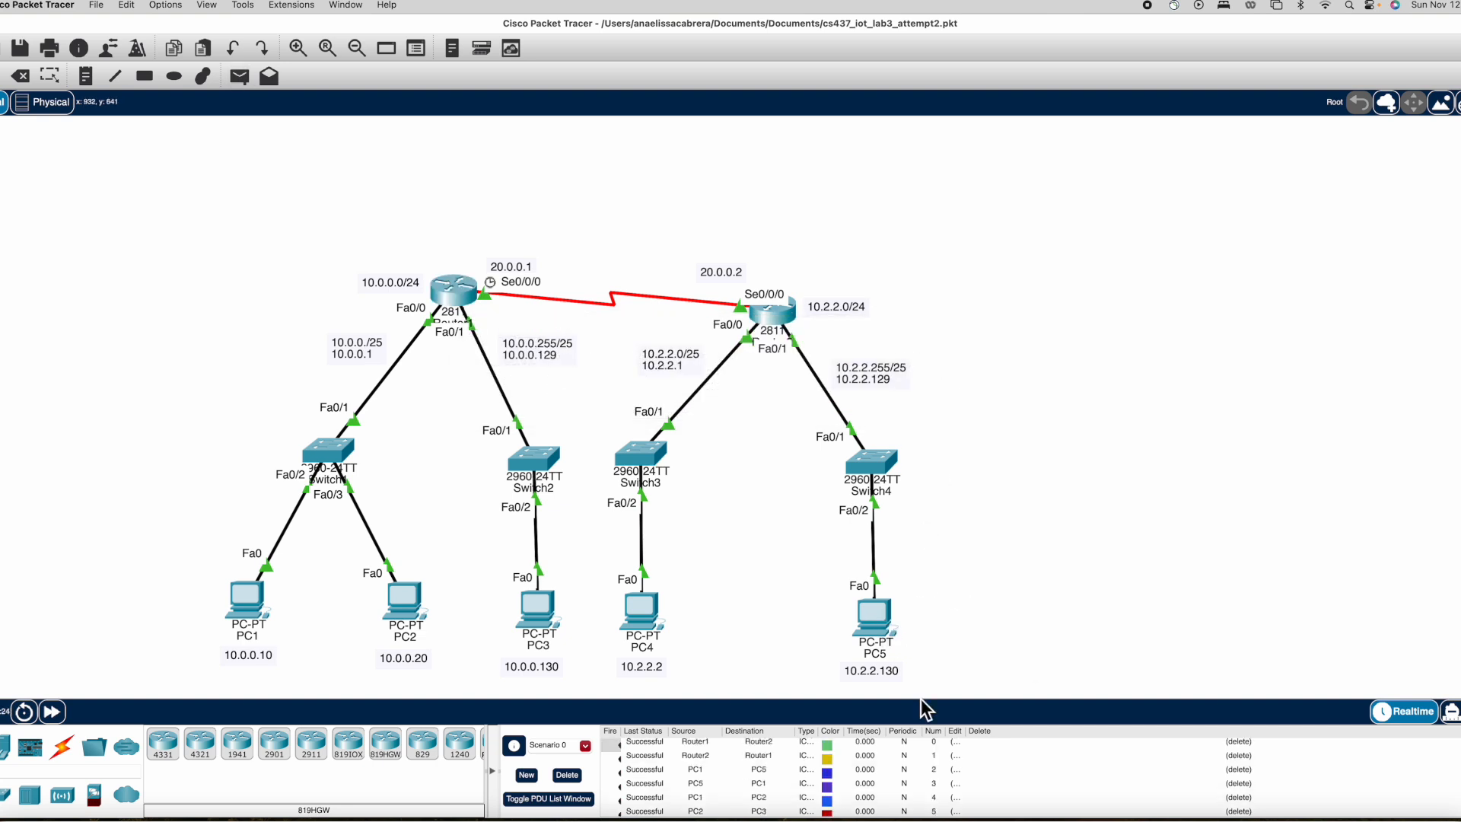
scroll(929, 768, "down", 3)
scroll(1056, 358, "down", 2)
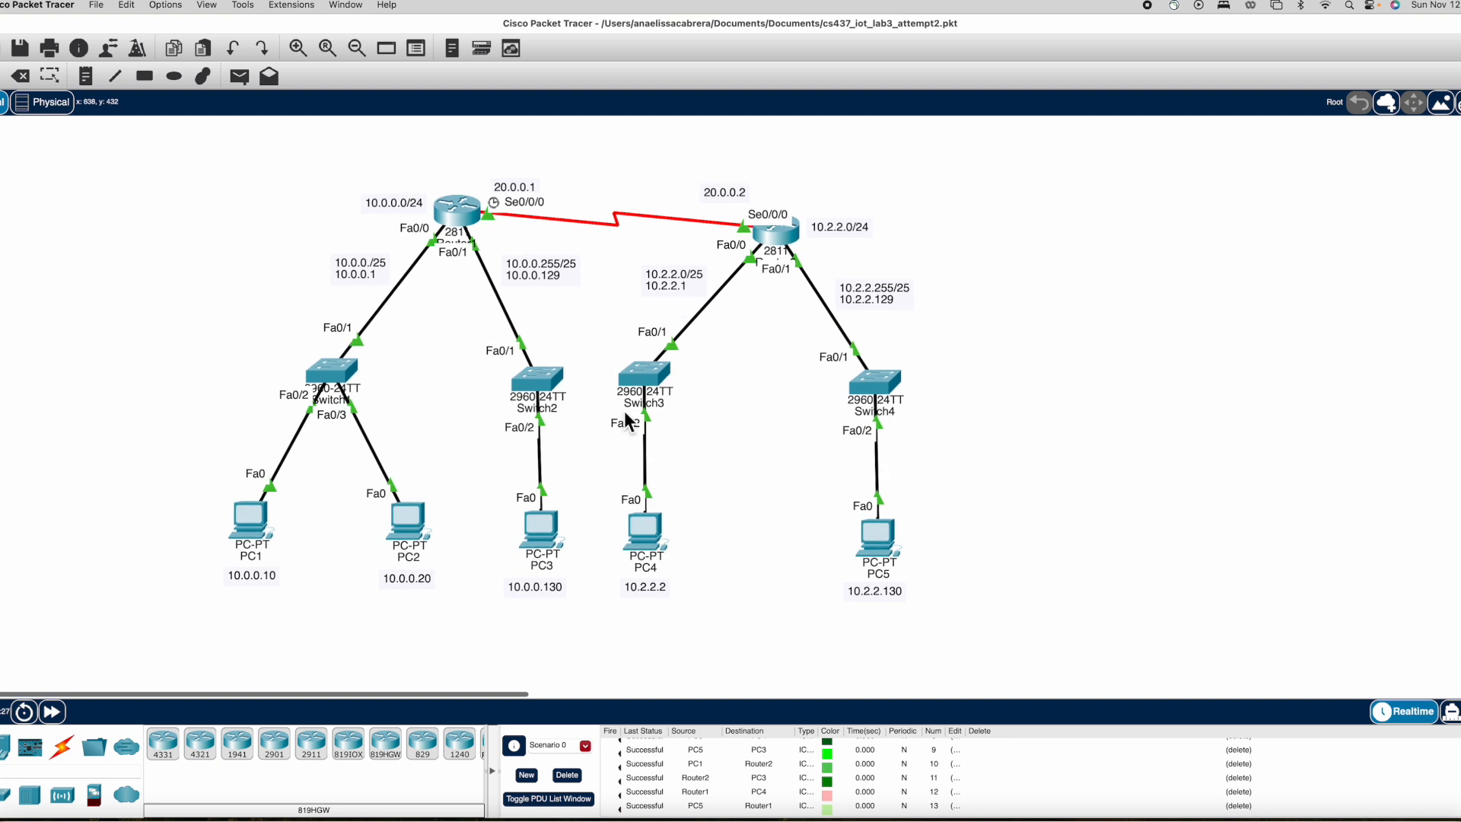
scroll(1056, 345, "up", 1)
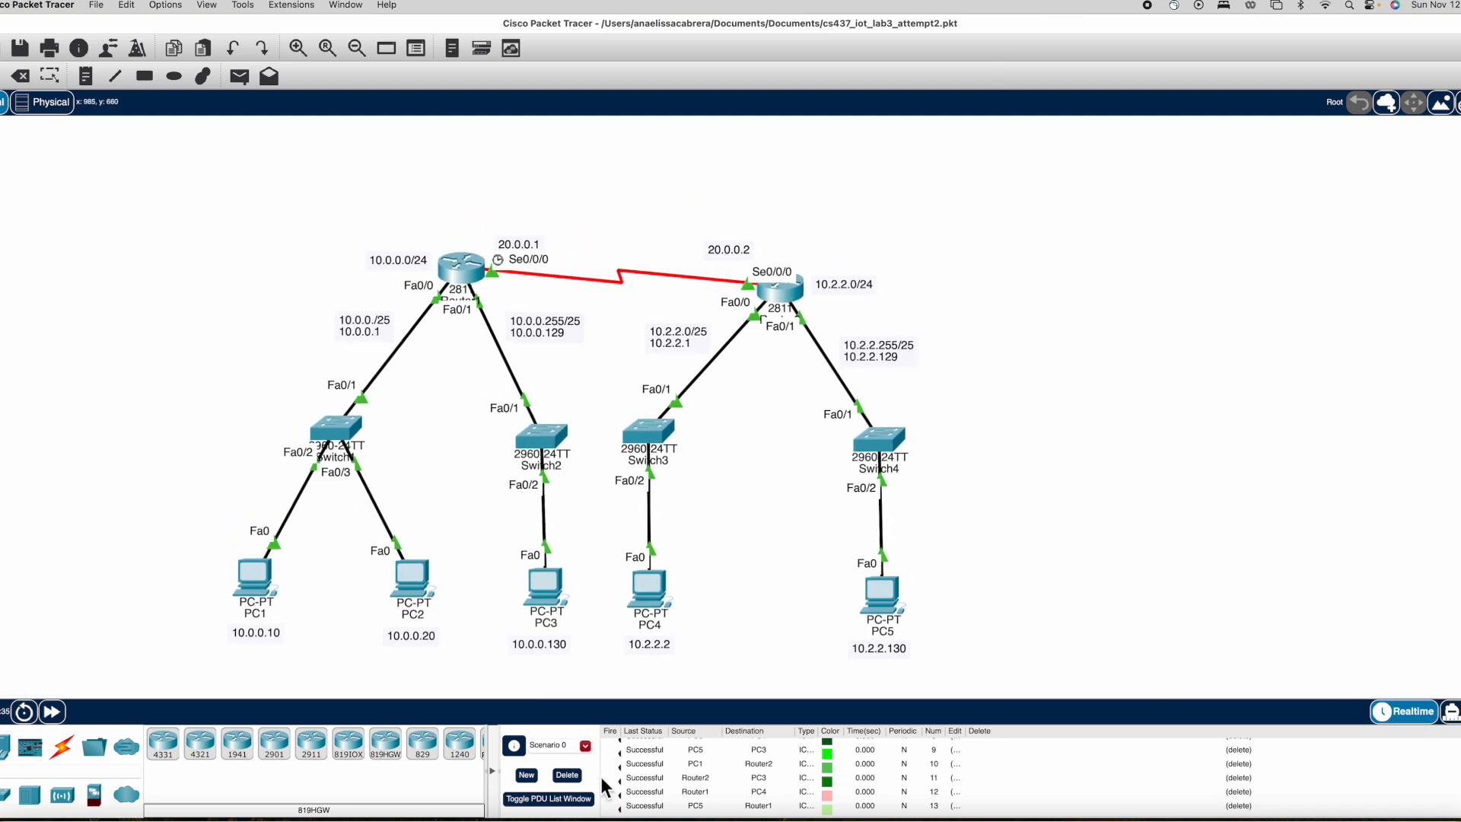
Switch to Simulation mode and play the simulation of all queued PDUs, reviewing the PDU list.
left_click(1453, 712)
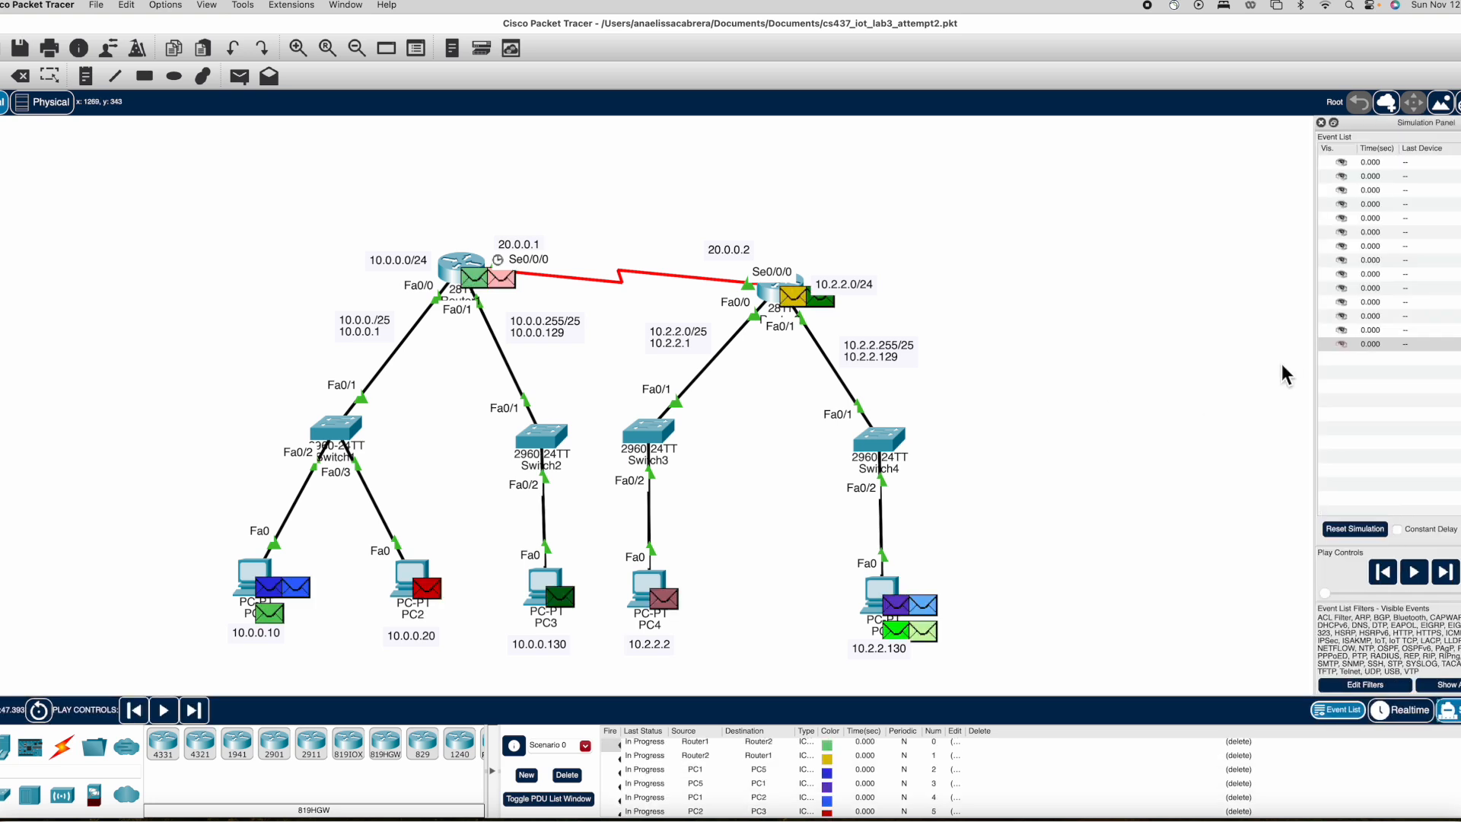
left_click(1414, 573)
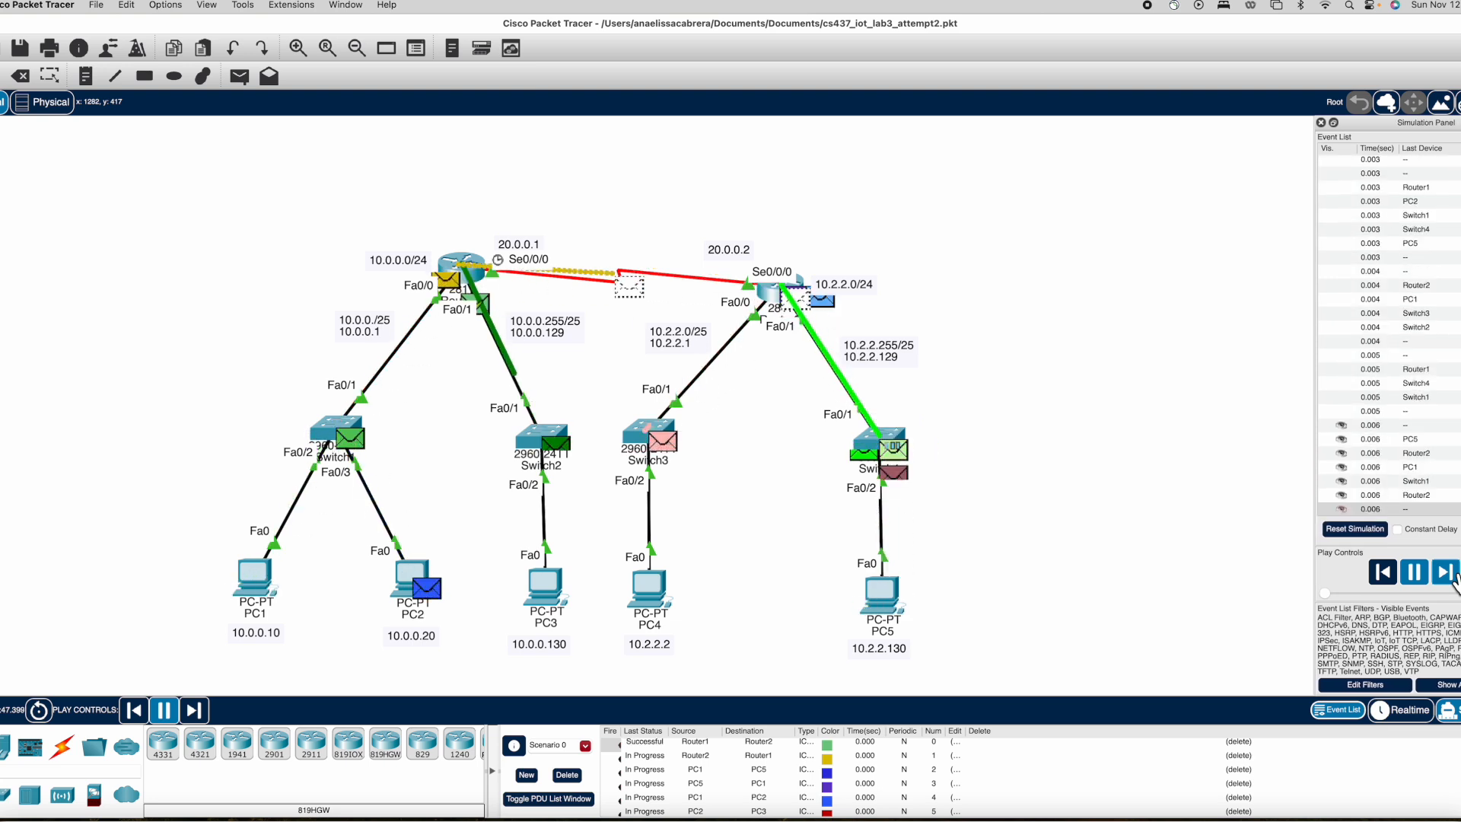
left_click(657, 757)
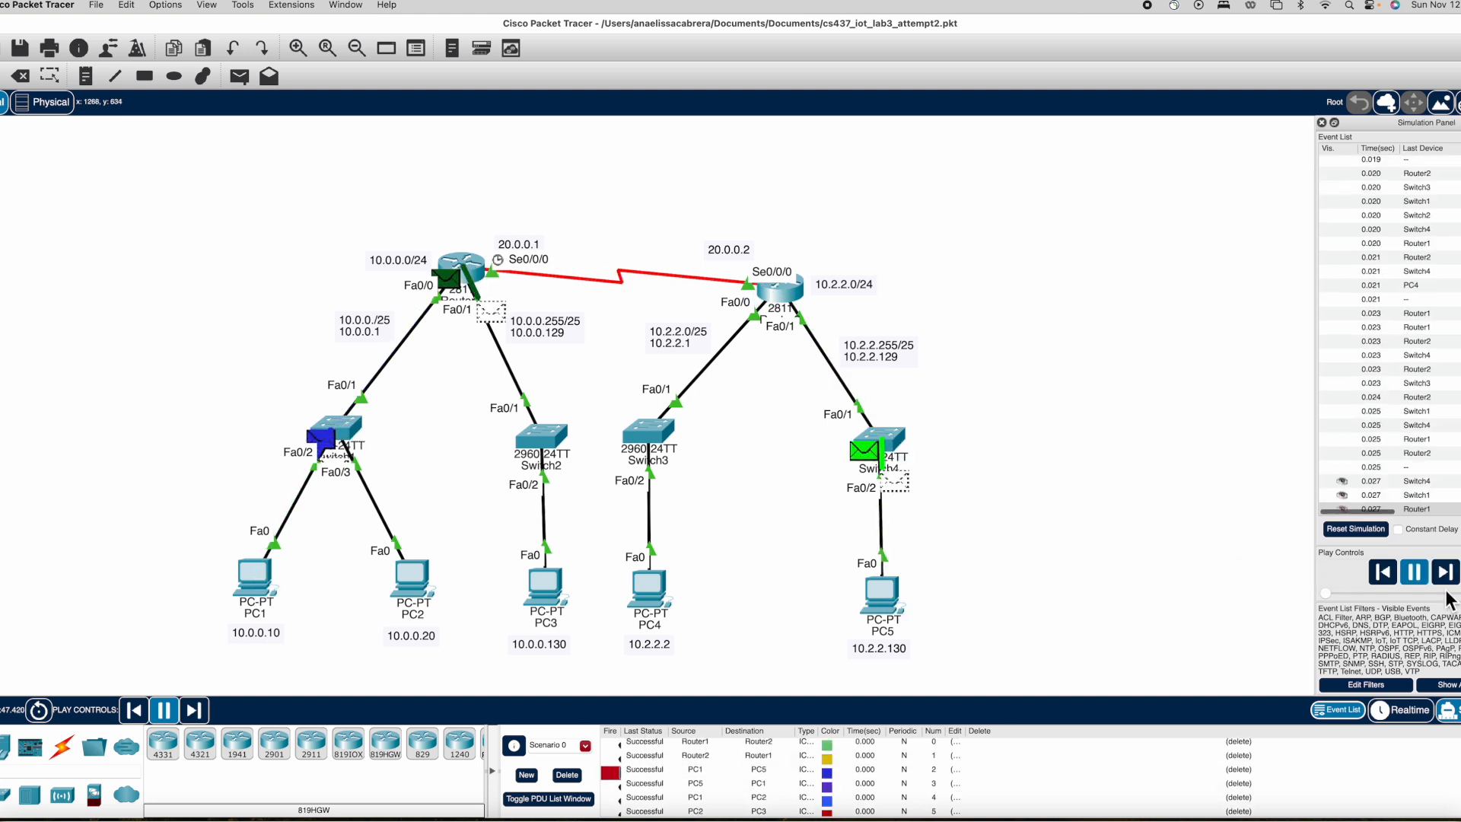
scroll(959, 769, "down", 5)
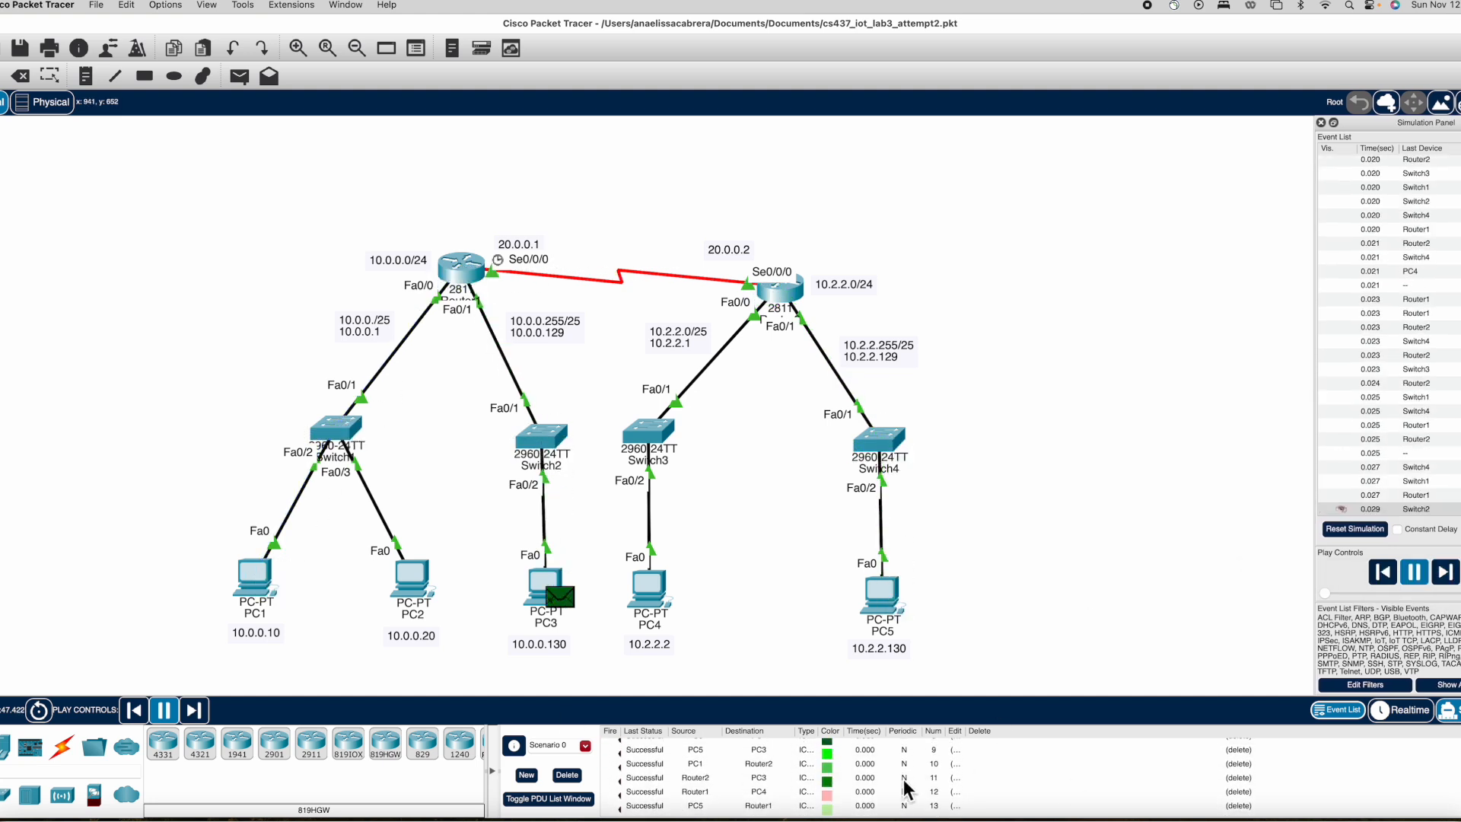